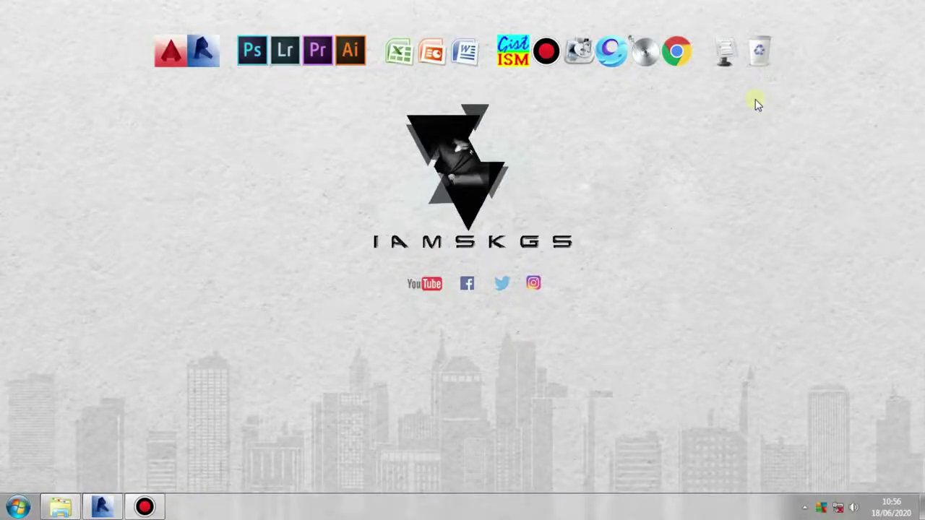
# - Restore the minimized Revit window and nudge the Level 1 floor plan slightly downward
pyautogui.click(105, 508)
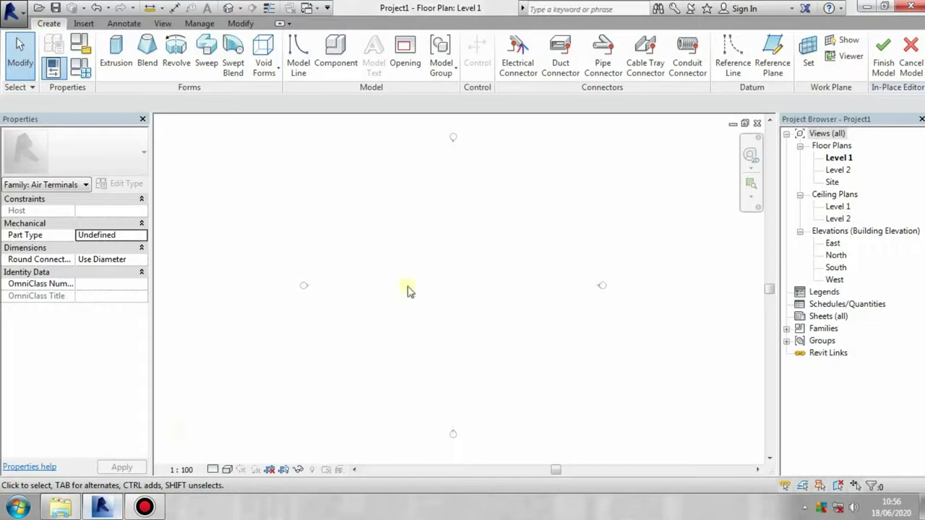
pyautogui.moveTo(416, 287); pyautogui.dragTo(424, 310, button='middle')
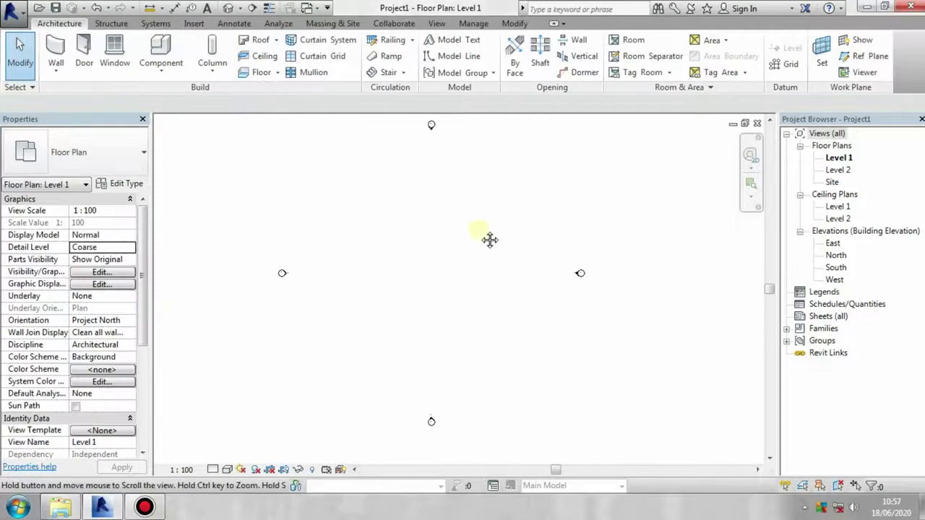
# - Show the Component dropdown's Place a Component and Model In-Place options on the Architecture tab
pyautogui.moveTo(489, 239); pyautogui.dragTo(511, 262, button='middle')
pyautogui.click(160, 68)
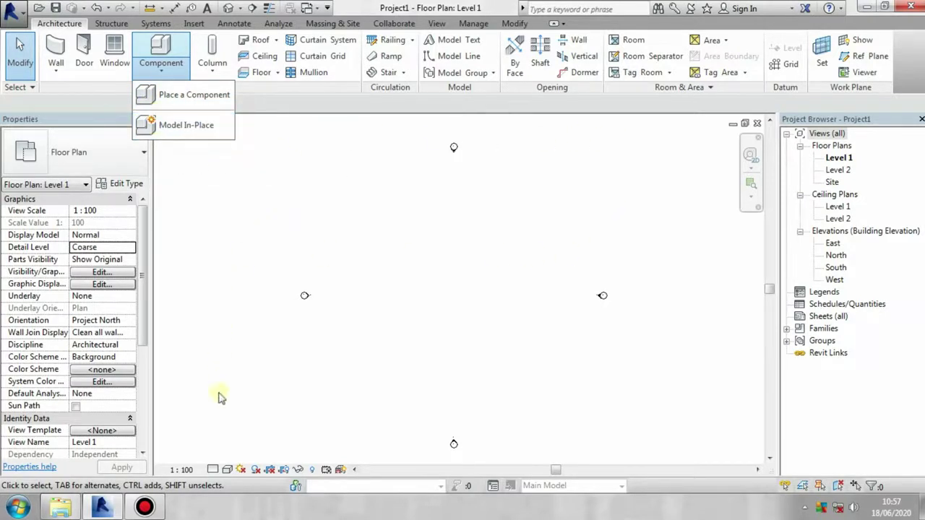
pyautogui.click(70, 210)
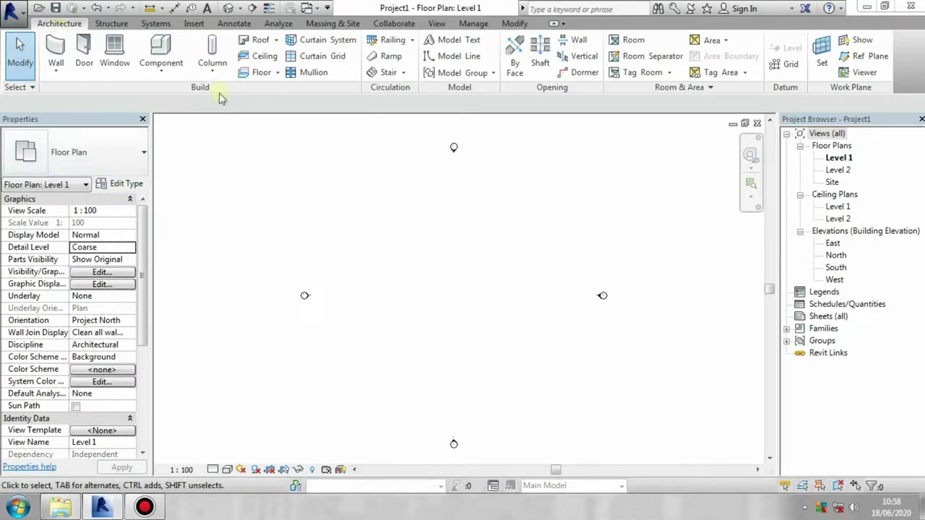
pyautogui.click(161, 68)
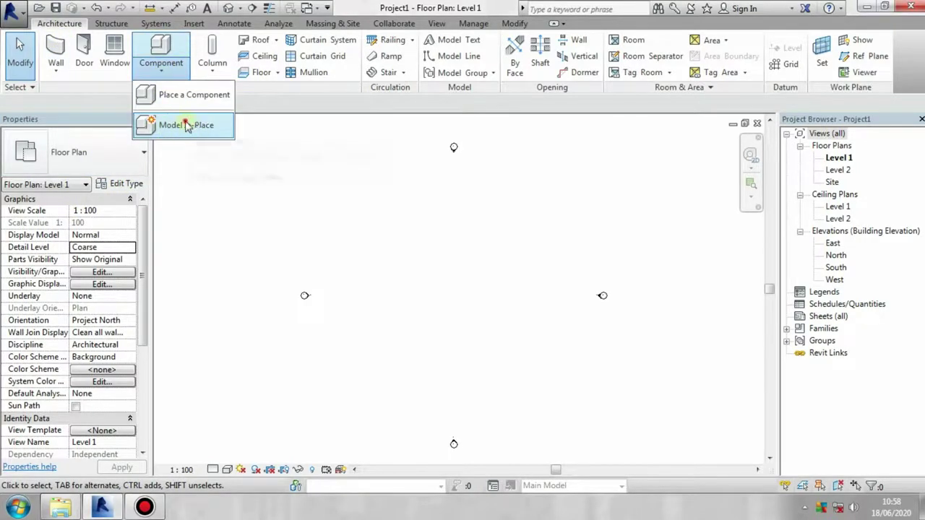
# - Start a new in-place model and filter the category list to Architecture only
pyautogui.click(185, 125)
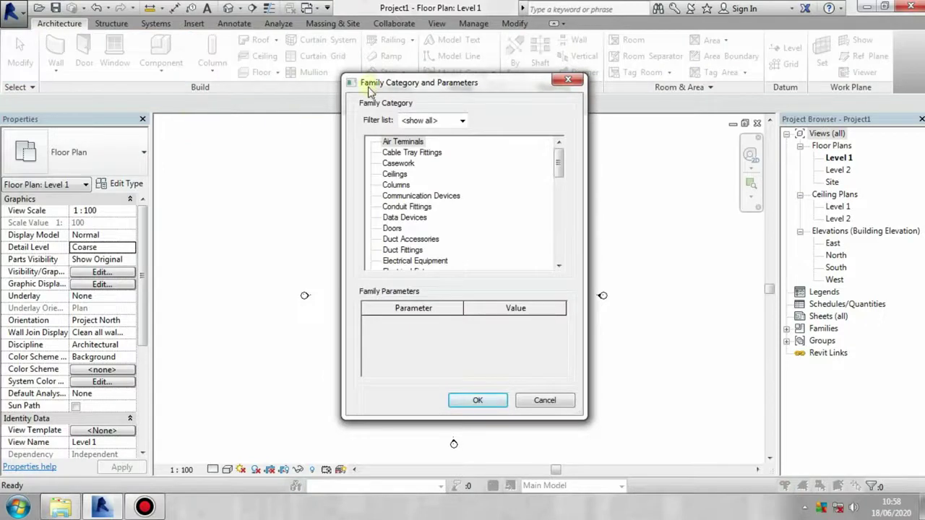
pyautogui.moveTo(368, 88); pyautogui.dragTo(438, 92)
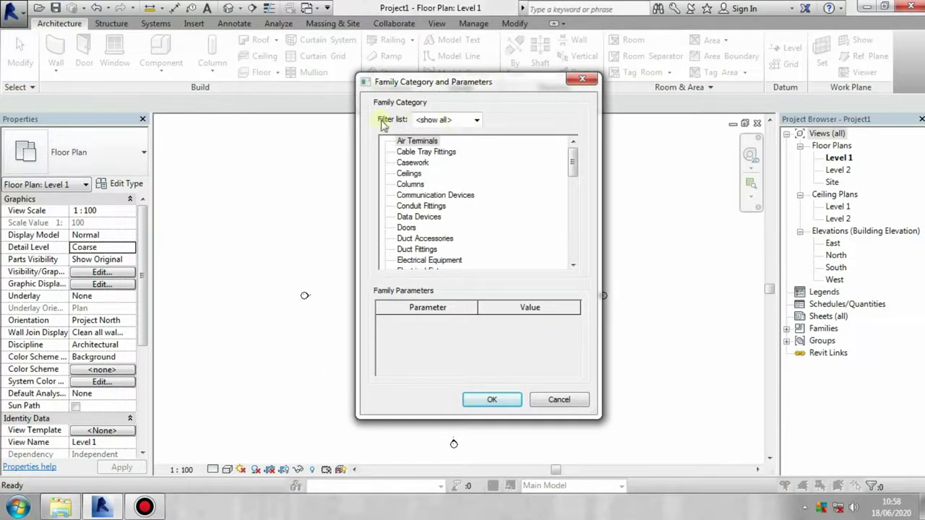
pyautogui.click(476, 120)
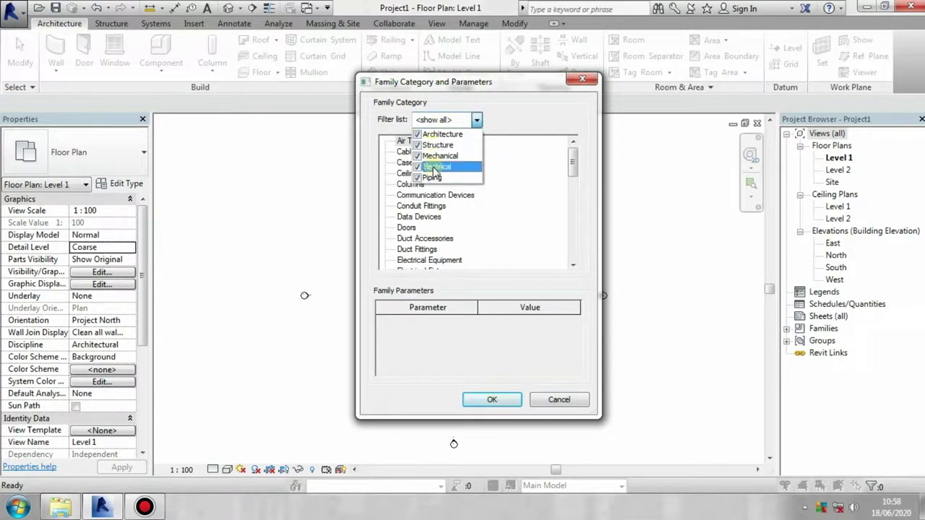
pyautogui.click(417, 177)
pyautogui.click(417, 166)
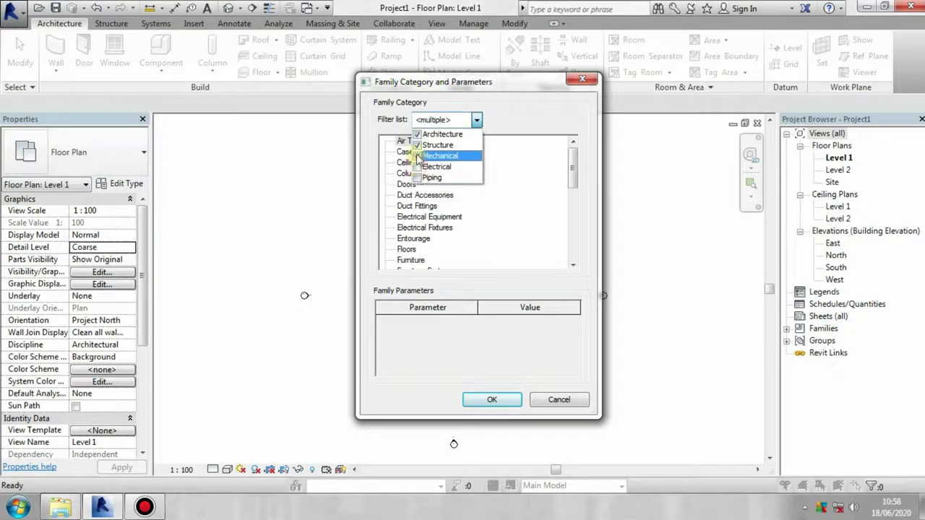
pyautogui.click(417, 156)
pyautogui.click(416, 144)
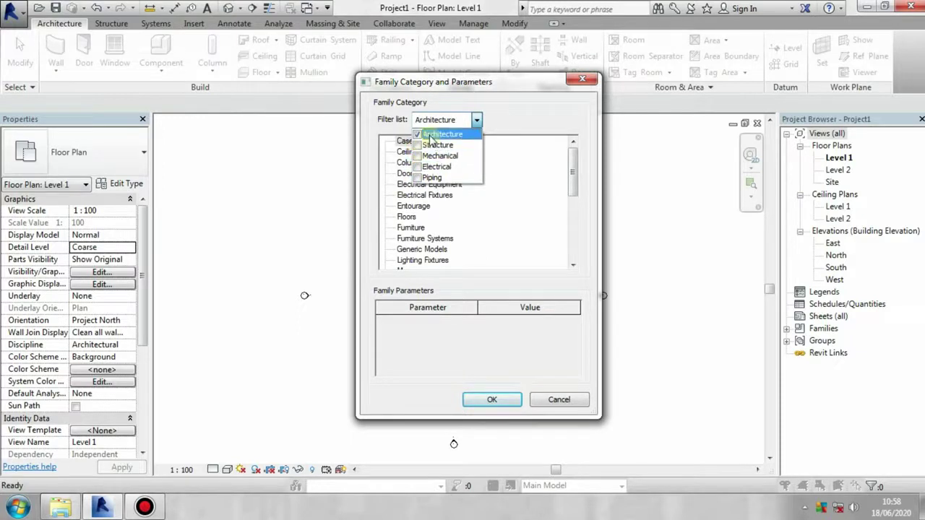
pyautogui.click(514, 122)
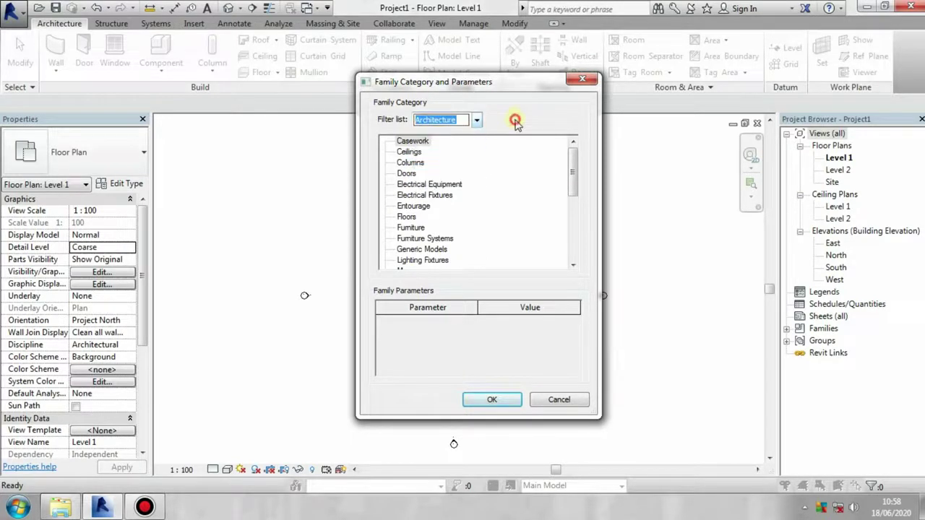
pyautogui.moveTo(573, 181)
pyautogui.mouseDown()
pyautogui.moveTo(567, 193)
pyautogui.moveTo(571, 153)
pyautogui.mouseUp()
# - Re-include Structure, Mechanical, Electrical and Piping so every discipline's categories are listed
pyautogui.click(477, 120)
pyautogui.click(417, 145)
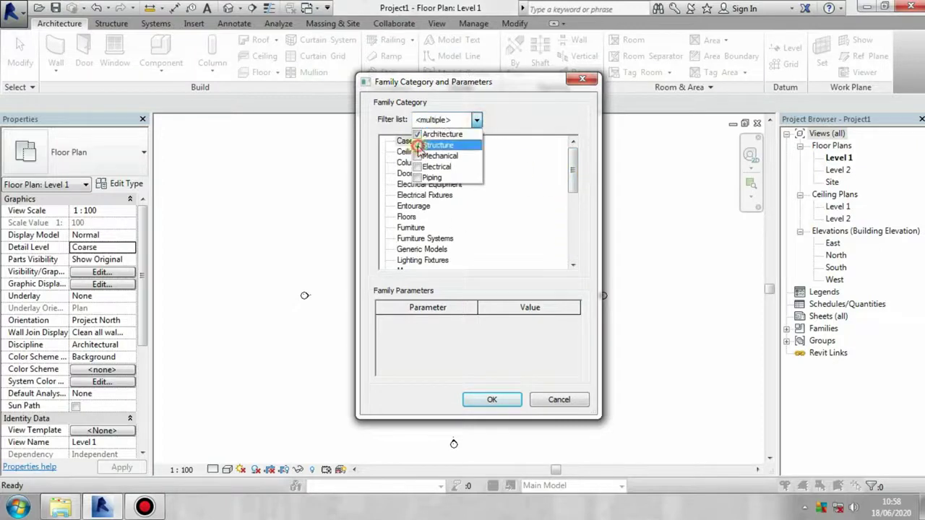
pyautogui.click(419, 156)
pyautogui.click(417, 166)
pyautogui.click(417, 177)
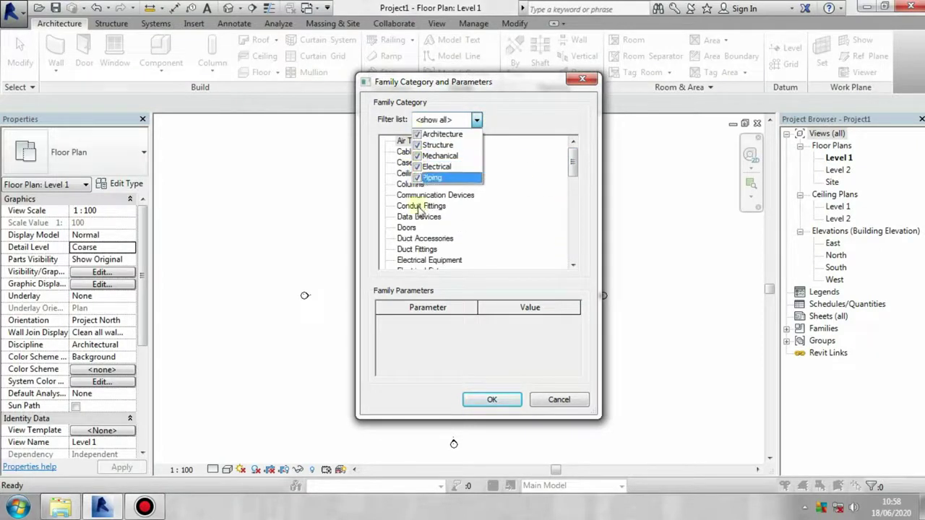
pyautogui.click(522, 128)
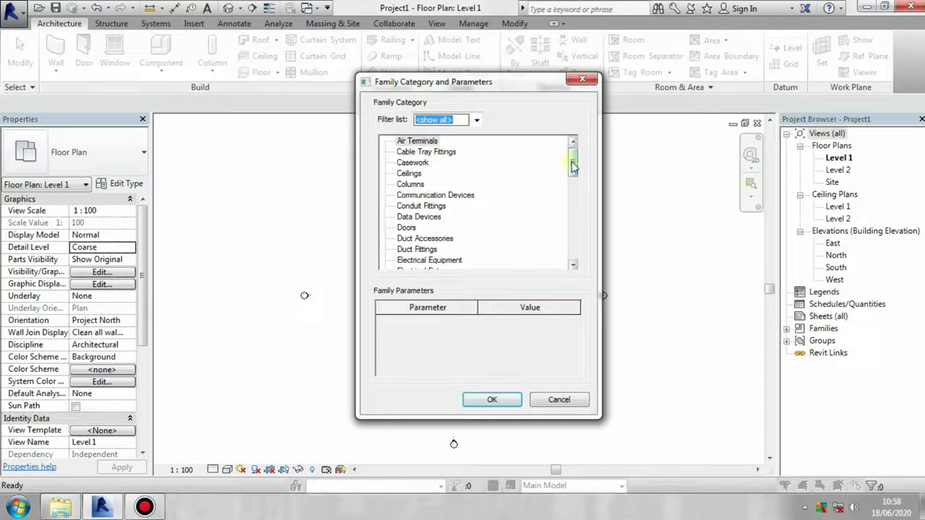
# - Try Walls, Windows, Doors and Furniture in the category list, settling on Generic Models
pyautogui.moveTo(573, 162); pyautogui.dragTo(573, 251)
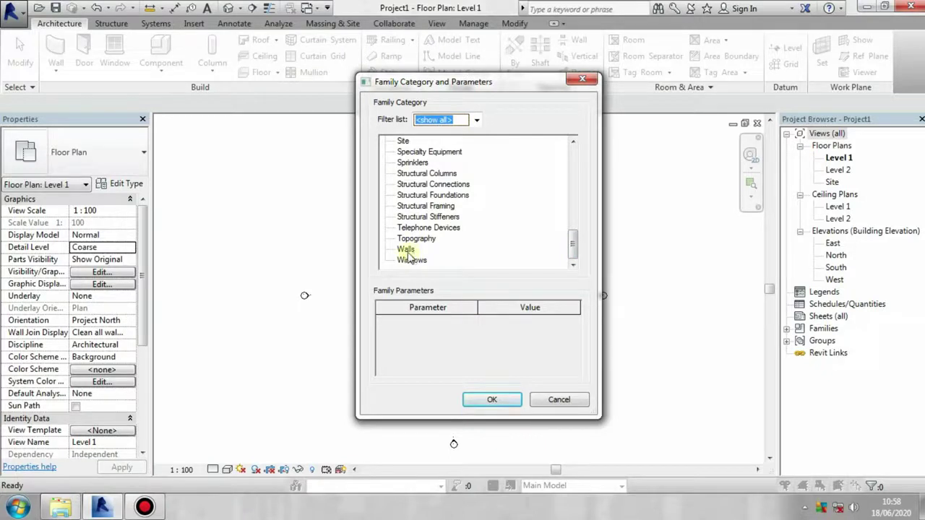
pyautogui.click(406, 250)
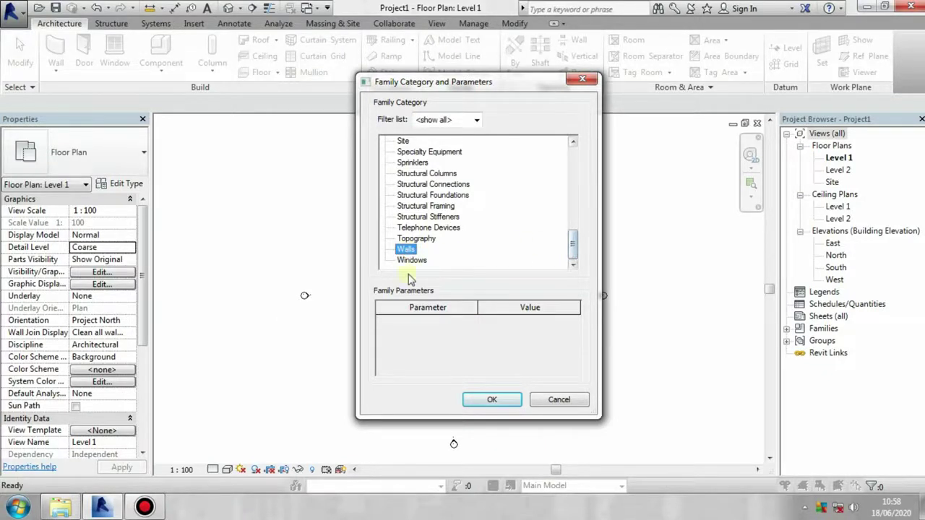
pyautogui.click(411, 260)
pyautogui.moveTo(573, 246); pyautogui.dragTo(549, 148)
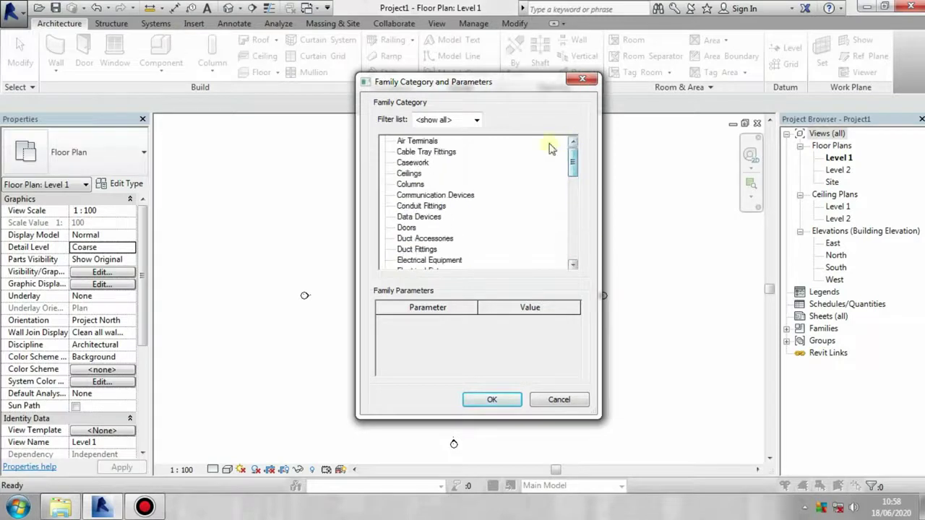
pyautogui.click(406, 227)
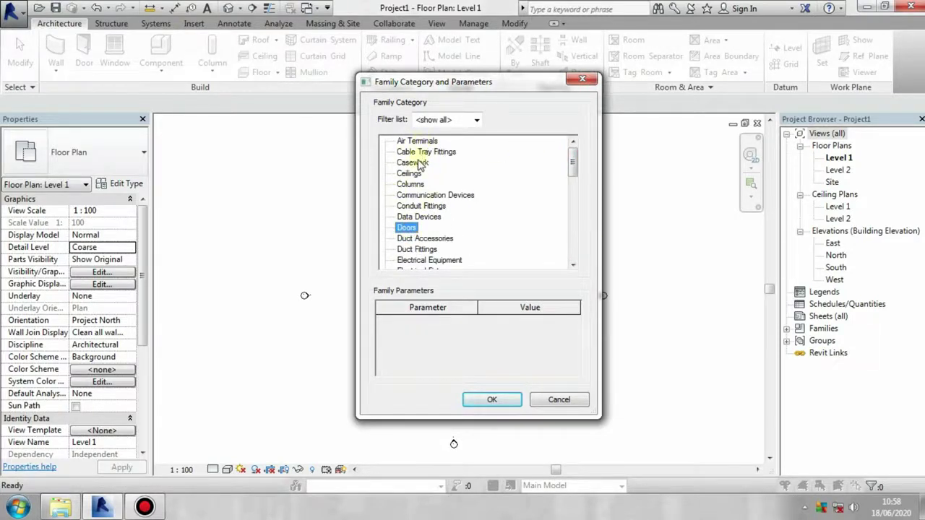
pyautogui.moveTo(573, 163); pyautogui.dragTo(571, 172)
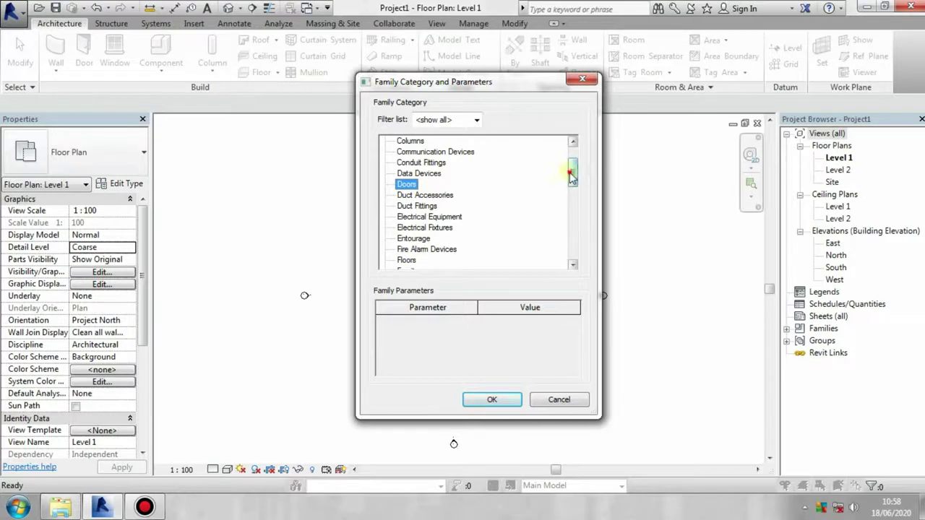
pyautogui.moveTo(572, 176)
pyautogui.mouseDown()
pyautogui.moveTo(571, 194)
pyautogui.moveTo(567, 179)
pyautogui.moveTo(582, 181)
pyautogui.mouseUp()
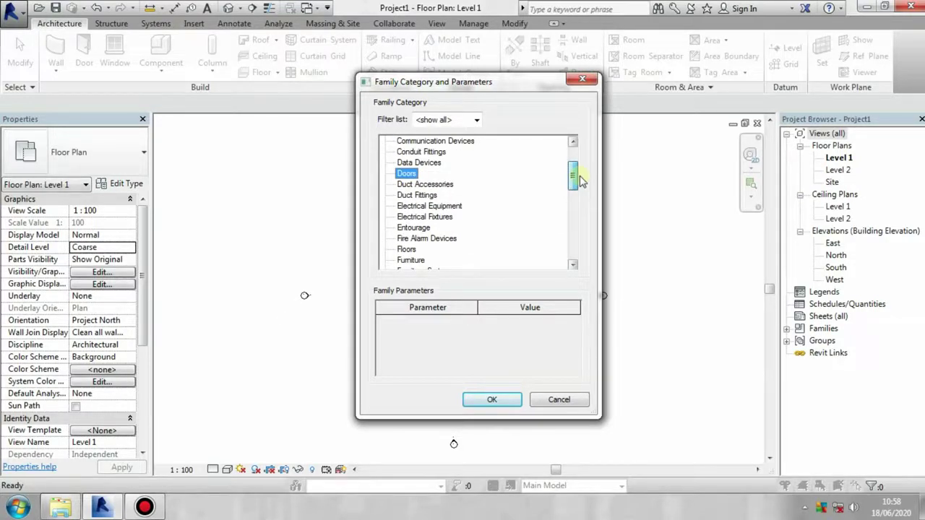
pyautogui.moveTo(581, 181); pyautogui.dragTo(574, 189)
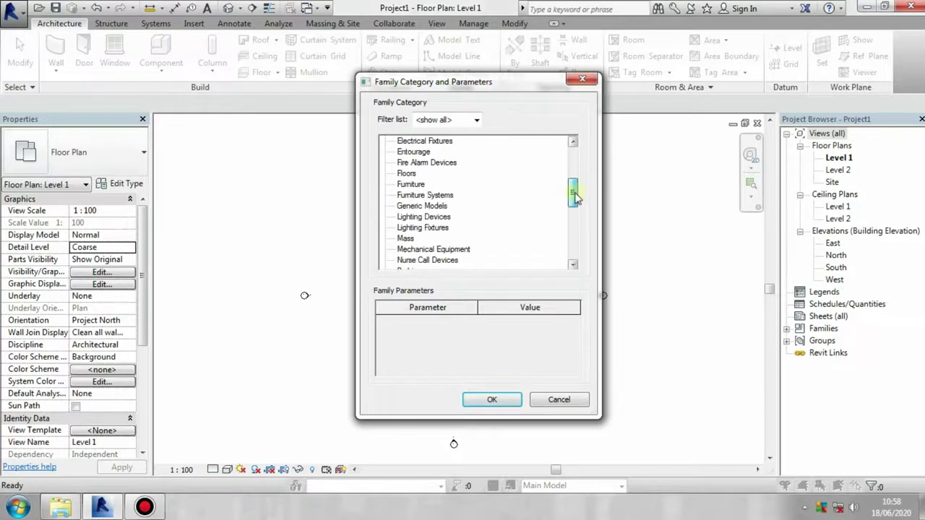
pyautogui.click(417, 207)
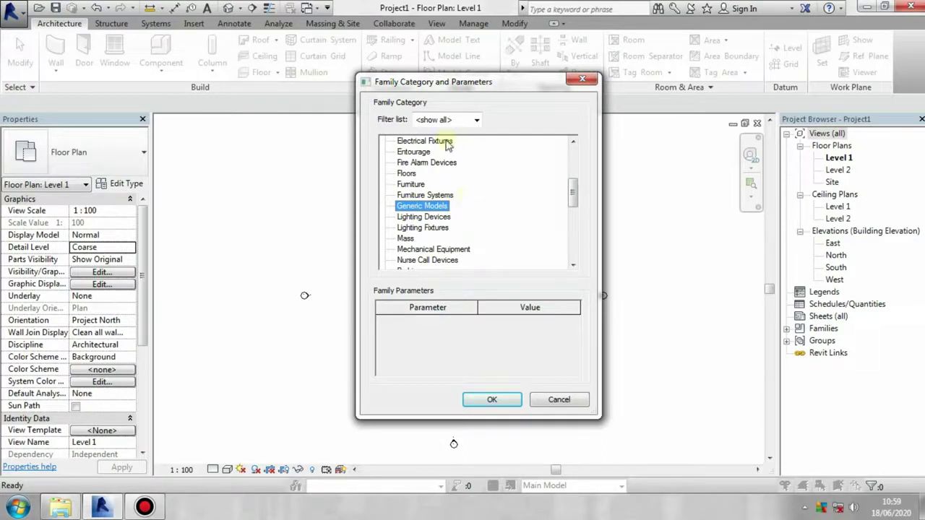
pyautogui.click(409, 186)
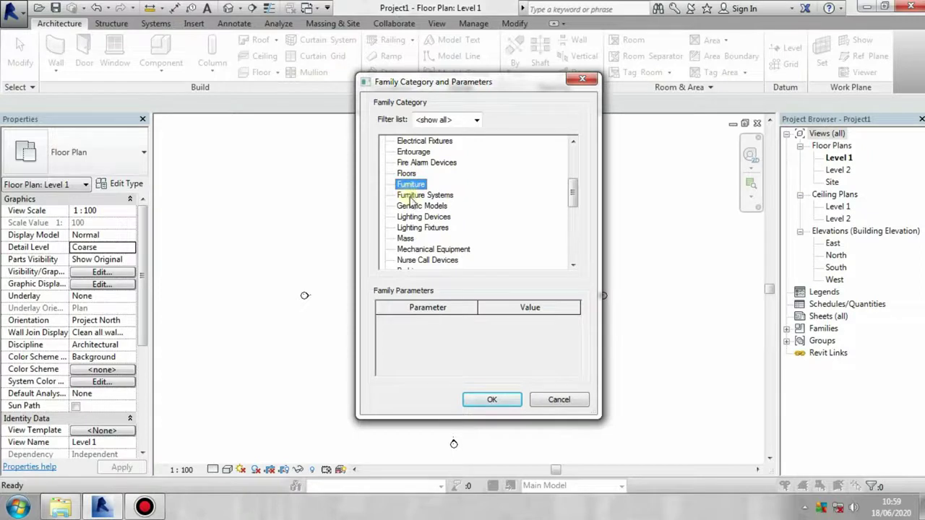
pyautogui.click(413, 206)
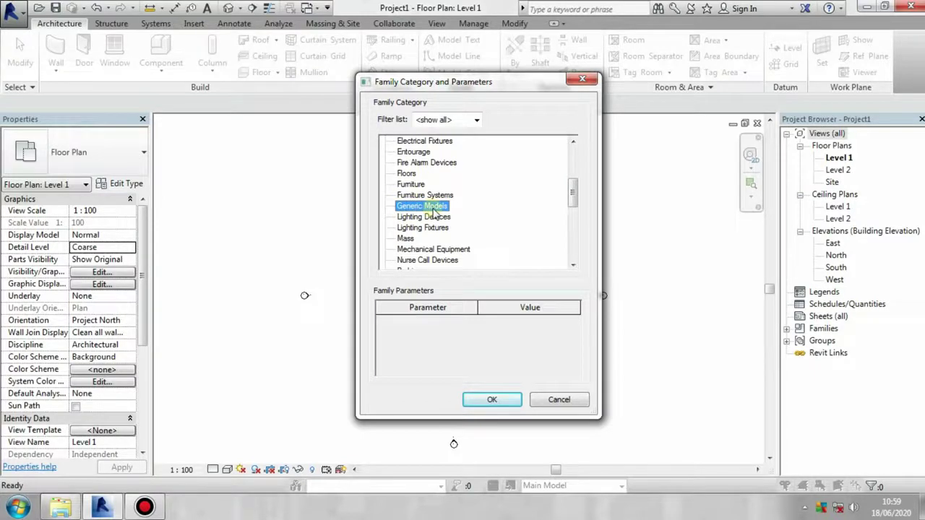
pyautogui.scroll(2, 434, 211)
pyautogui.scroll(-2, 433, 211)
# - Confirm the Generic Models category and keep the default name 'Generic Models 1'
pyautogui.click(495, 399)
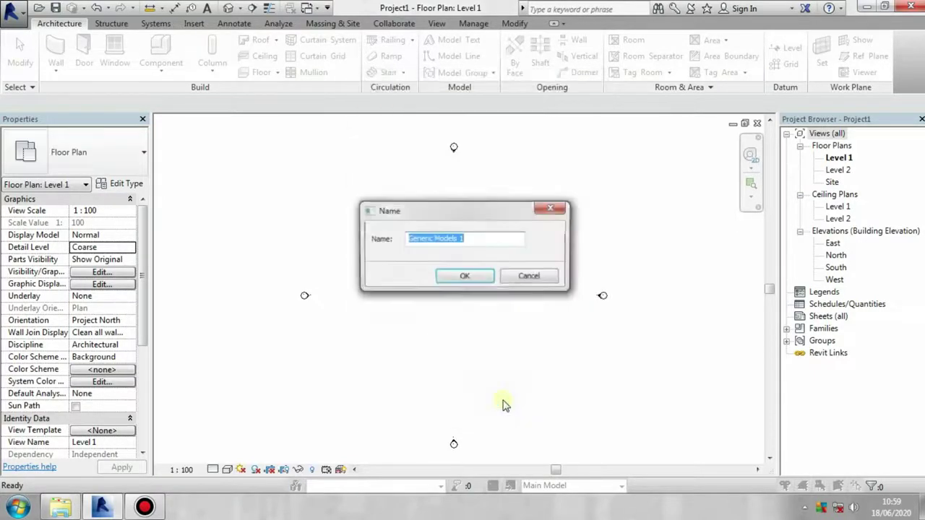
pyautogui.doubleClick(471, 236)
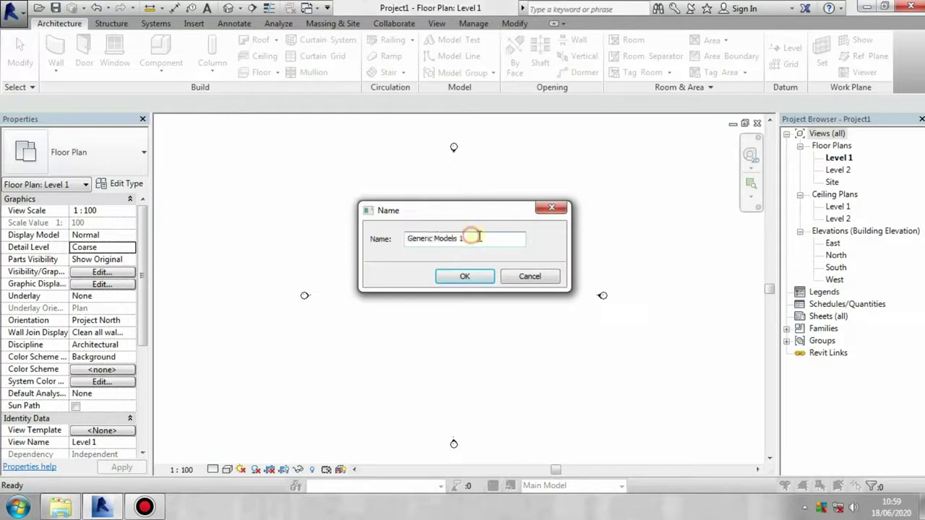
pyautogui.click(463, 281)
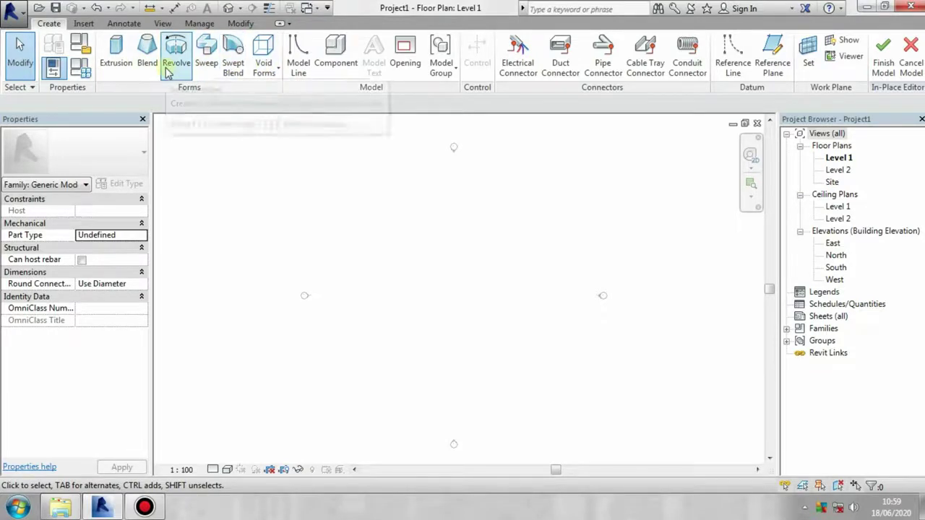
# - Browse the Insert, Annotate, View, Manage and Modify tabs, ending on Create's form tools
pyautogui.click(83, 24)
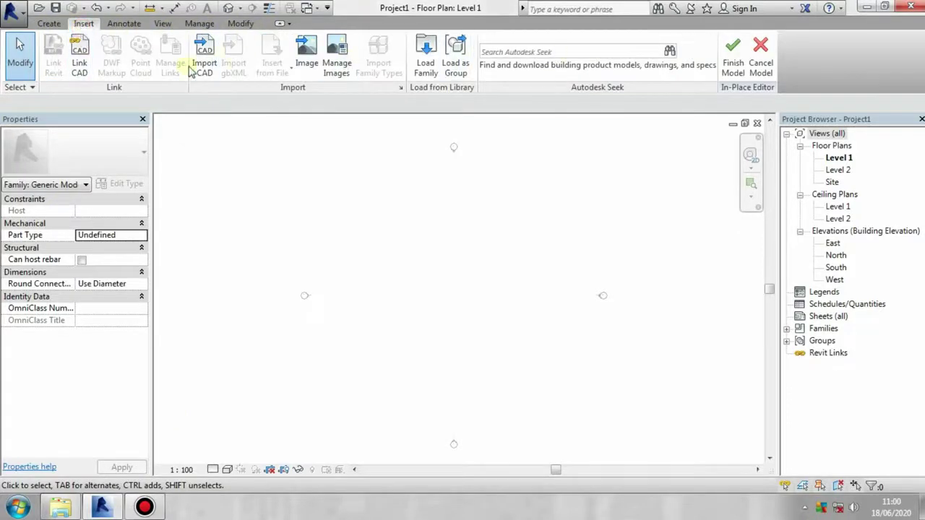
pyautogui.click(123, 25)
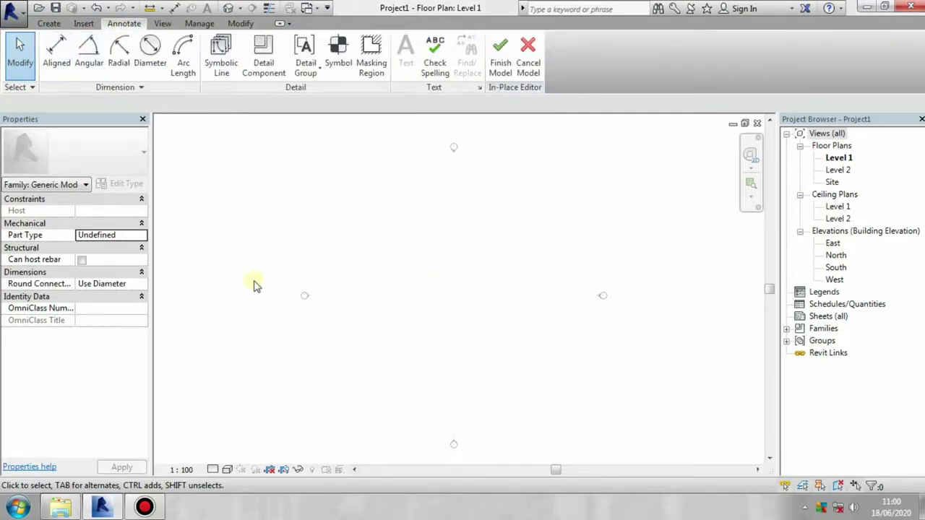
pyautogui.click(162, 24)
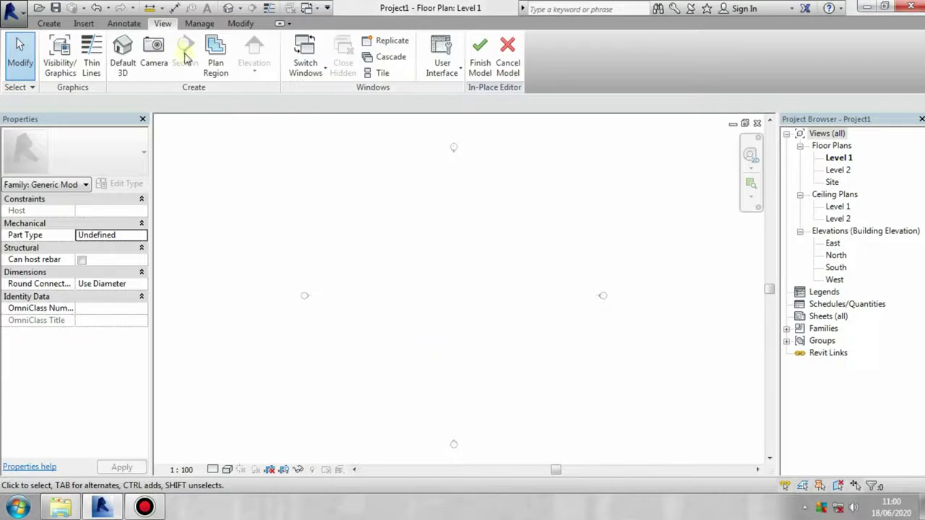
pyautogui.click(199, 23)
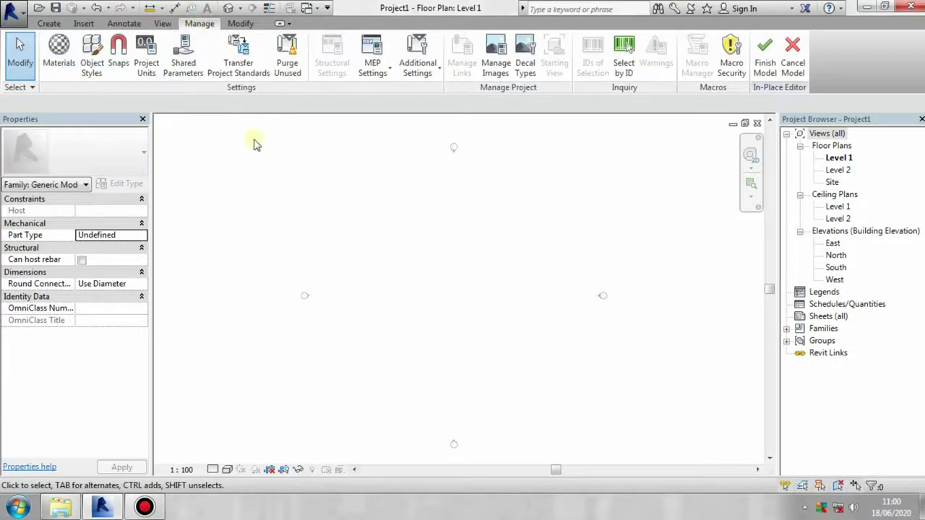
pyautogui.click(240, 23)
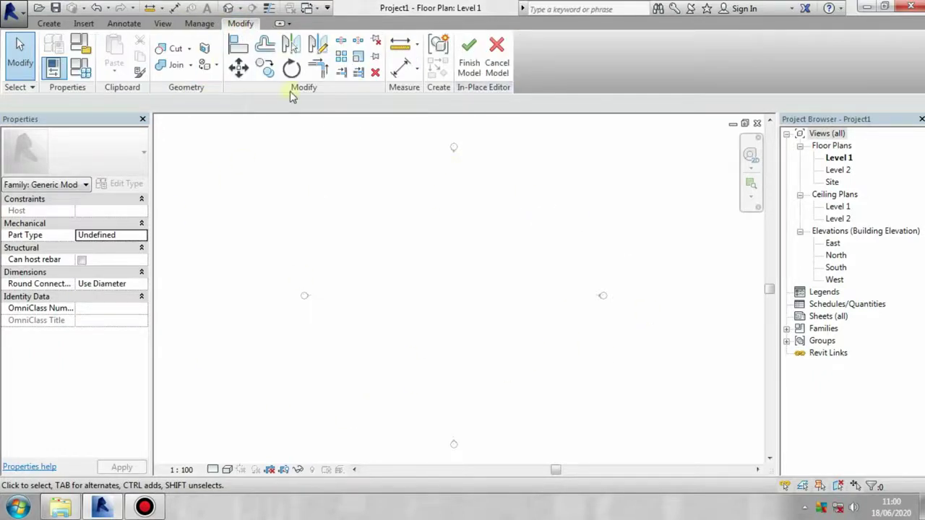
pyautogui.click(47, 22)
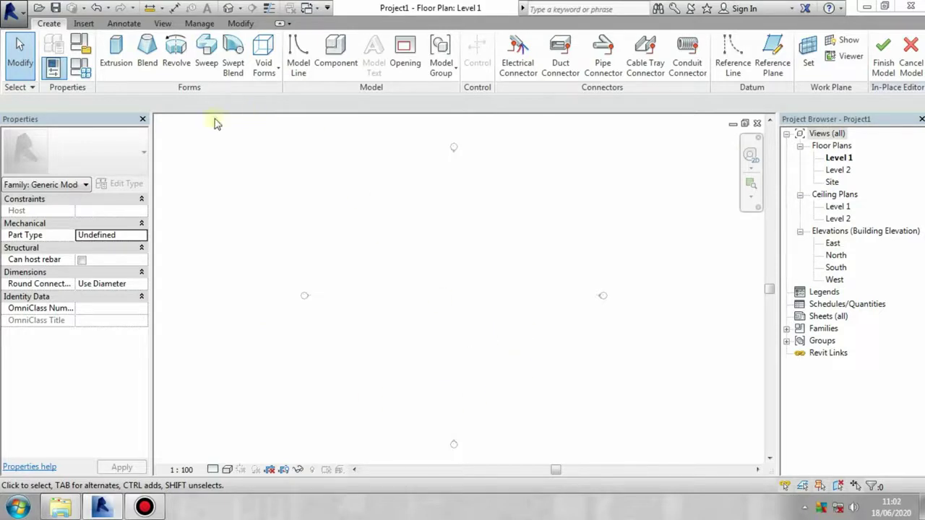
# - Sketch a 600 × 600 cm rectangular solid extrusion, finish it, and view it in 3D
pyautogui.click(116, 54)
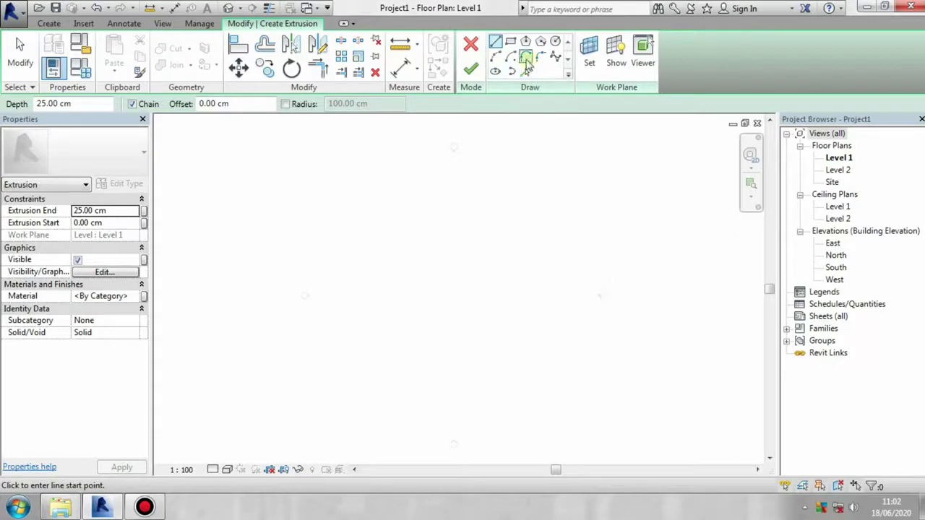
pyautogui.click(510, 41)
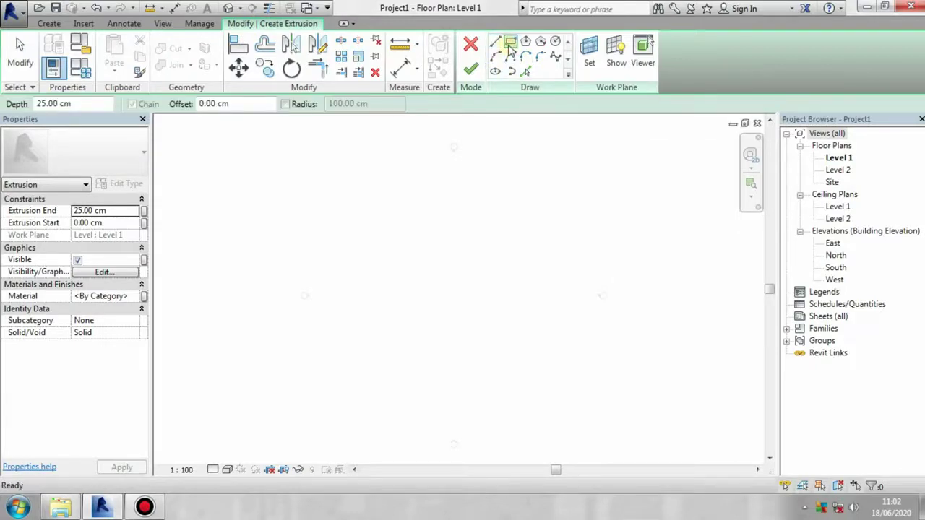
pyautogui.click(384, 230)
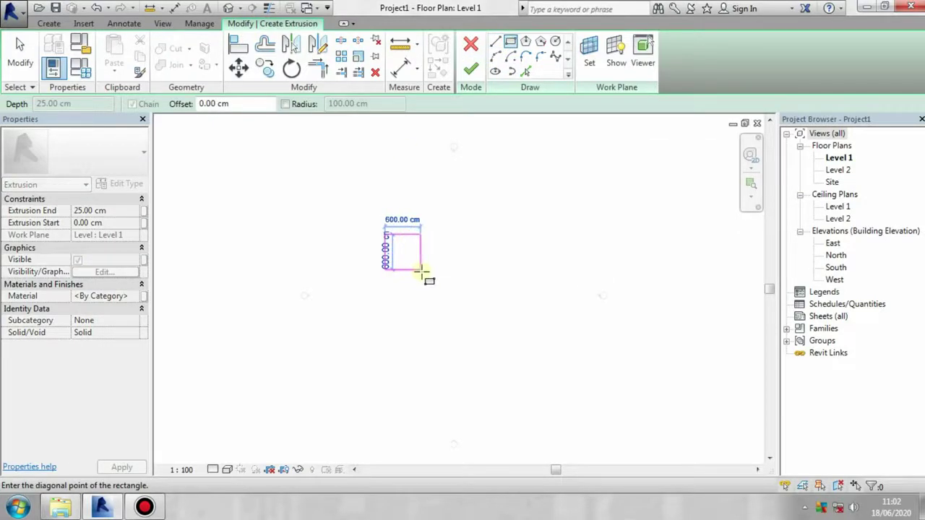
pyautogui.click(421, 270)
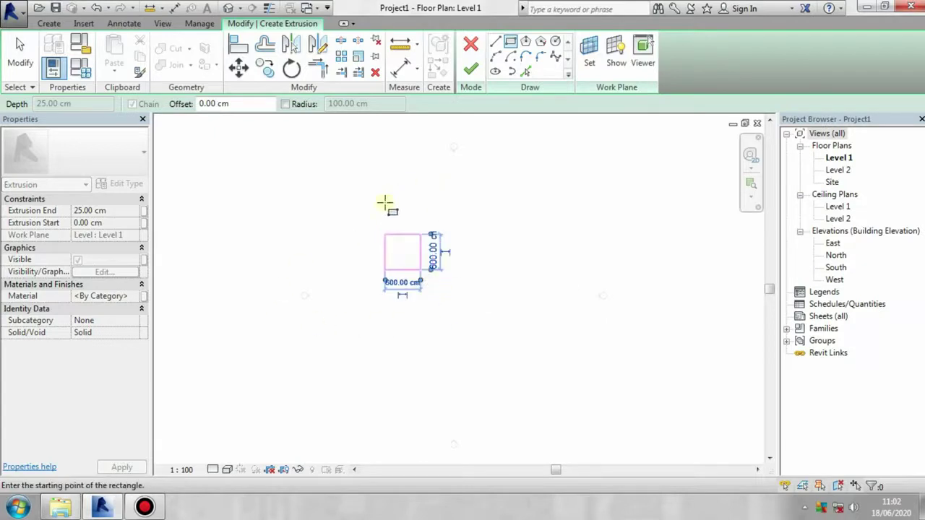
pyautogui.scroll(3, 413, 282)
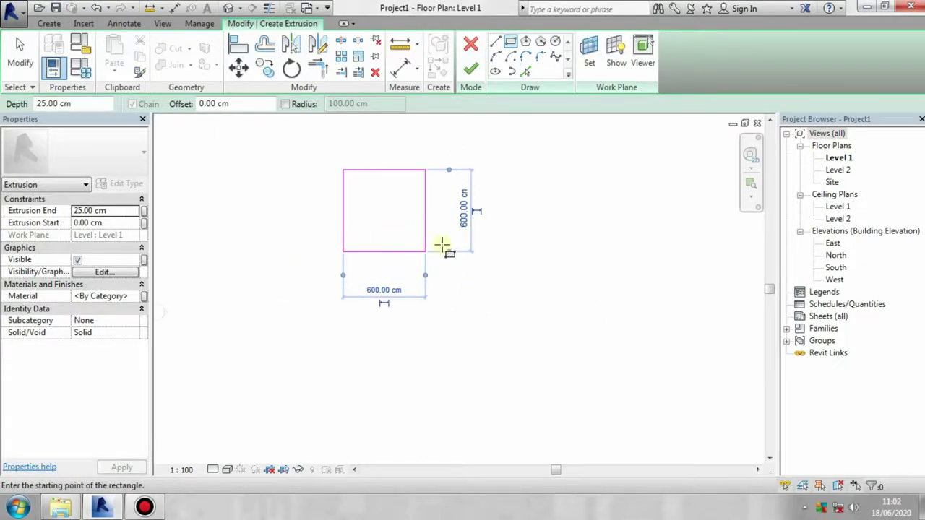
pyautogui.click(471, 68)
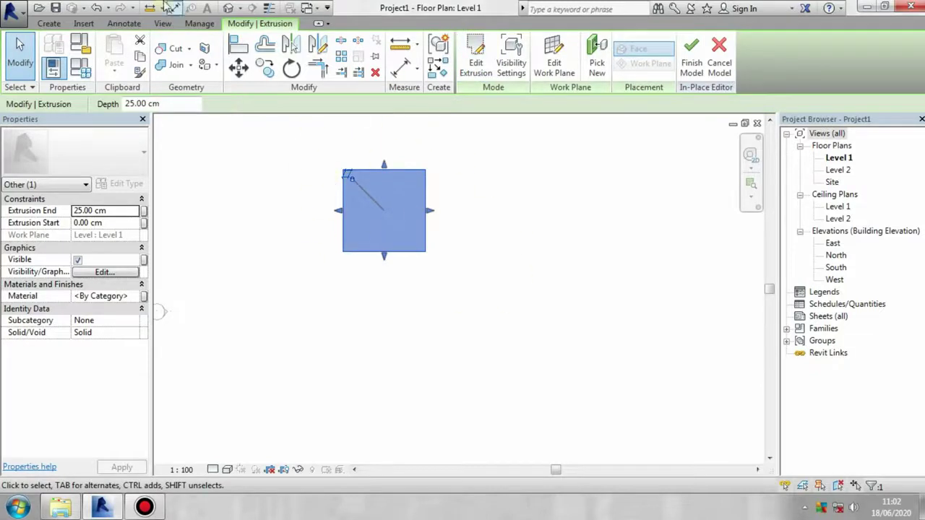
pyautogui.click(227, 8)
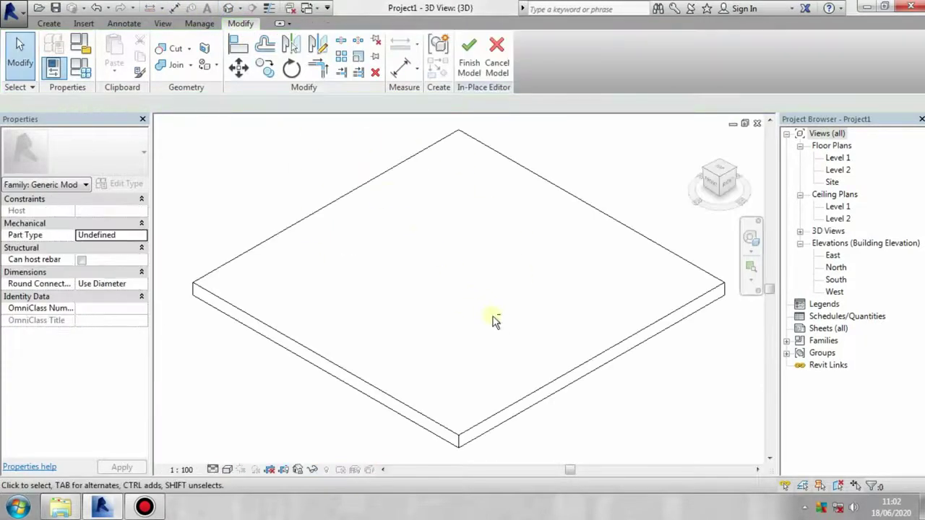
# - Switch the 3D view to the Realistic visual style and orbit to a flatter angle
pyautogui.keyDown('shift'); pyautogui.moveTo(494, 318); pyautogui.dragTo(483, 258, button='middle'); pyautogui.keyUp('shift')
pyautogui.click(227, 469)
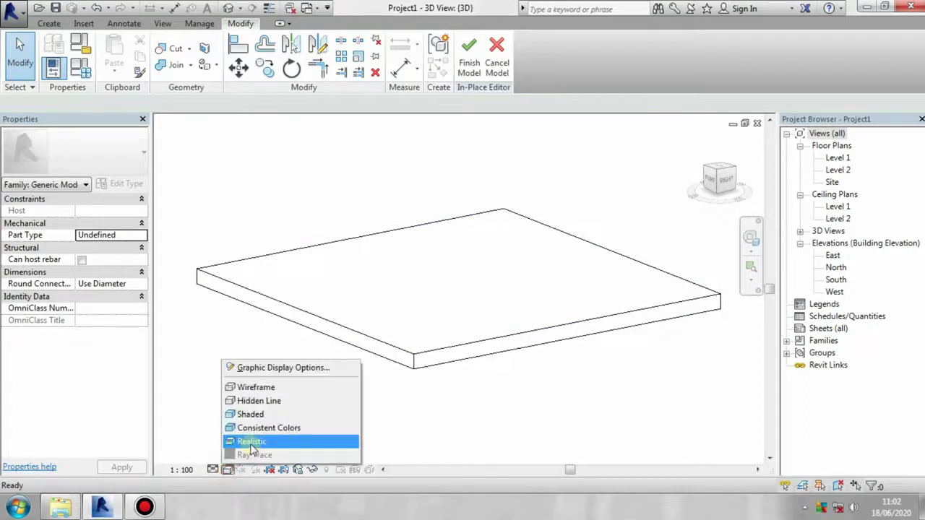
pyautogui.click(238, 442)
pyautogui.moveTo(504, 361)
pyautogui.keyDown('shift'); pyautogui.mouseDown(button='middle')
pyautogui.moveTo(363, 374)
pyautogui.moveTo(549, 378)
pyautogui.moveTo(396, 330)
pyautogui.mouseUp(button='middle'); pyautogui.keyUp('shift')
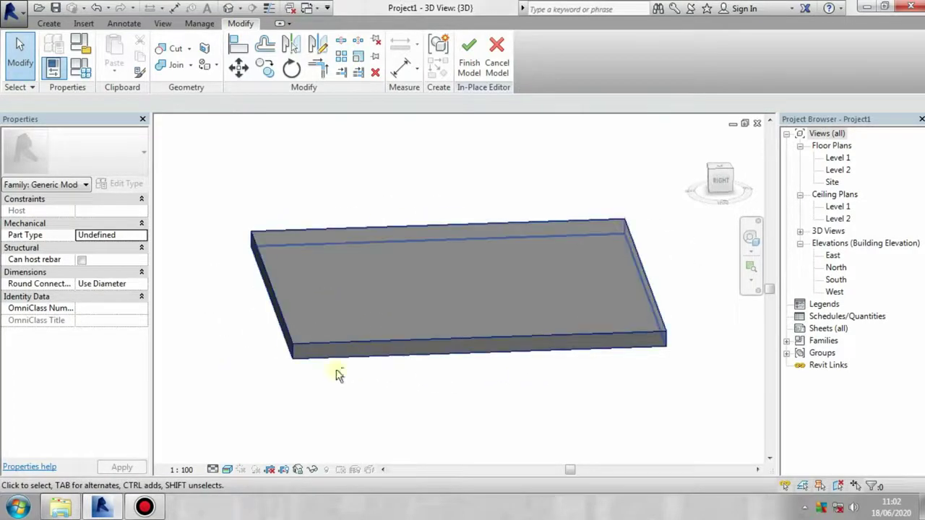
pyautogui.moveTo(479, 320)
pyautogui.keyDown('shift'); pyautogui.mouseDown(button='middle')
pyautogui.moveTo(434, 270)
pyautogui.moveTo(326, 312)
pyautogui.mouseUp(button='middle'); pyautogui.keyUp('shift')
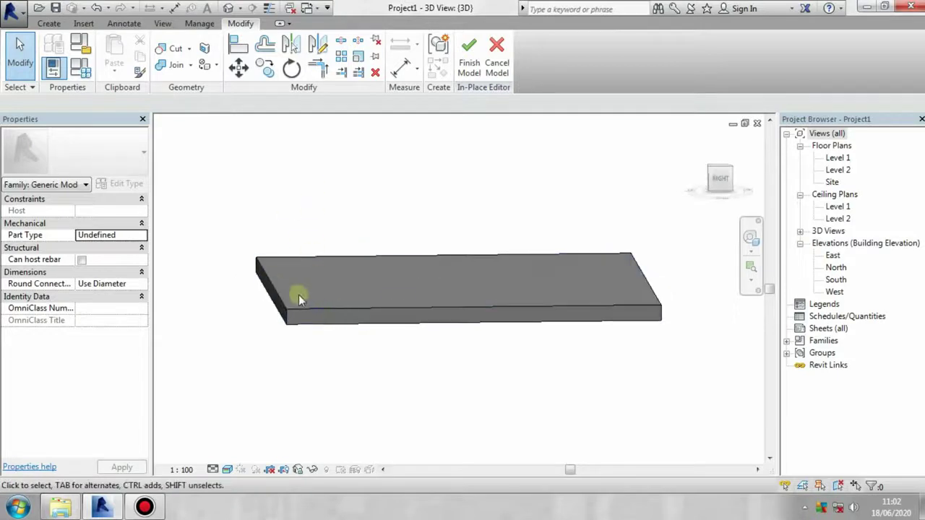
# - Raise the extrusion by setting its Extrusion End to 200 cm and applying it
pyautogui.click(300, 303)
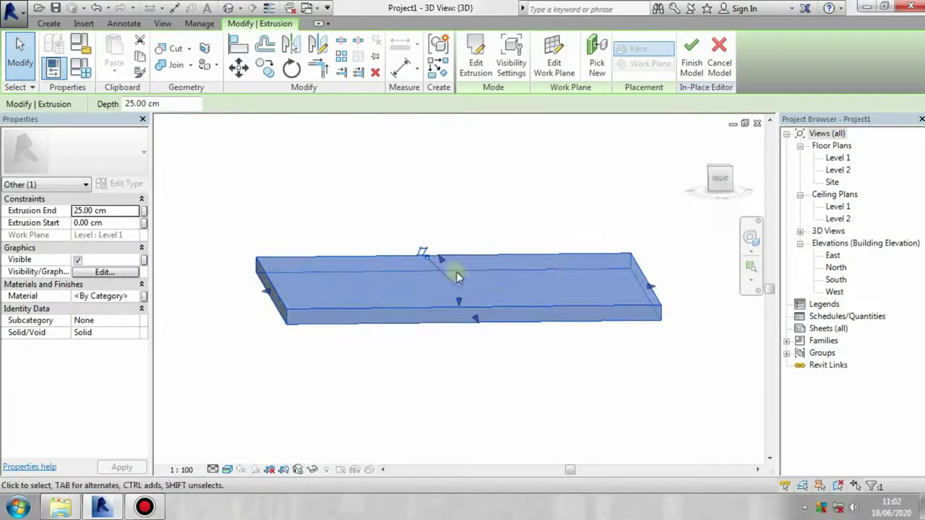
pyautogui.moveTo(458, 276); pyautogui.dragTo(458, 169)
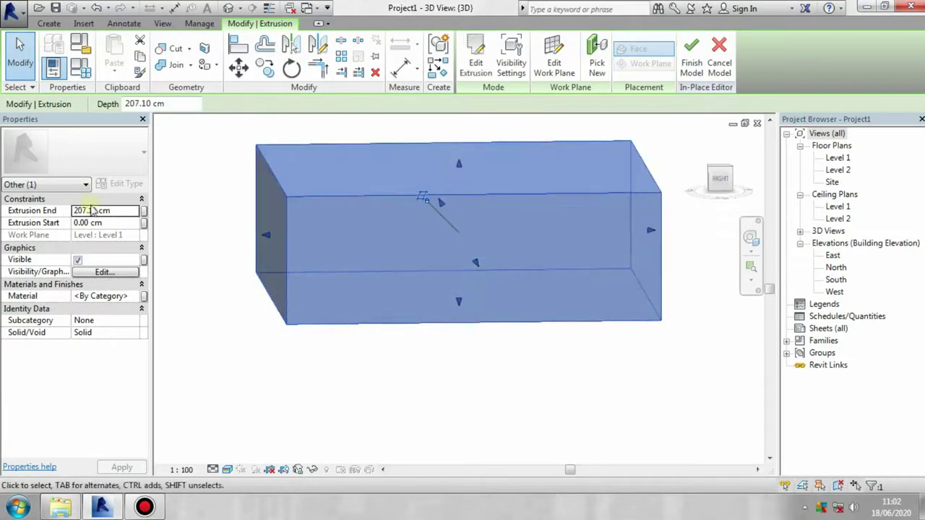
pyautogui.click(105, 210)
pyautogui.click(113, 211)
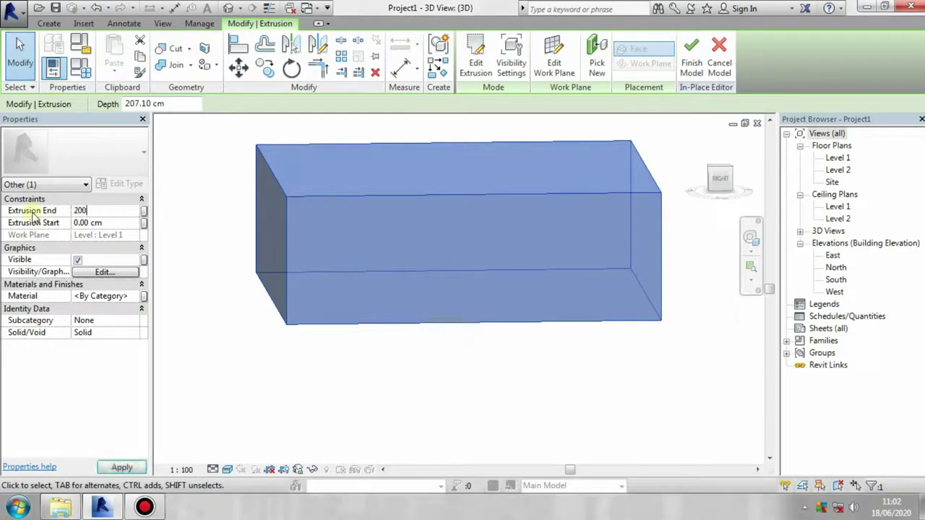
pyautogui.click(309, 206)
pyautogui.click(439, 383)
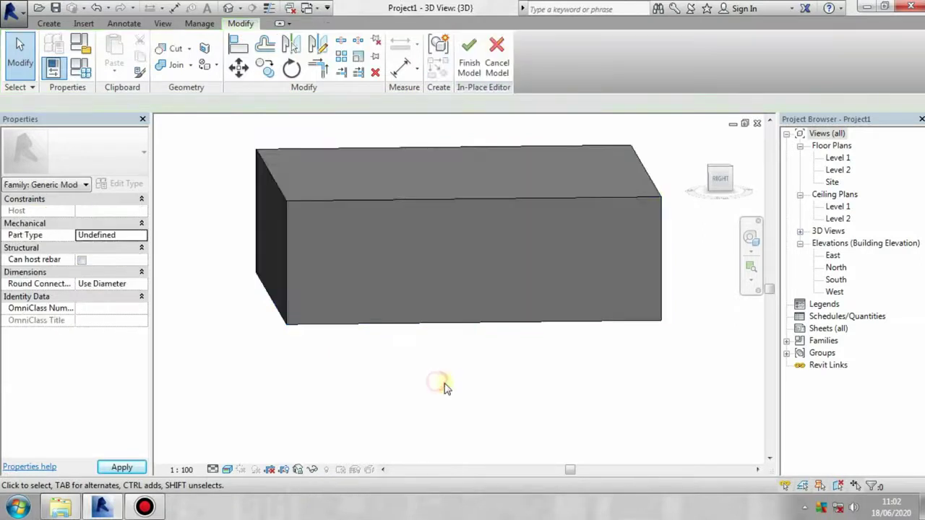
pyautogui.moveTo(439, 383)
pyautogui.keyDown('shift'); pyautogui.mouseDown(button='middle')
pyautogui.moveTo(500, 230)
pyautogui.moveTo(502, 246)
pyautogui.moveTo(440, 275)
pyautogui.moveTo(702, 275)
pyautogui.moveTo(460, 240)
pyautogui.moveTo(605, 315)
pyautogui.moveTo(592, 385)
pyautogui.moveTo(638, 382)
pyautogui.moveTo(362, 375)
pyautogui.moveTo(382, 410)
pyautogui.mouseUp(button='middle'); pyautogui.keyUp('shift')
# - Finish the in-place model and highlight the resulting 200 cm box
pyautogui.click(469, 55)
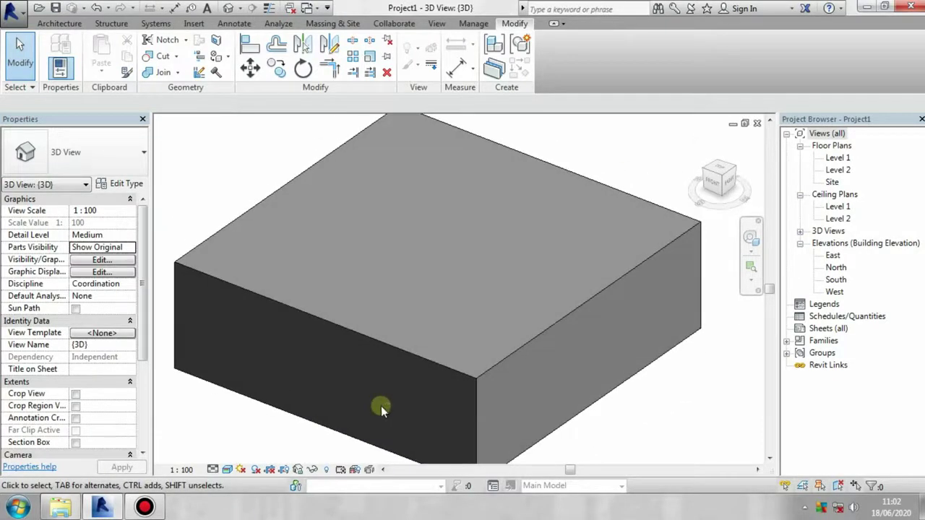
pyautogui.click(454, 374)
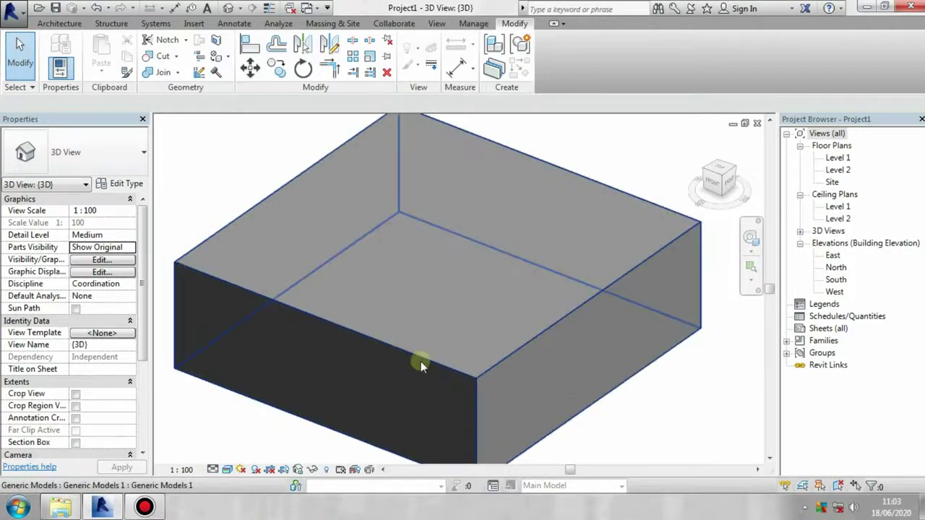
pyautogui.moveTo(421, 361); pyautogui.dragTo(430, 328, button='middle')
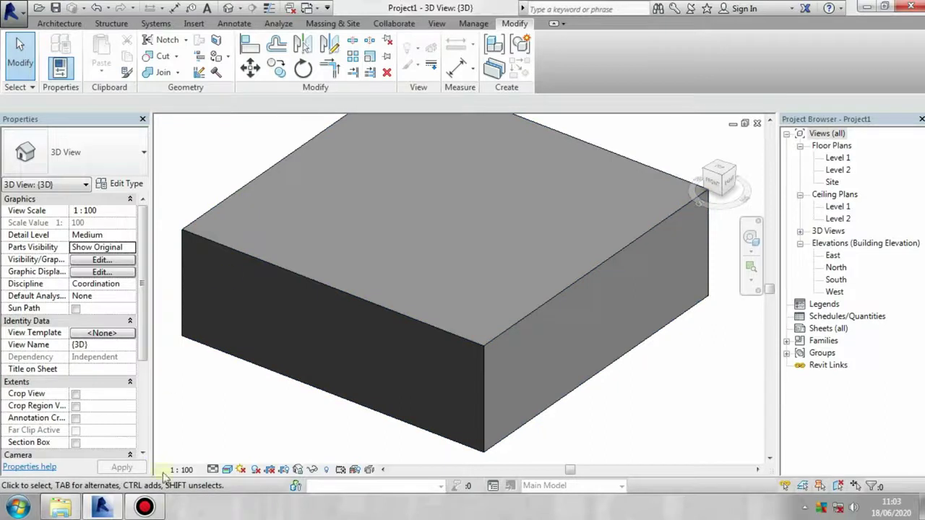
# - Orbit the 3D view and select the Generic Models 1 box again
pyautogui.hotkey('alt', 'Tab')
pyautogui.click(761, 137)
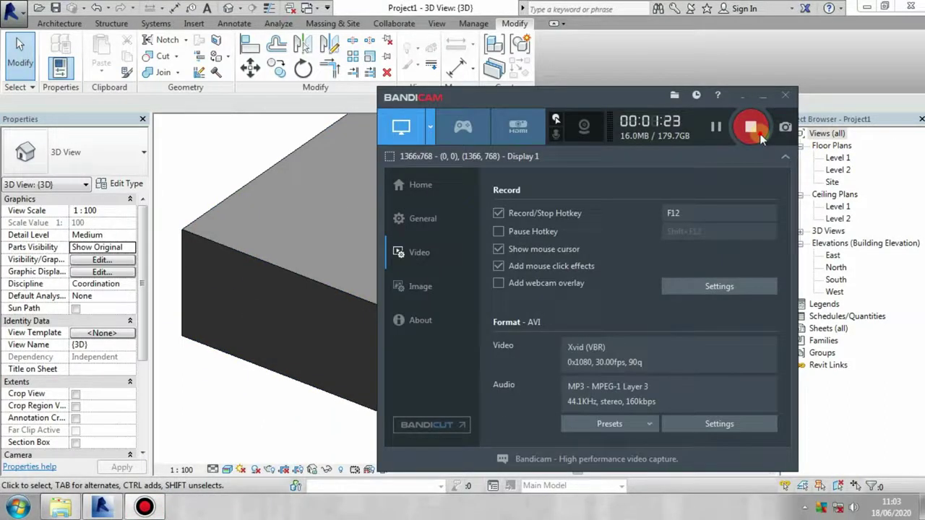
pyautogui.click(516, 341)
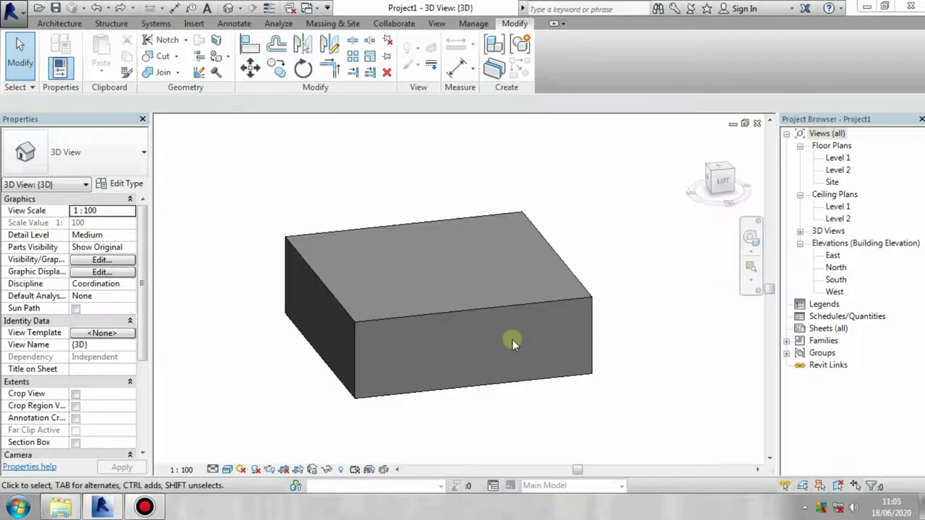
pyautogui.moveTo(516, 341)
pyautogui.keyDown('shift'); pyautogui.mouseDown(button='middle')
pyautogui.moveTo(506, 336)
pyautogui.moveTo(557, 330)
pyautogui.moveTo(447, 348)
pyautogui.moveTo(326, 316)
pyautogui.mouseUp(button='middle'); pyautogui.keyUp('shift')
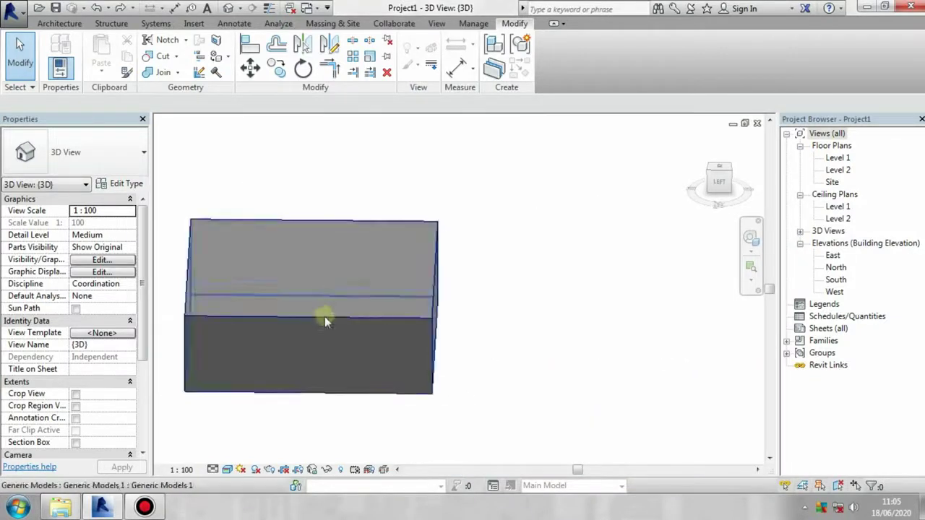
pyautogui.click(328, 315)
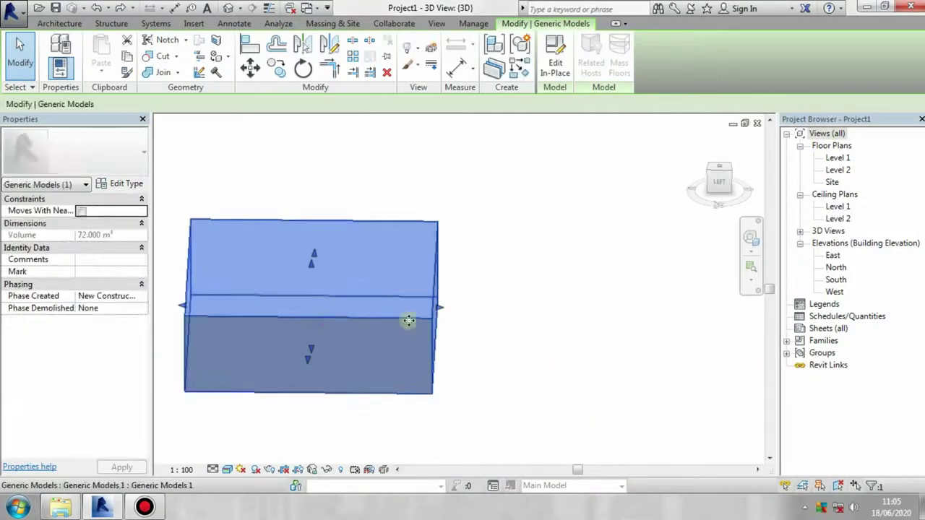
pyautogui.moveTo(349, 324); pyautogui.dragTo(423, 278)
pyautogui.click(577, 302)
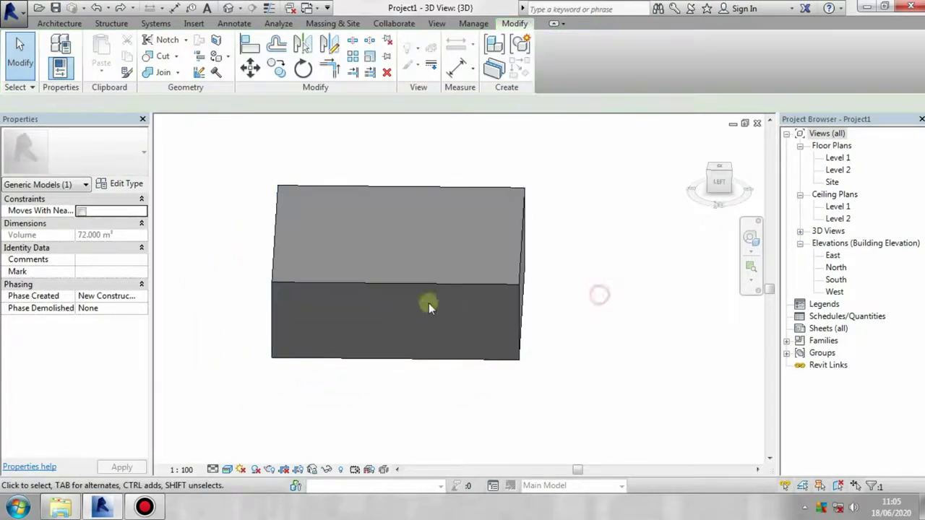
pyautogui.click(424, 287)
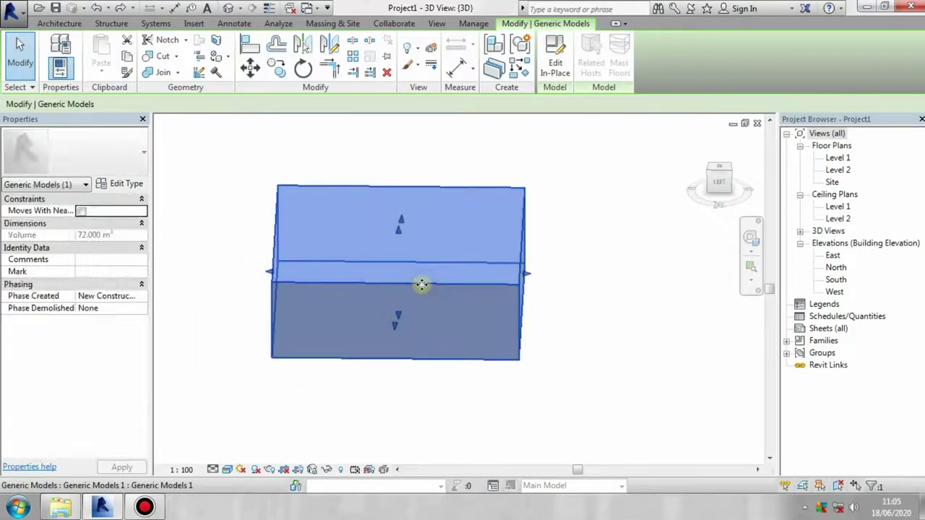
# - Reopen the box's extrusion sketch in top view and add a small square opening at lower right
pyautogui.click(564, 70)
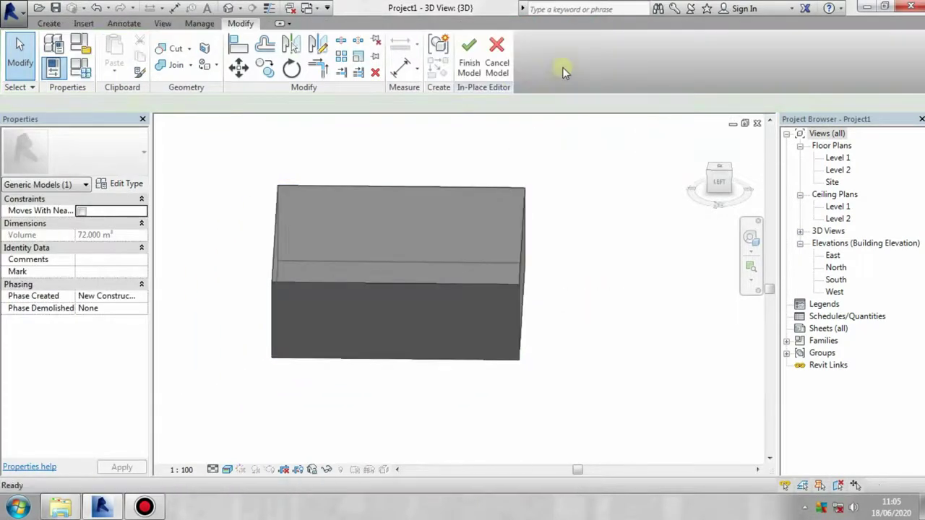
pyautogui.click(383, 284)
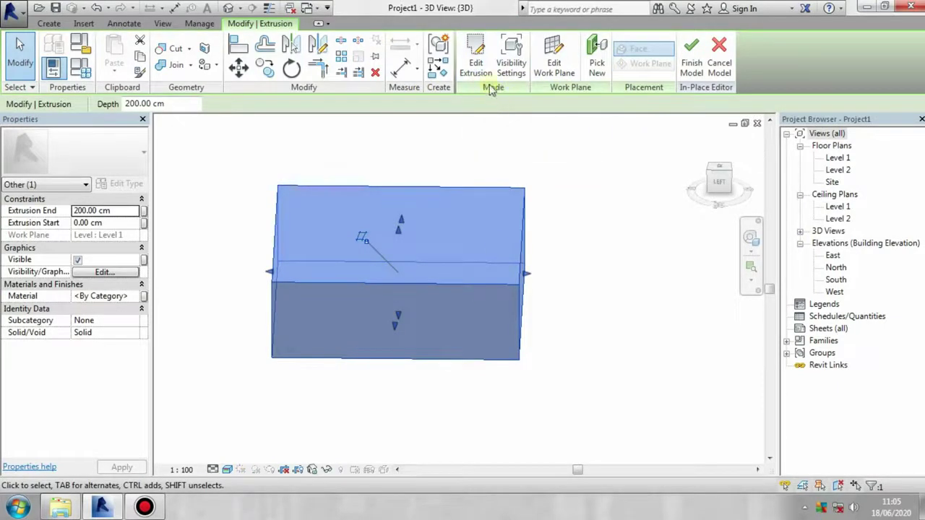
pyautogui.click(474, 65)
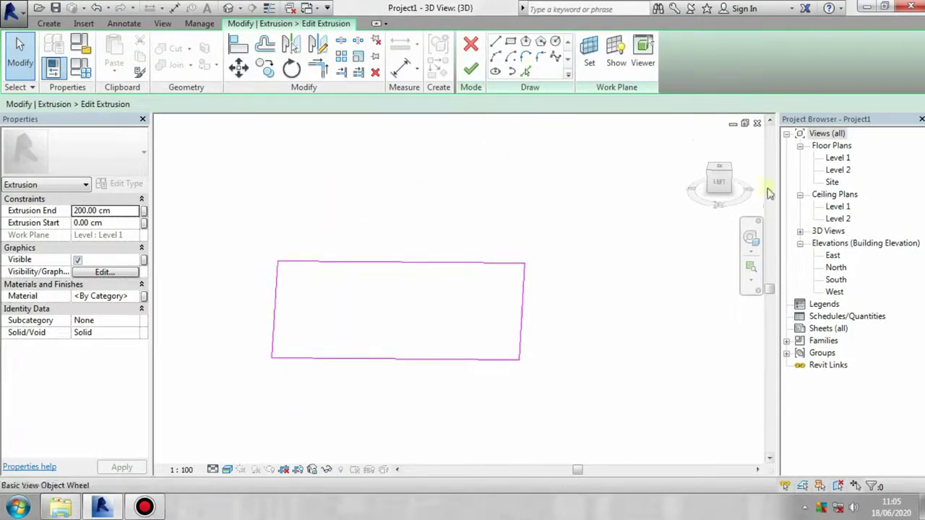
pyautogui.click(719, 167)
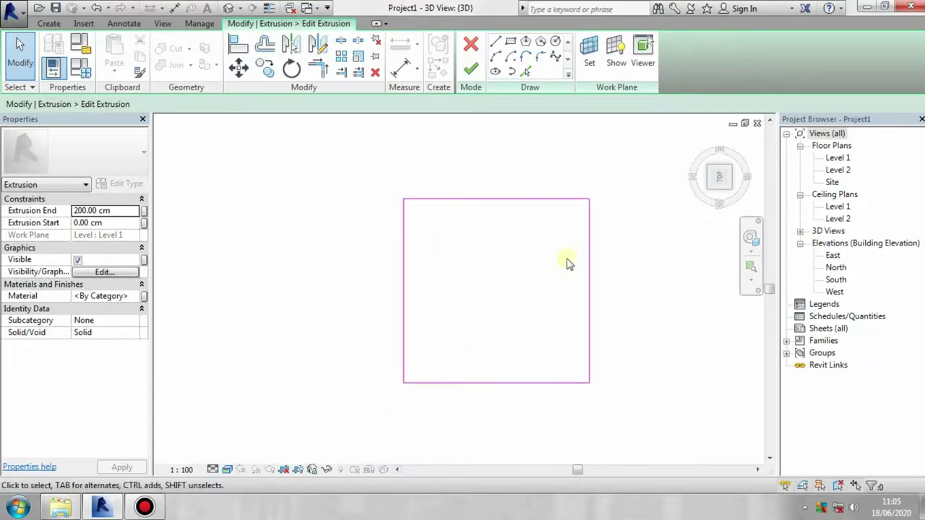
pyautogui.click(510, 41)
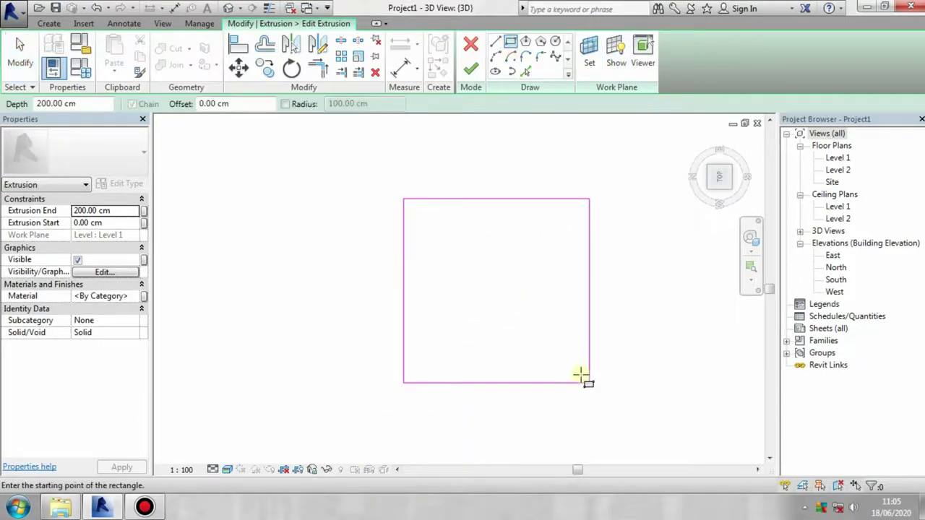
pyautogui.click(578, 372)
pyautogui.click(560, 352)
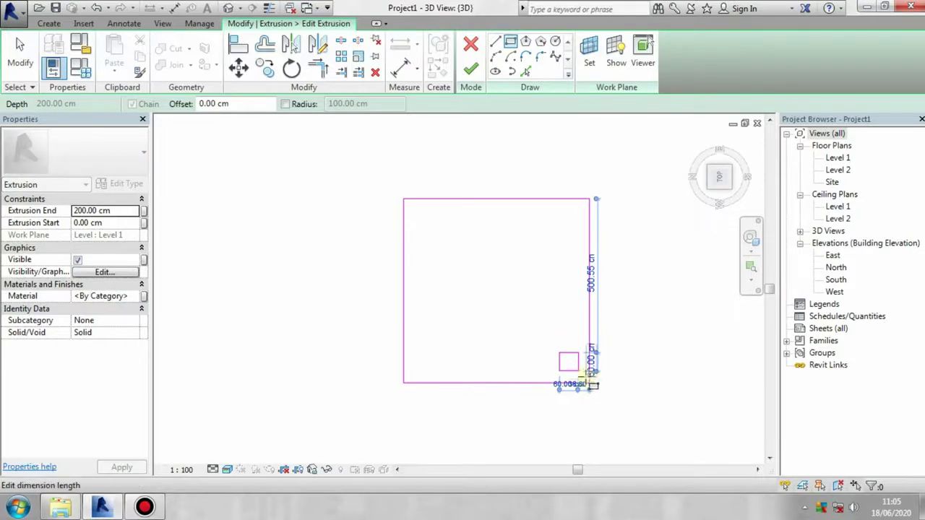
# - Sketch a line-arc-line teardrop opening, then finish the sketch and the in-place model
pyautogui.click(495, 41)
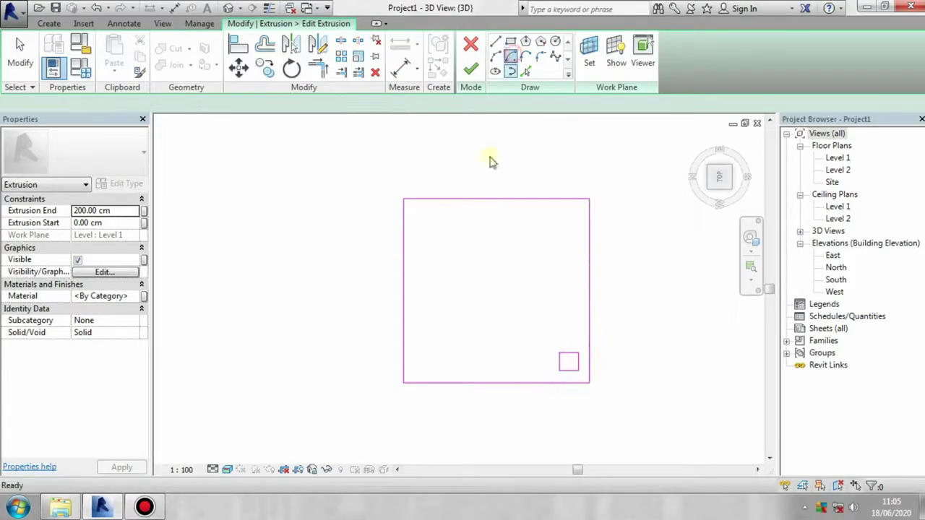
pyautogui.click(438, 284)
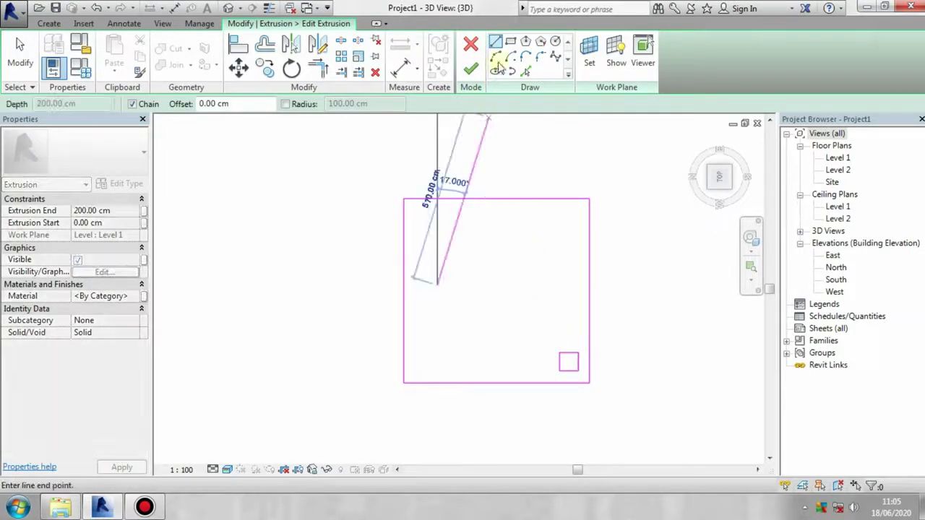
pyautogui.click(508, 283)
pyautogui.click(495, 57)
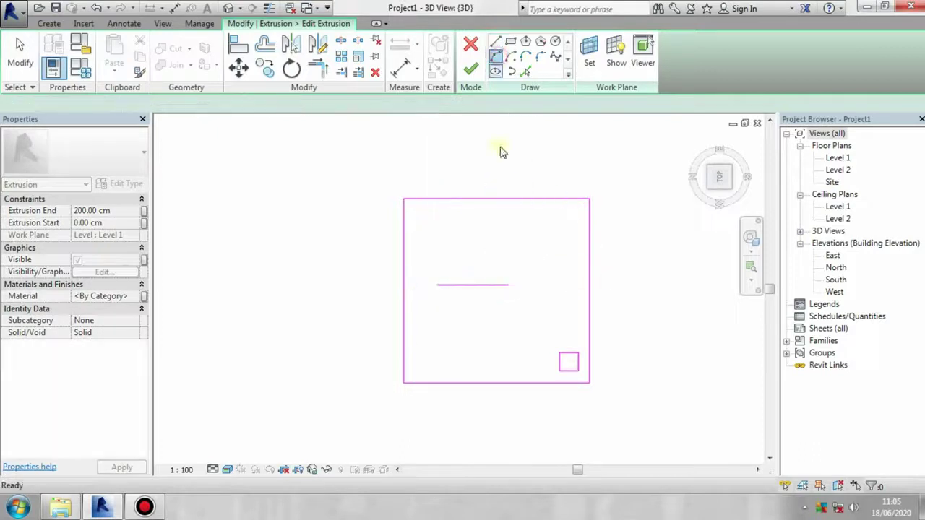
pyautogui.click(538, 257)
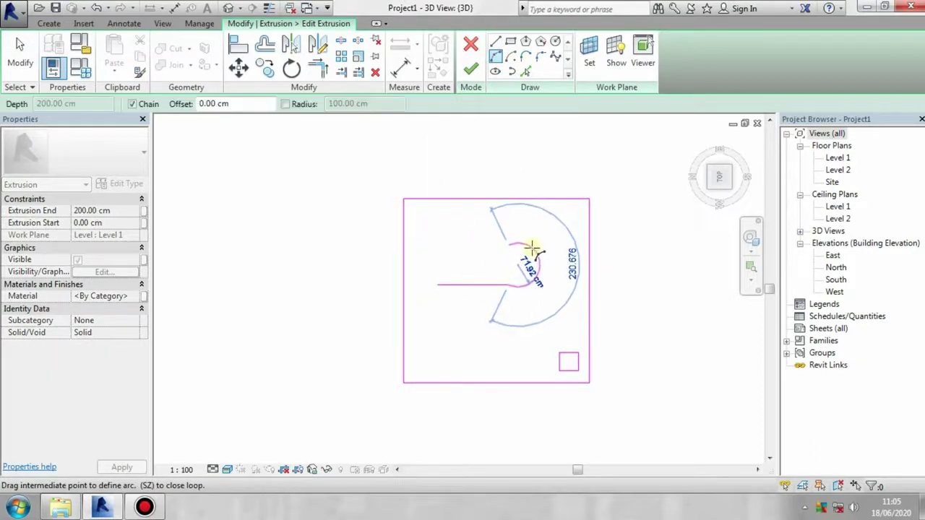
pyautogui.click(495, 41)
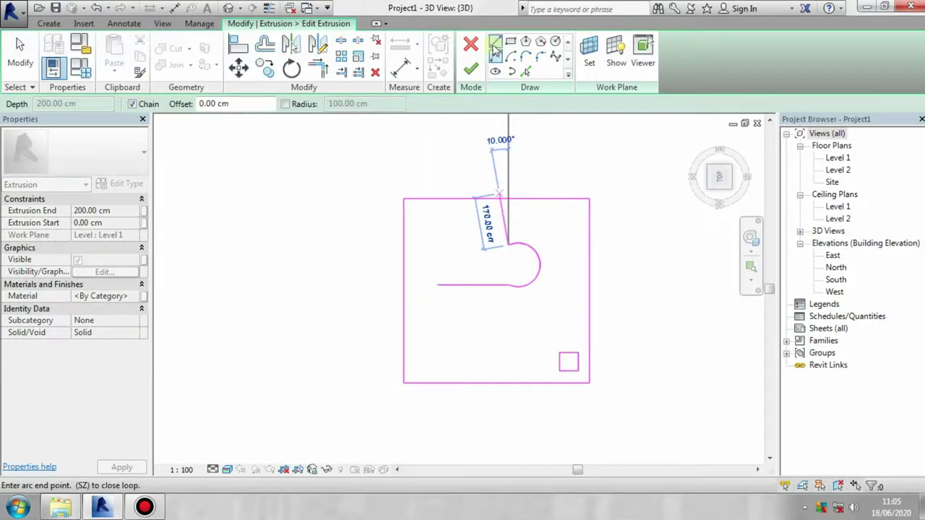
pyautogui.click(438, 283)
pyautogui.click(473, 72)
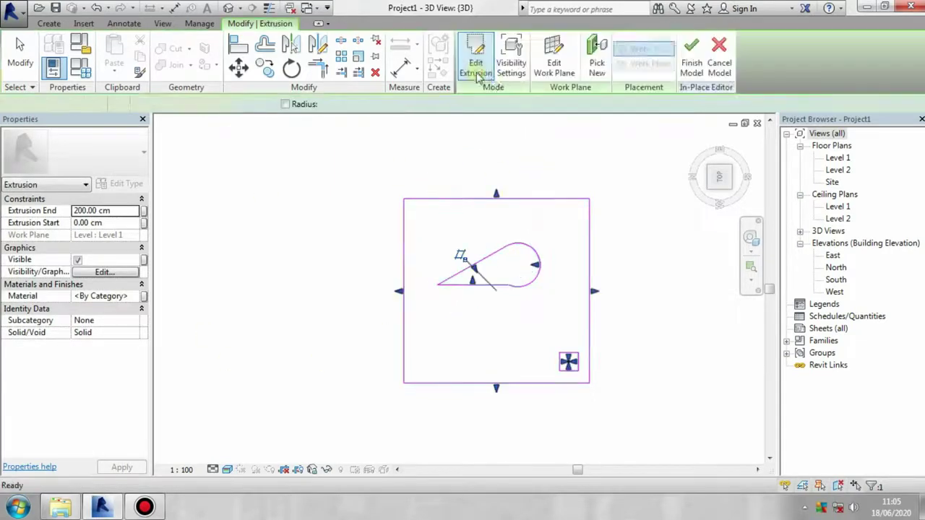
pyautogui.click(692, 45)
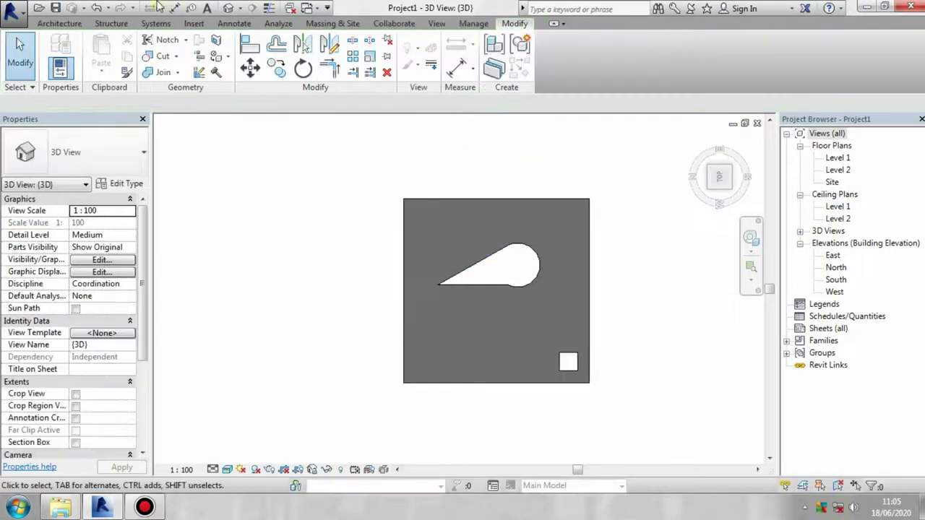
# - Select the slab, move the teardrop opening's tip and stretch the small square opening
pyautogui.moveTo(577, 310)
pyautogui.keyDown('shift'); pyautogui.mouseDown(button='middle')
pyautogui.moveTo(474, 374)
pyautogui.moveTo(649, 340)
pyautogui.moveTo(467, 351)
pyautogui.moveTo(431, 265)
pyautogui.mouseUp(button='middle'); pyautogui.keyUp('shift')
pyautogui.click(473, 374)
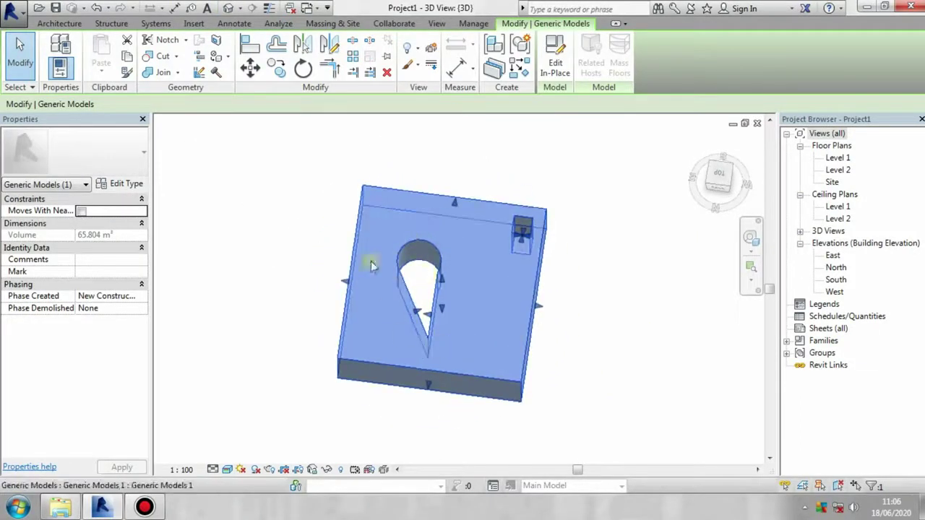
pyautogui.moveTo(445, 316)
pyautogui.keyDown('shift'); pyautogui.mouseDown(button='middle')
pyautogui.moveTo(471, 302)
pyautogui.moveTo(413, 354)
pyautogui.mouseUp(button='middle'); pyautogui.keyUp('shift')
pyautogui.scroll(3, 405, 313)
pyautogui.moveTo(404, 311)
pyautogui.keyDown('shift'); pyautogui.mouseDown(button='middle')
pyautogui.moveTo(429, 330)
pyautogui.moveTo(413, 306)
pyautogui.mouseUp(button='middle'); pyautogui.keyUp('shift')
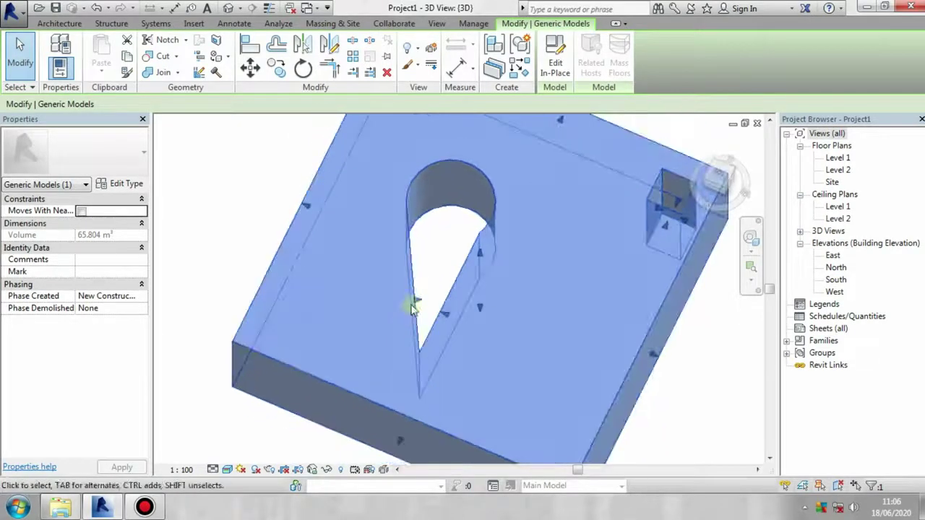
pyautogui.moveTo(429, 302); pyautogui.dragTo(437, 320)
pyautogui.moveTo(657, 200); pyautogui.dragTo(665, 207)
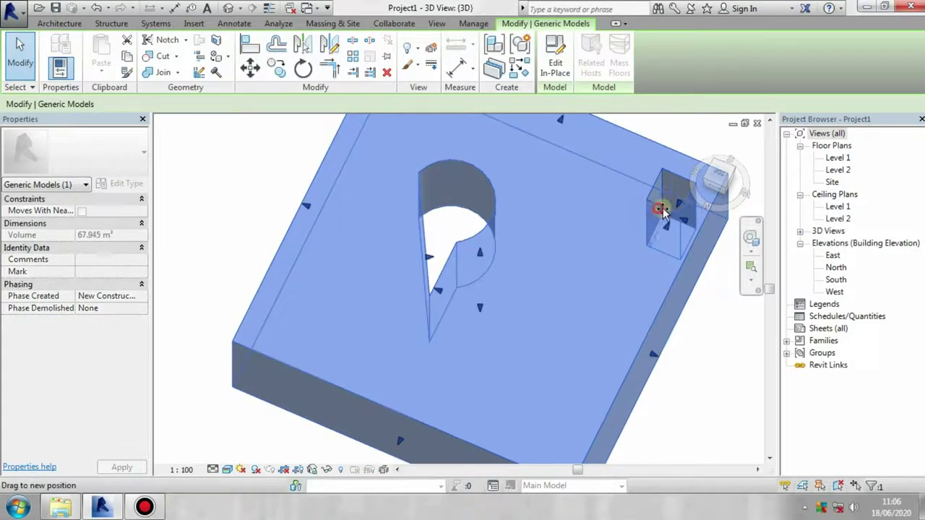
# - Lower the slab's height so its volume comes to 57.486 m³
pyautogui.moveTo(547, 320)
pyautogui.keyDown('shift'); pyautogui.mouseDown(button='middle')
pyautogui.moveTo(544, 257)
pyautogui.moveTo(487, 344)
pyautogui.moveTo(455, 347)
pyautogui.mouseUp(button='middle'); pyautogui.keyUp('shift')
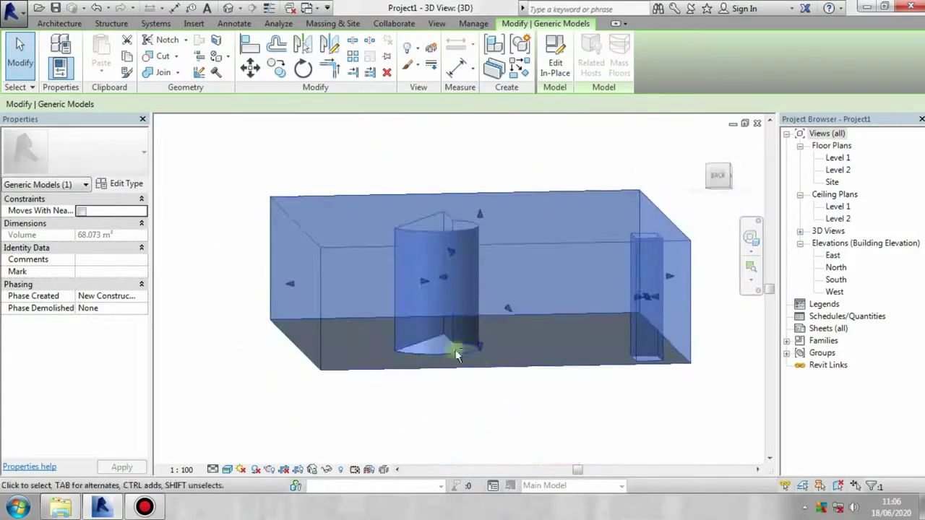
pyautogui.moveTo(482, 349); pyautogui.dragTo(484, 335)
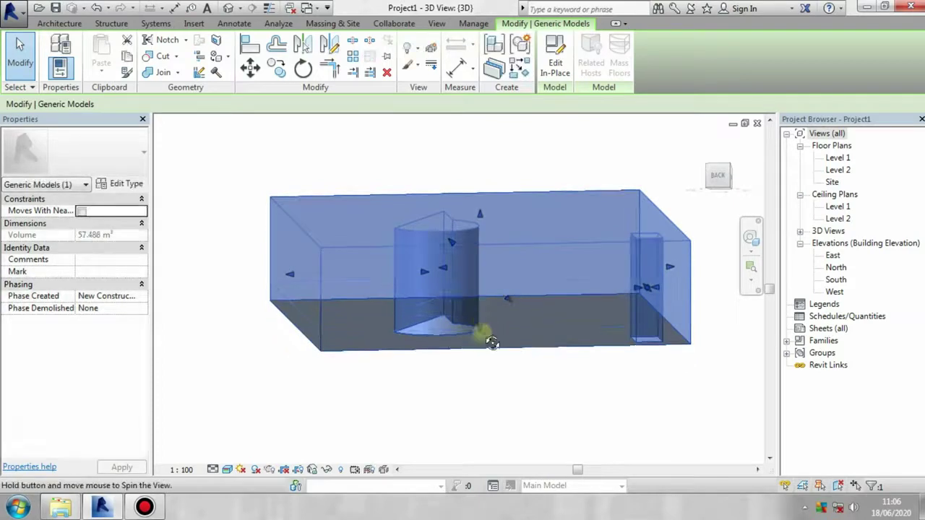
pyautogui.moveTo(484, 335)
pyautogui.keyDown('shift'); pyautogui.mouseDown(button='middle')
pyautogui.moveTo(455, 364)
pyautogui.moveTo(445, 361)
pyautogui.mouseUp(button='middle'); pyautogui.keyUp('shift')
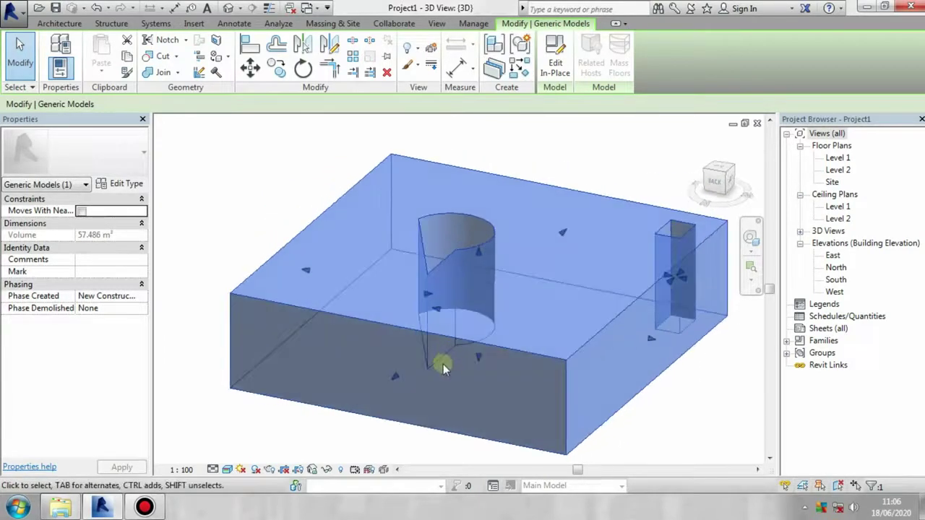
pyautogui.moveTo(568, 371); pyautogui.dragTo(519, 370, button='middle')
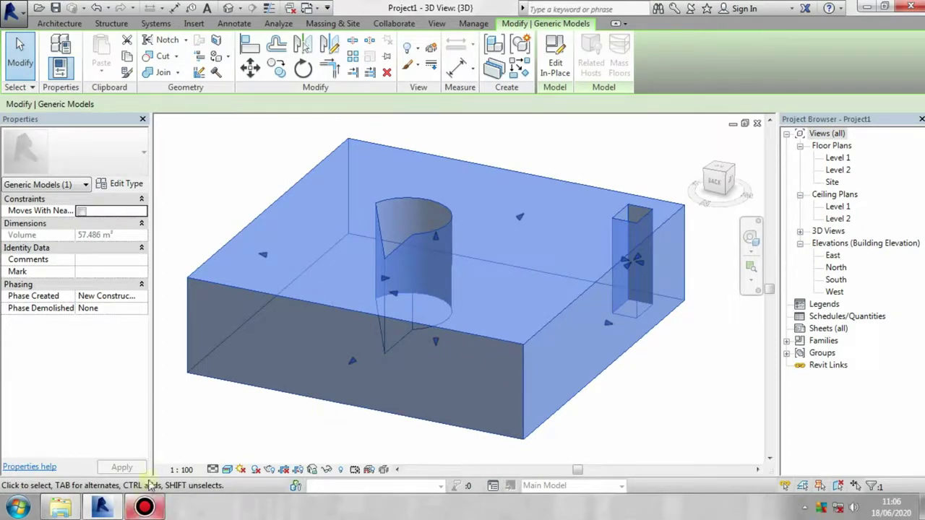
pyautogui.moveTo(420, 313); pyautogui.dragTo(447, 339, button='middle')
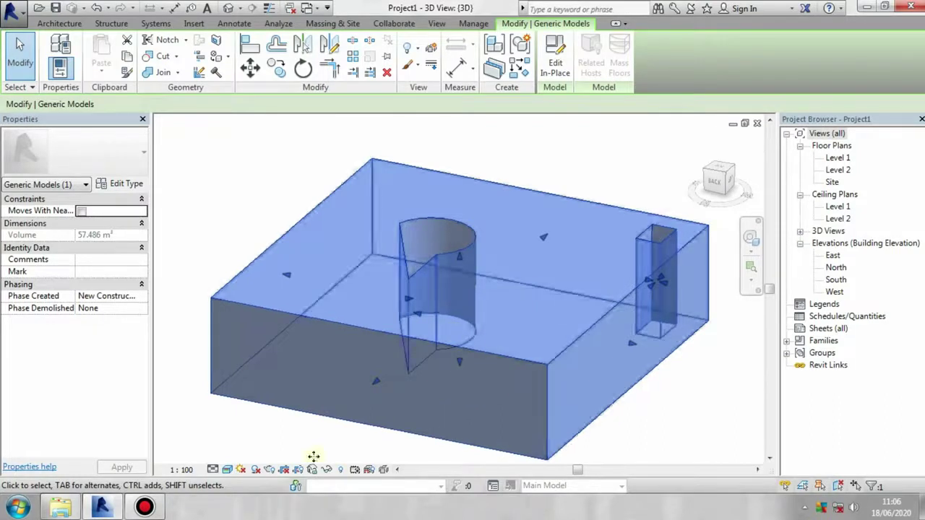
pyautogui.click(145, 506)
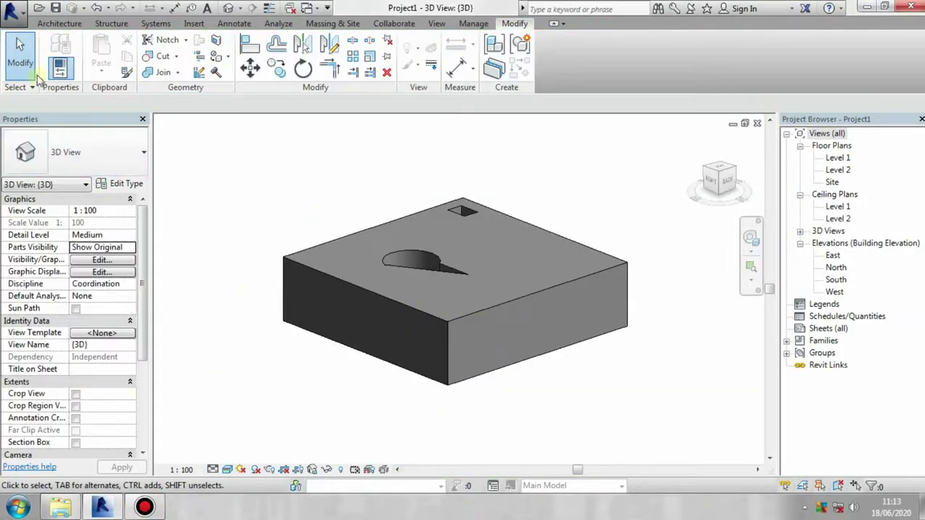
# - Start a Model In-Place in the Generic Models category, keeping the name Generic Models 2
pyautogui.click(52, 26)
pyautogui.click(161, 66)
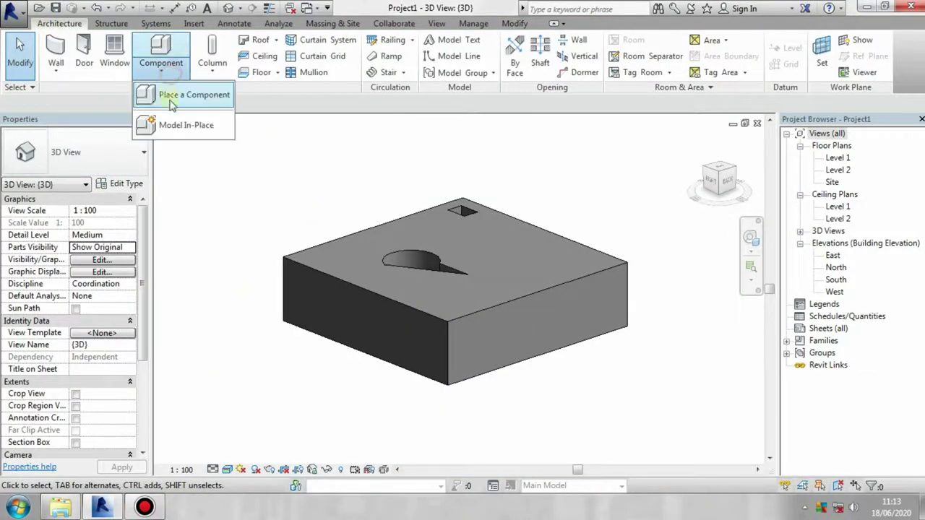
pyautogui.click(180, 123)
pyautogui.scroll(-3, 468, 250)
pyautogui.click(468, 250)
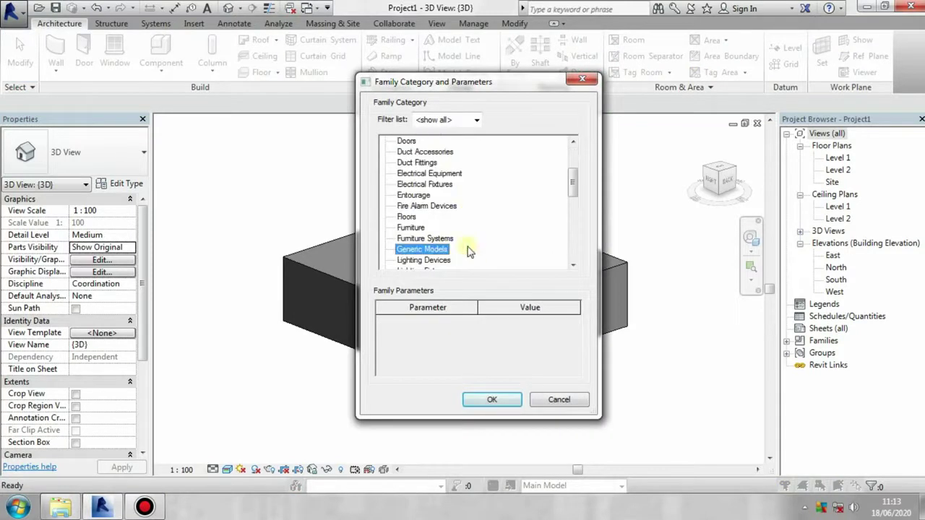
pyautogui.click(492, 402)
pyautogui.click(463, 278)
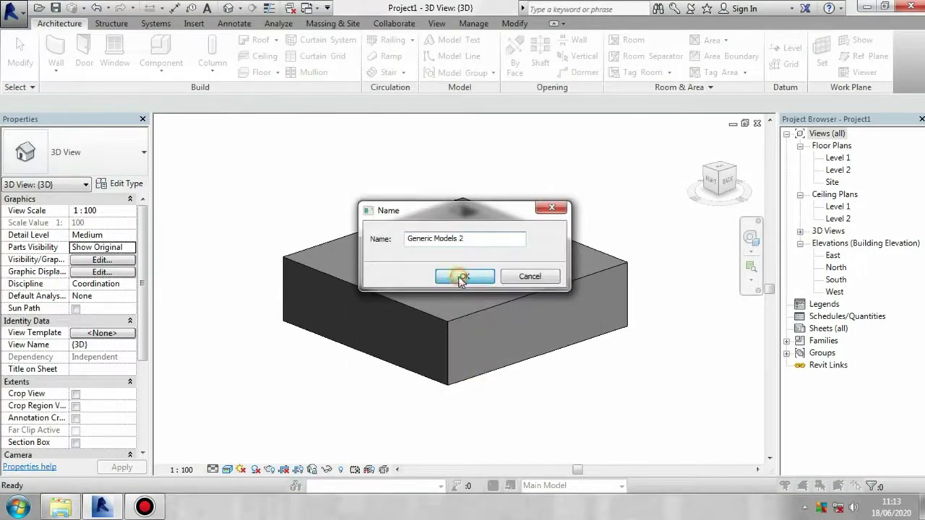
# - Look down on the slab from the top, shift it right and start a solid Blend
pyautogui.click(717, 176)
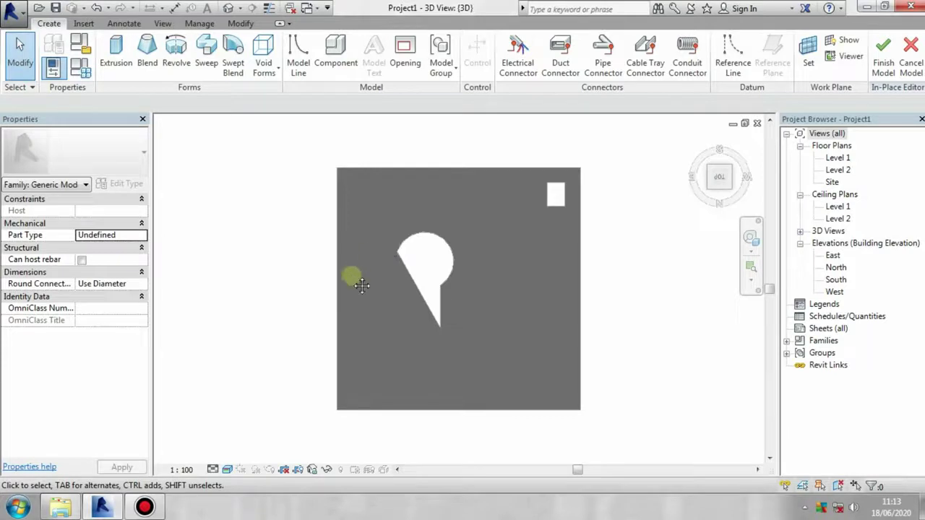
pyautogui.moveTo(351, 274); pyautogui.dragTo(533, 275, button='middle')
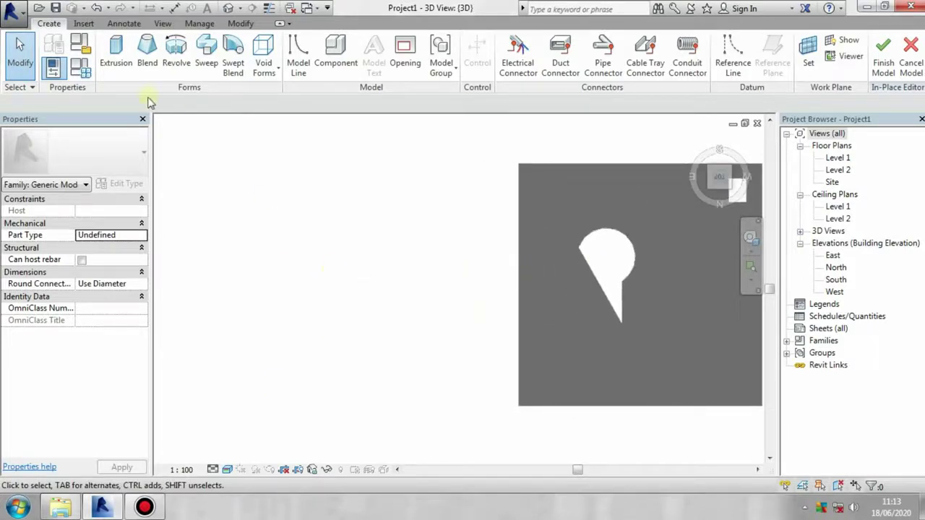
pyautogui.moveTo(177, 186); pyautogui.dragTo(181, 190, button='middle')
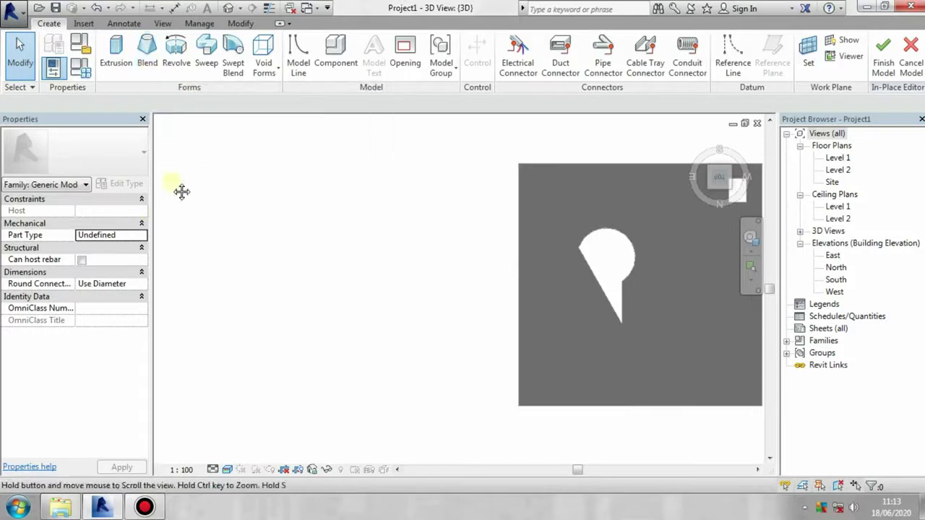
pyautogui.click(147, 49)
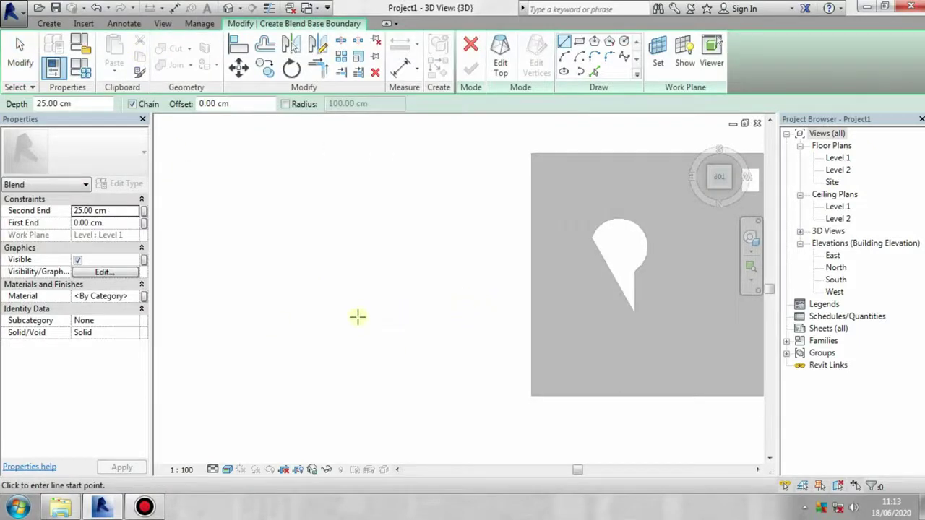
# - Sketch the blend's 150 × 110 cm rectangular base
pyautogui.click(579, 41)
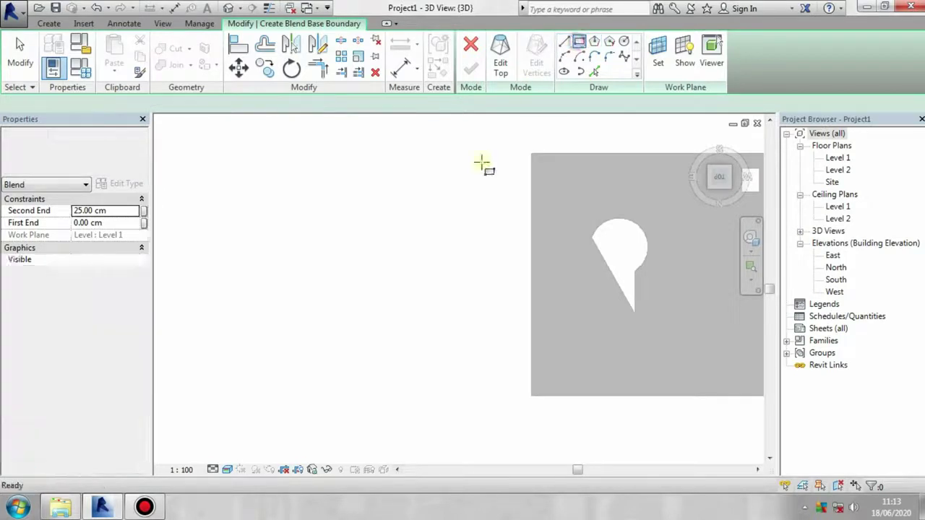
pyautogui.click(325, 257)
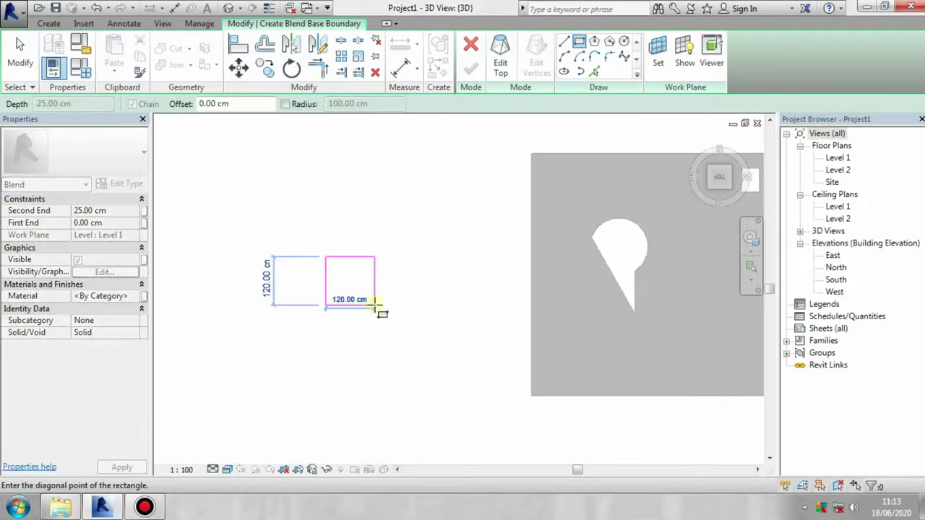
pyautogui.click(387, 301)
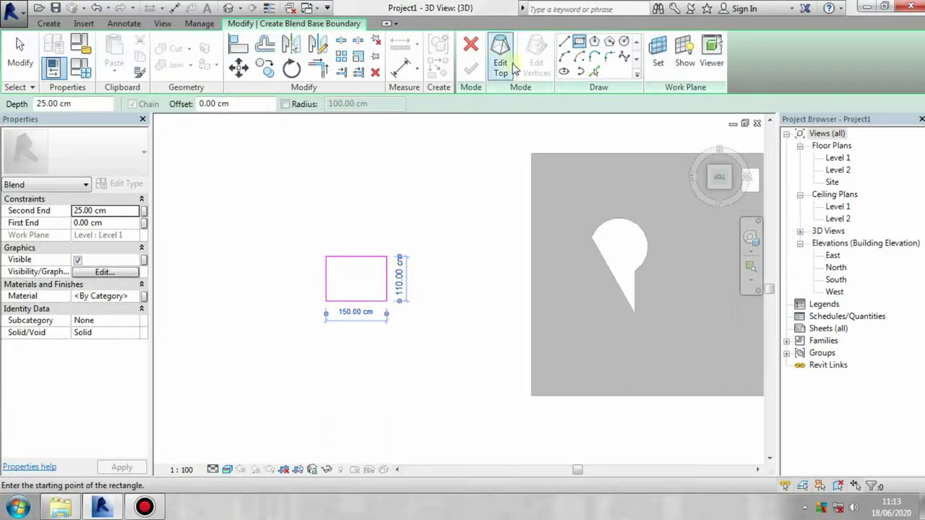
# - Draw a 100 cm-radius circular top, then finish the blend and the in-place model
pyautogui.click(500, 65)
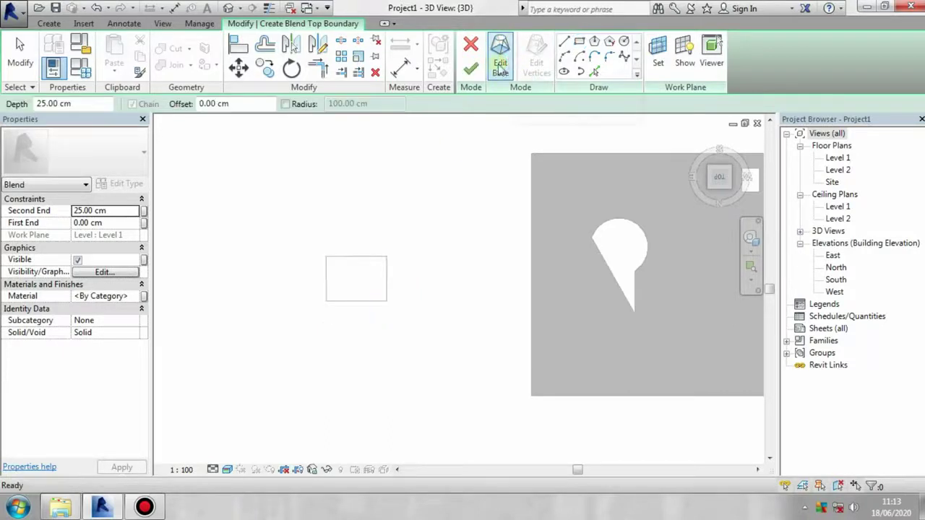
pyautogui.click(624, 42)
pyautogui.click(353, 279)
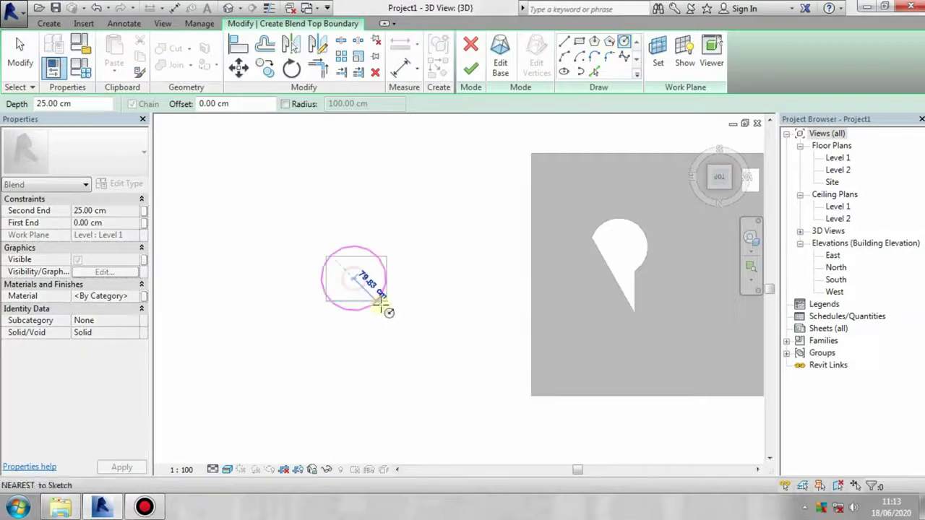
pyautogui.click(382, 310)
pyautogui.click(471, 69)
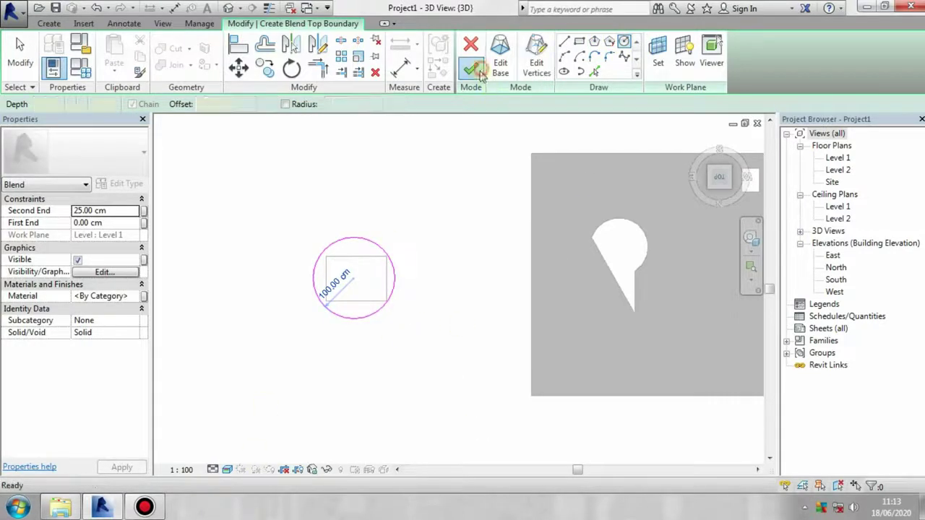
pyautogui.click(715, 54)
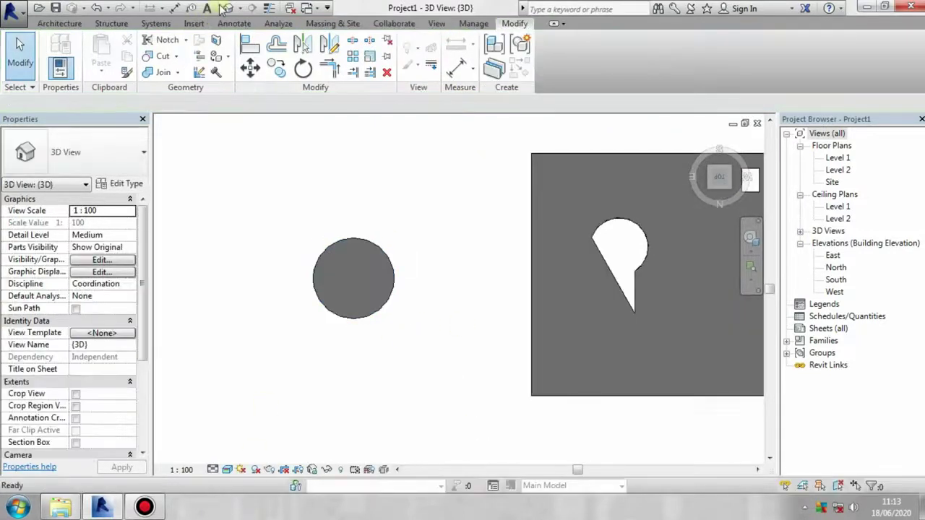
# - Drag the round form's top handle upward so it becomes a tall column beside the slab
pyautogui.moveTo(403, 344)
pyautogui.keyDown('shift'); pyautogui.mouseDown(button='middle')
pyautogui.moveTo(426, 130)
pyautogui.moveTo(403, 320)
pyautogui.moveTo(411, 187)
pyautogui.moveTo(405, 390)
pyautogui.mouseUp(button='middle'); pyautogui.keyUp('shift')
pyautogui.keyDown('shift'); pyautogui.moveTo(394, 459); pyautogui.dragTo(330, 424, button='middle'); pyautogui.keyUp('shift')
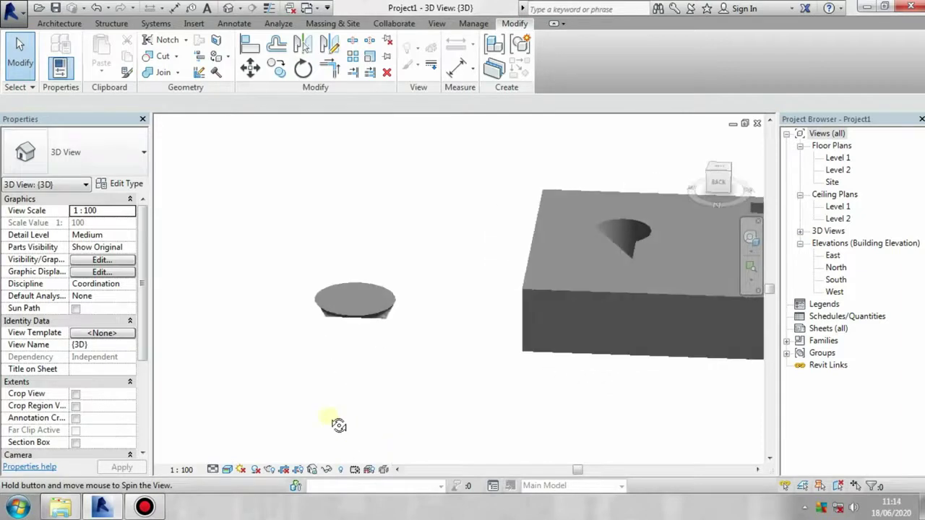
pyautogui.click(356, 300)
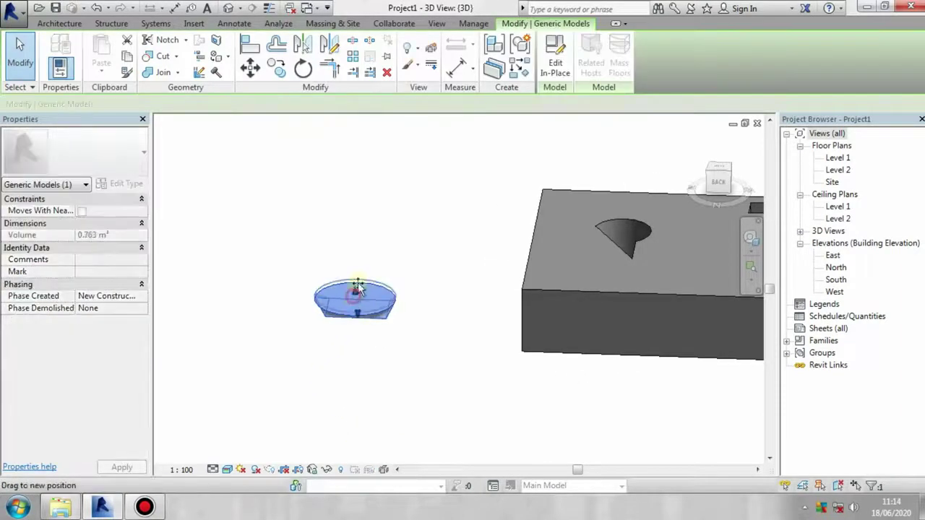
pyautogui.moveTo(356, 300); pyautogui.dragTo(362, 159)
pyautogui.click(398, 324)
pyautogui.moveTo(398, 323)
pyautogui.keyDown('shift'); pyautogui.mouseDown(button='middle')
pyautogui.moveTo(417, 324)
pyautogui.moveTo(420, 144)
pyautogui.moveTo(516, 262)
pyautogui.moveTo(595, 268)
pyautogui.moveTo(574, 287)
pyautogui.moveTo(337, 287)
pyautogui.moveTo(289, 231)
pyautogui.moveTo(404, 331)
pyautogui.moveTo(527, 331)
pyautogui.moveTo(434, 347)
pyautogui.mouseUp(button='middle'); pyautogui.keyUp('shift')
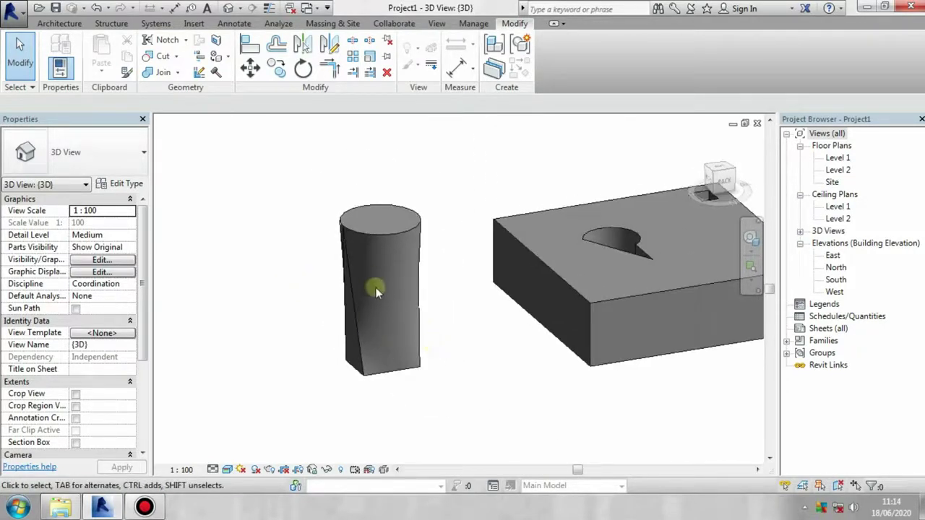
# - Edit the column in place and enlarge the blend's top ellipse to 110 cm
pyautogui.click(386, 229)
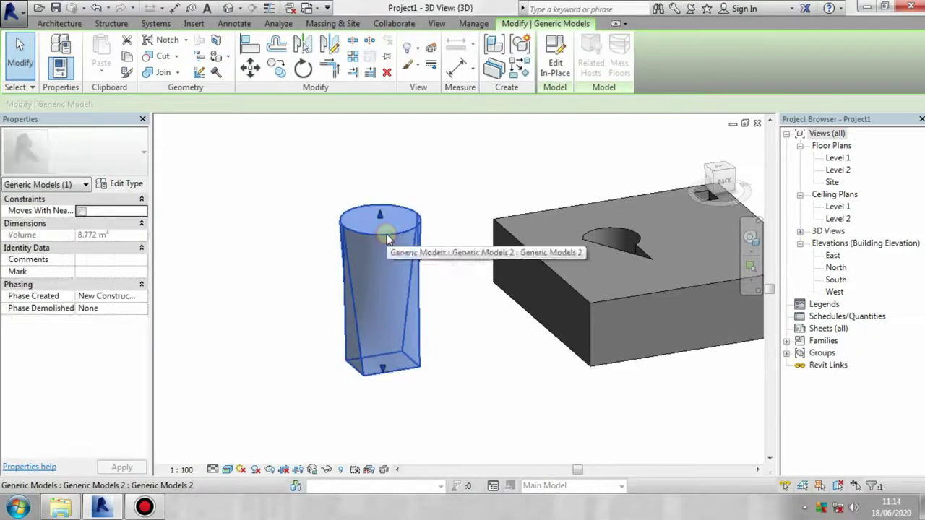
pyautogui.click(554, 72)
pyautogui.click(376, 239)
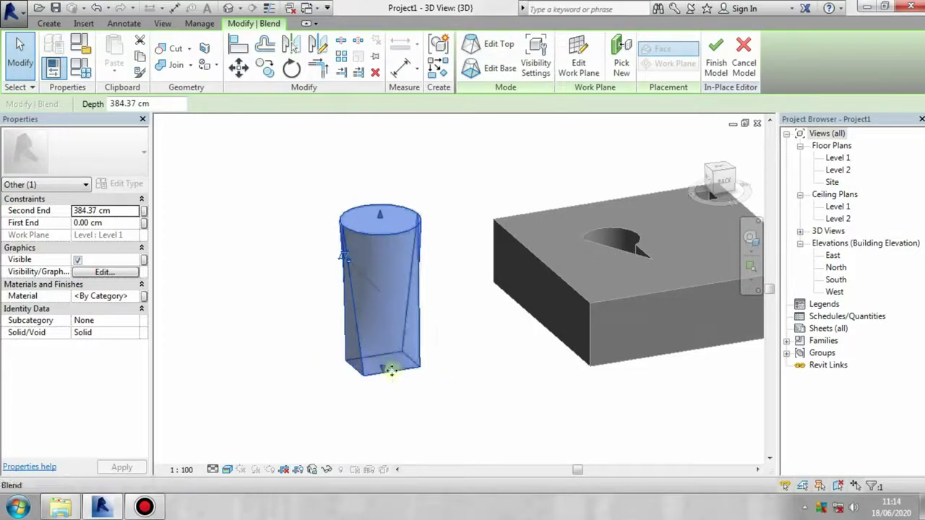
pyautogui.click(488, 45)
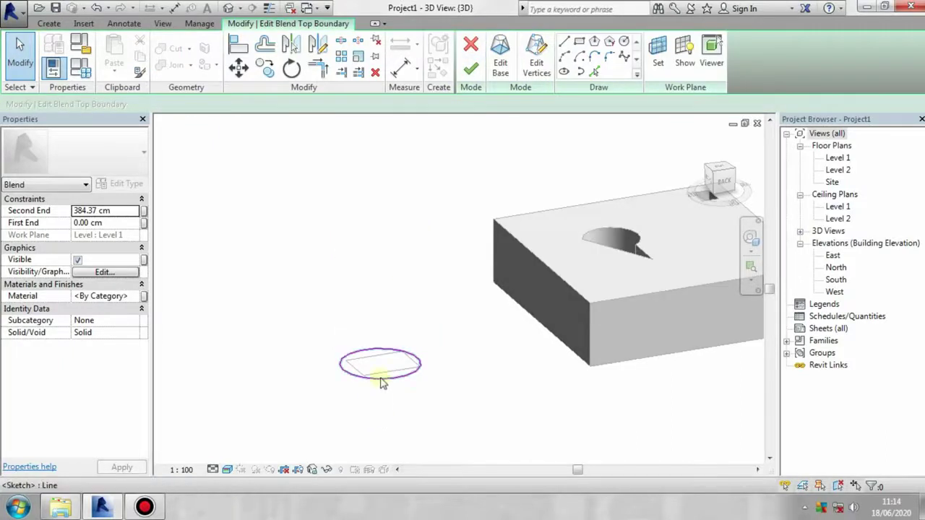
pyautogui.click(382, 381)
pyautogui.keyDown('shift'); pyautogui.moveTo(437, 361); pyautogui.dragTo(412, 365, button='middle'); pyautogui.keyUp('shift')
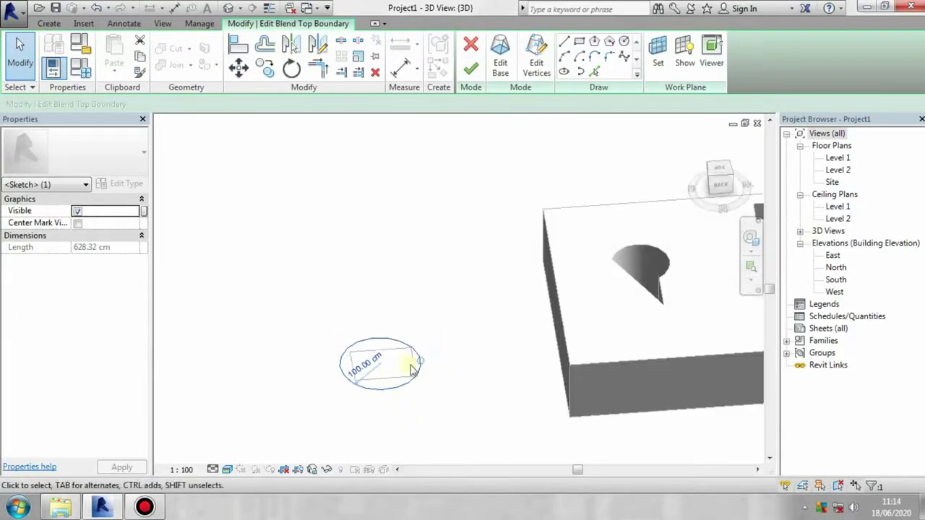
pyautogui.moveTo(420, 365); pyautogui.dragTo(426, 366)
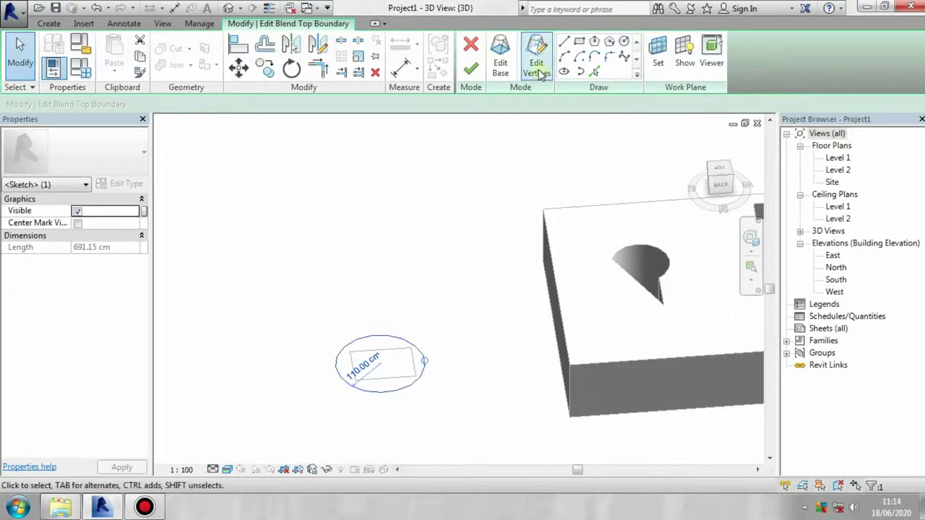
# - Twist the blend's vertex connections left, then finish the top edit and the in-place model
pyautogui.click(536, 69)
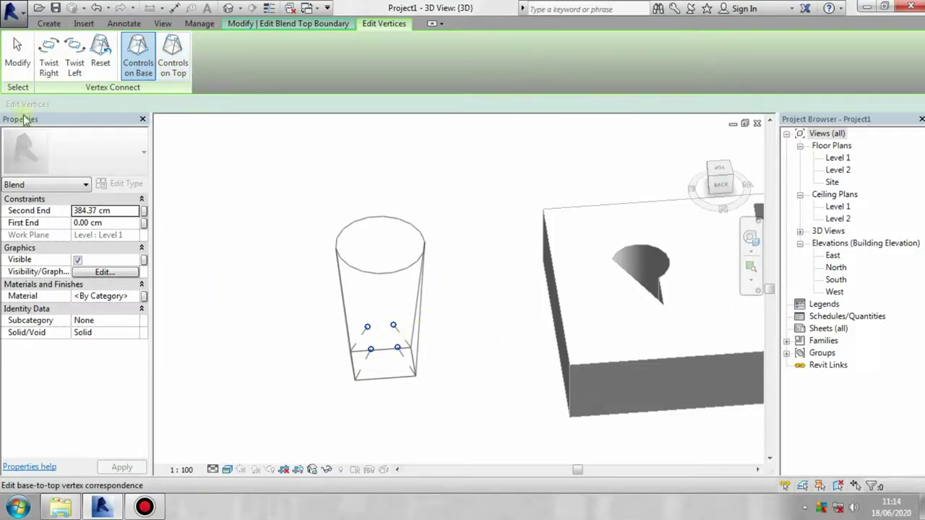
pyautogui.click(74, 65)
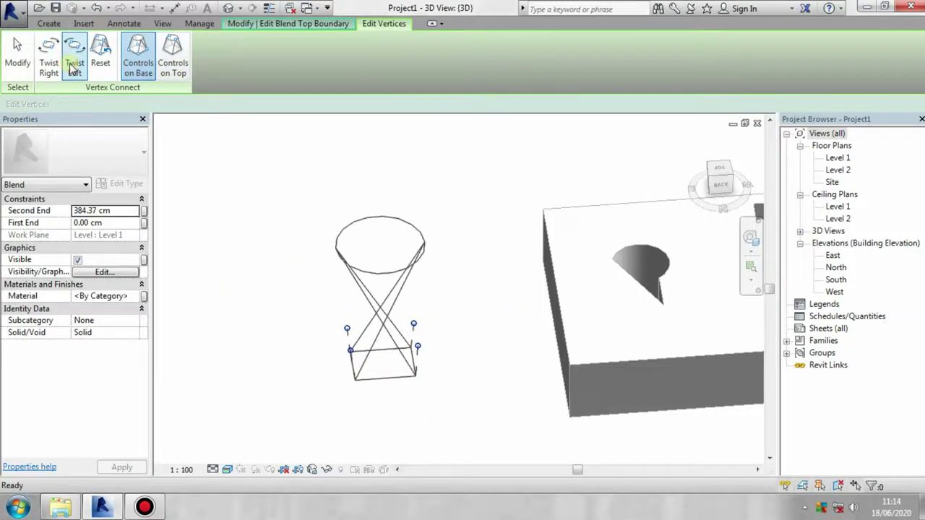
pyautogui.click(17, 54)
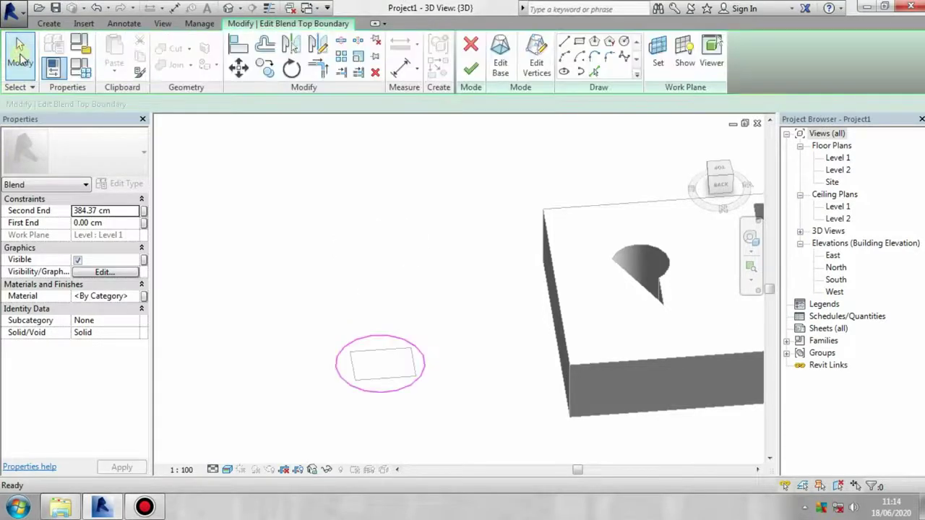
pyautogui.click(473, 71)
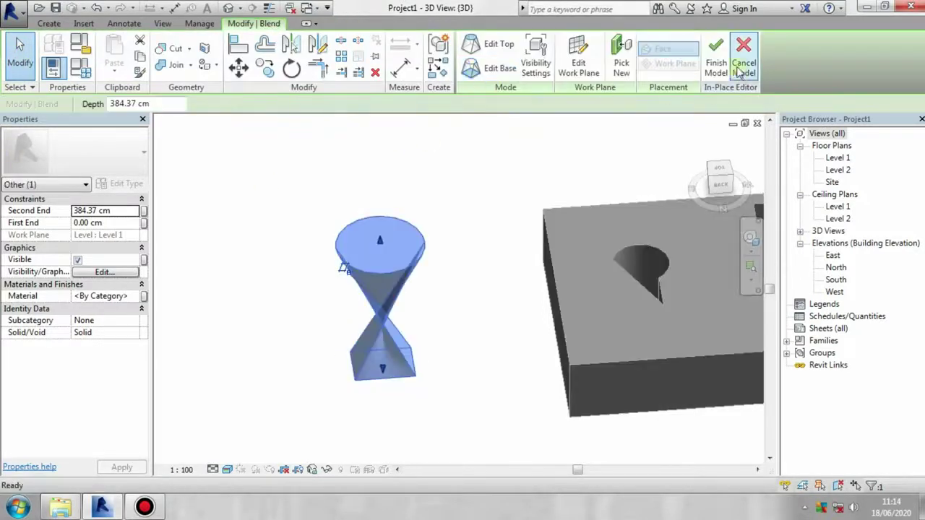
pyautogui.click(712, 68)
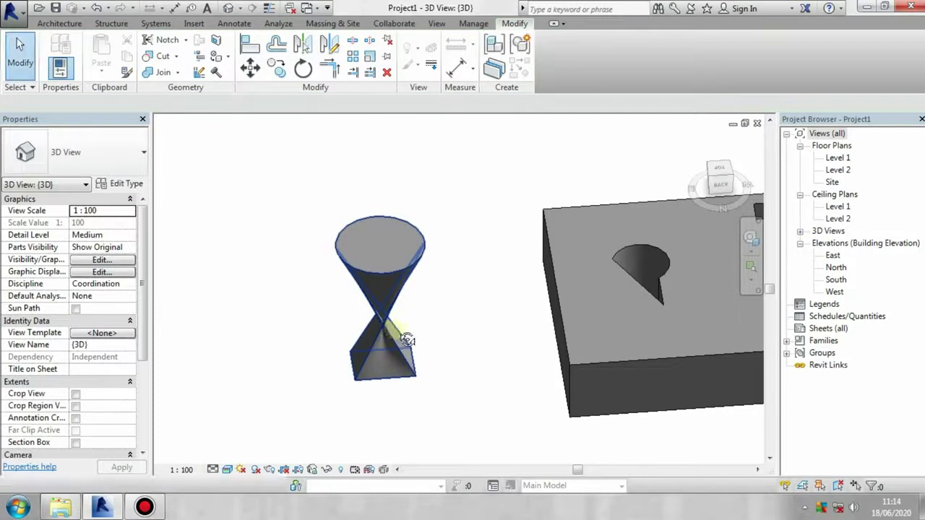
# - Orbit the 3D view to see the slab and hourglass from another side
pyautogui.moveTo(419, 355)
pyautogui.keyDown('shift'); pyautogui.mouseDown(button='middle')
pyautogui.moveTo(466, 326)
pyautogui.moveTo(671, 363)
pyautogui.moveTo(241, 405)
pyautogui.moveTo(367, 397)
pyautogui.moveTo(397, 373)
pyautogui.moveTo(533, 355)
pyautogui.moveTo(382, 340)
pyautogui.moveTo(553, 361)
pyautogui.moveTo(388, 376)
pyautogui.moveTo(406, 367)
pyautogui.moveTo(376, 169)
pyautogui.moveTo(386, 202)
pyautogui.moveTo(388, 324)
pyautogui.moveTo(364, 391)
pyautogui.moveTo(427, 397)
pyautogui.mouseUp(button='middle'); pyautogui.keyUp('shift')
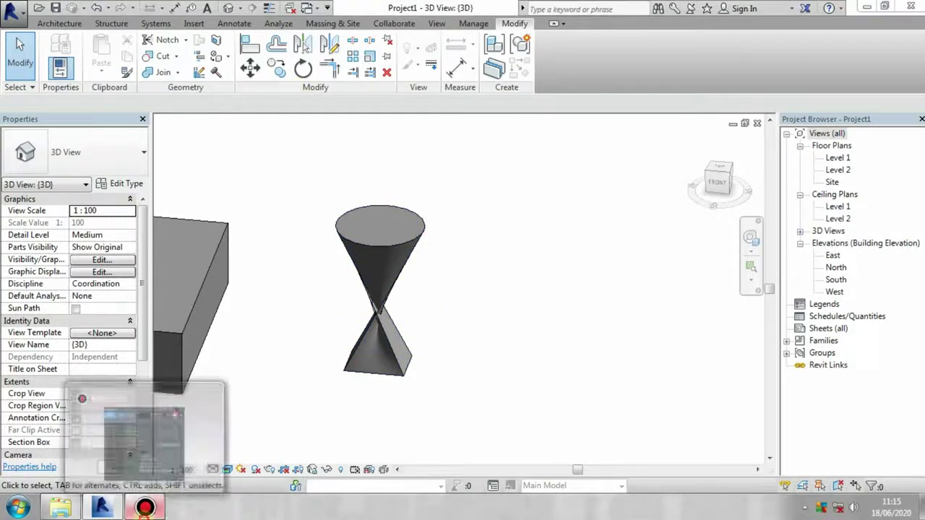
pyautogui.click(145, 508)
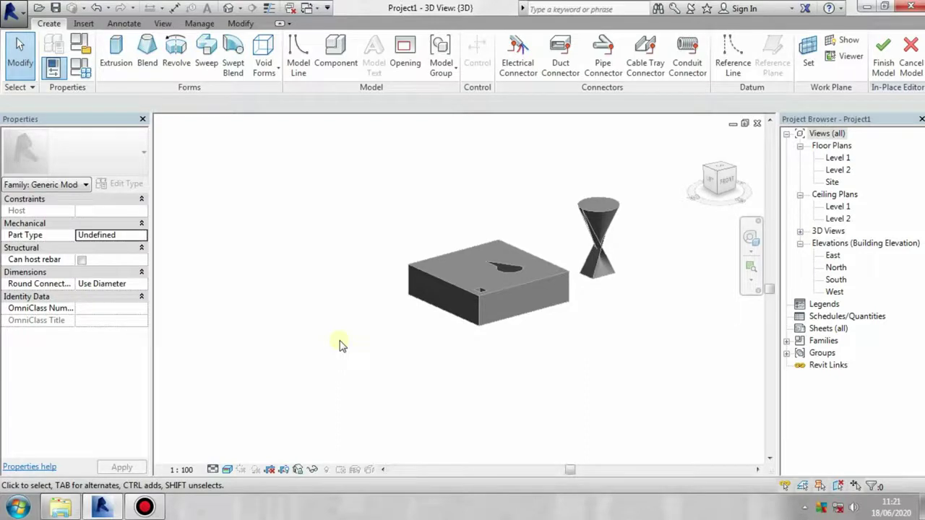
# - In Top view, start a Revolve and draw a vertical axis line about 630 cm long
pyautogui.moveTo(719, 181)
pyautogui.click(723, 171)
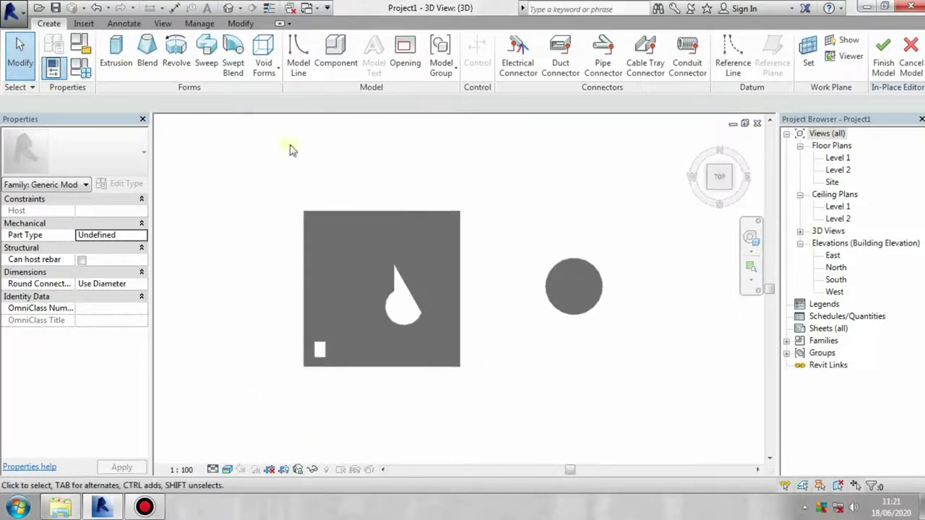
pyautogui.click(181, 60)
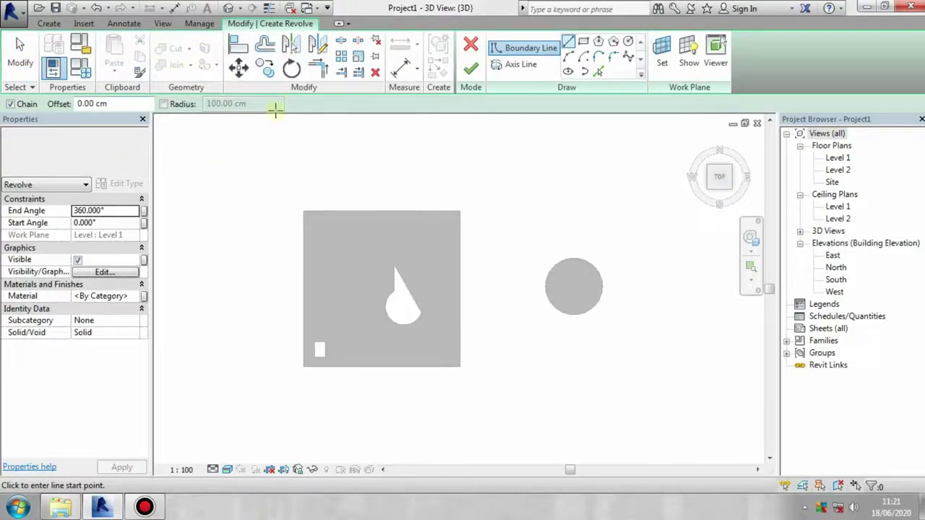
pyautogui.moveTo(269, 117); pyautogui.dragTo(342, 161, button='middle')
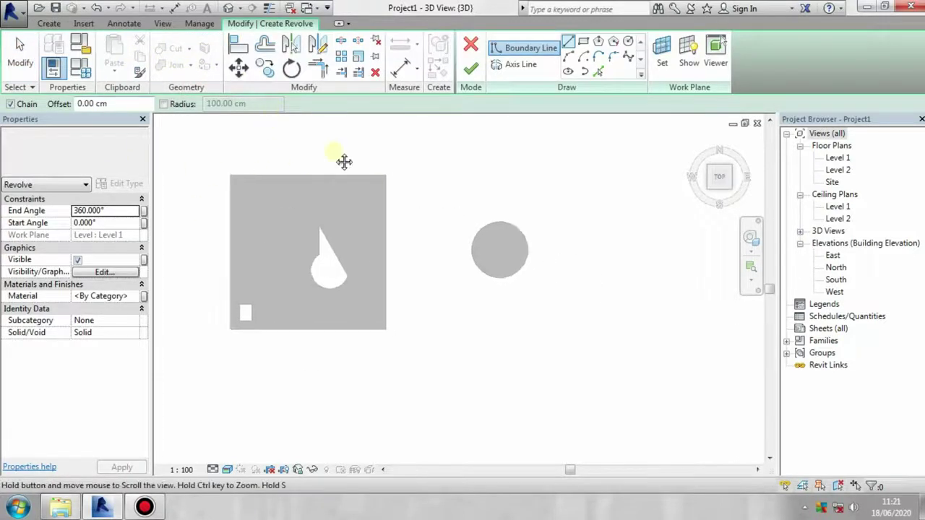
pyautogui.click(519, 66)
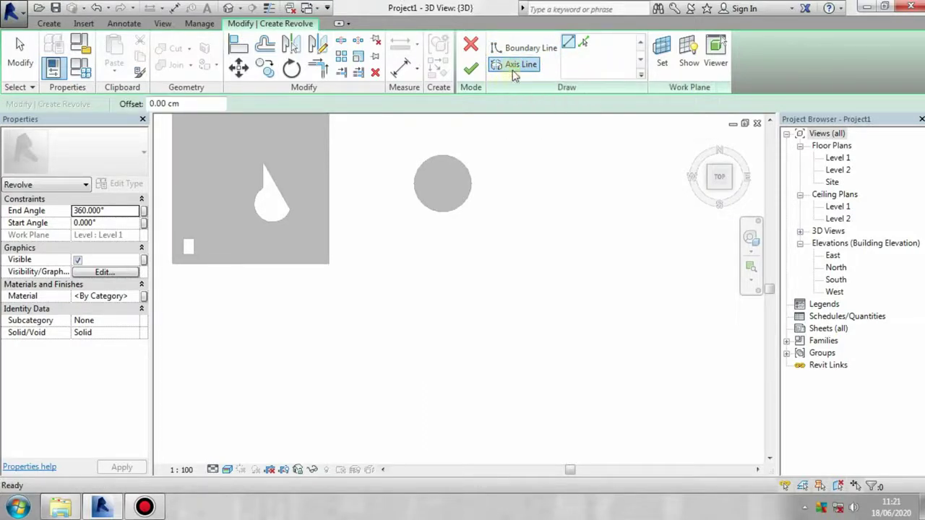
pyautogui.moveTo(513, 163); pyautogui.dragTo(518, 235, button='middle')
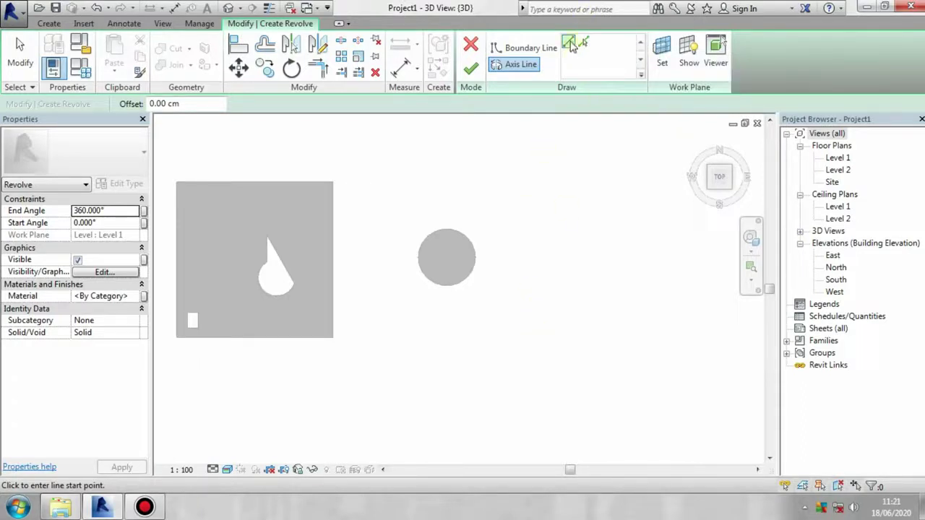
pyautogui.click(541, 333)
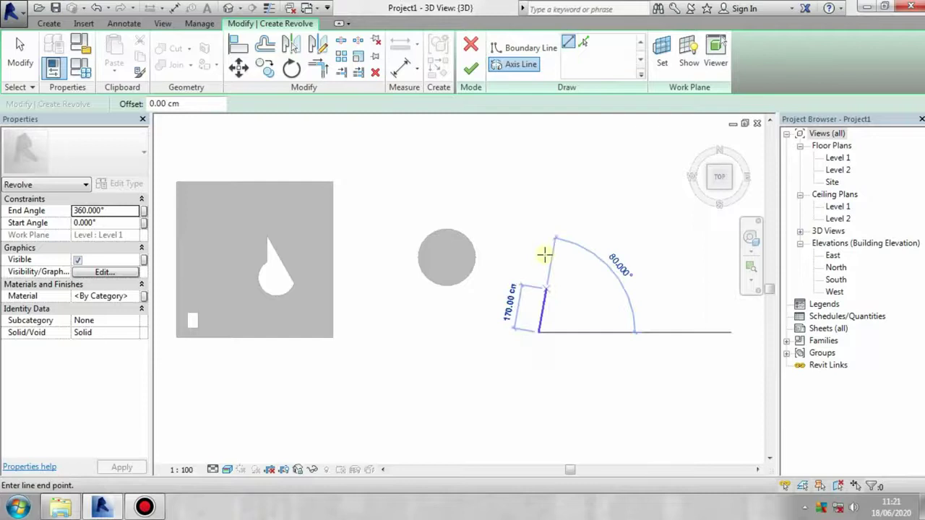
pyautogui.click(539, 169)
pyautogui.moveTo(394, 363); pyautogui.dragTo(384, 392, button='middle')
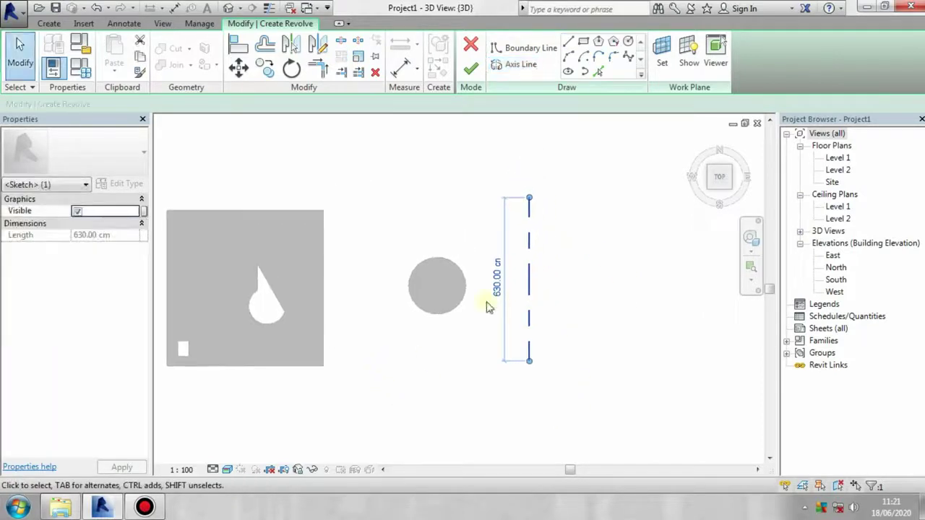
# - Sketch a closed wavy profile of arcs running from the axis top to its bottom
pyautogui.click(522, 52)
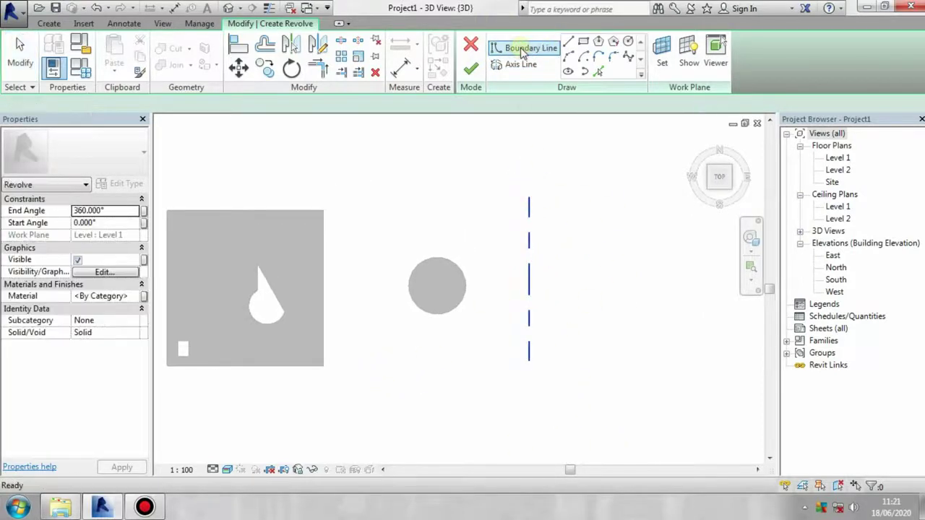
pyautogui.click(569, 57)
pyautogui.click(541, 196)
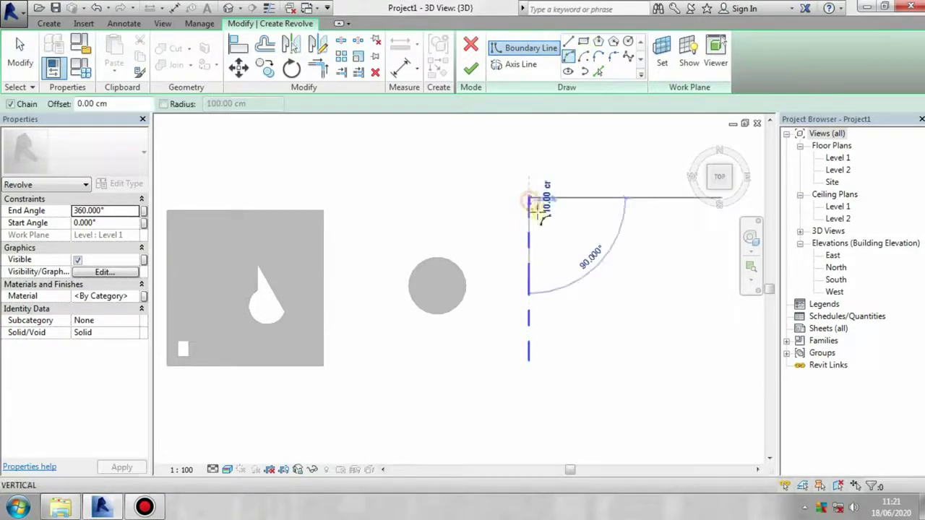
pyautogui.click(557, 263)
pyautogui.click(555, 235)
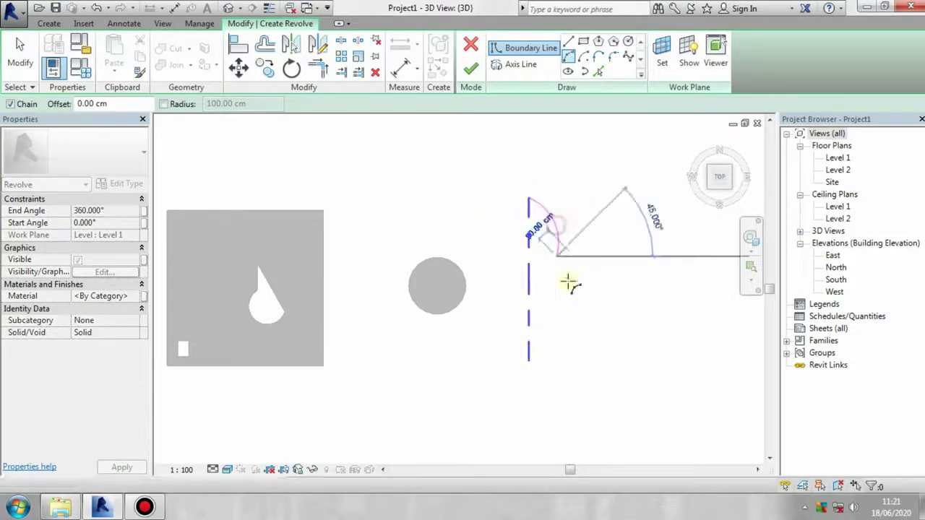
pyautogui.click(562, 320)
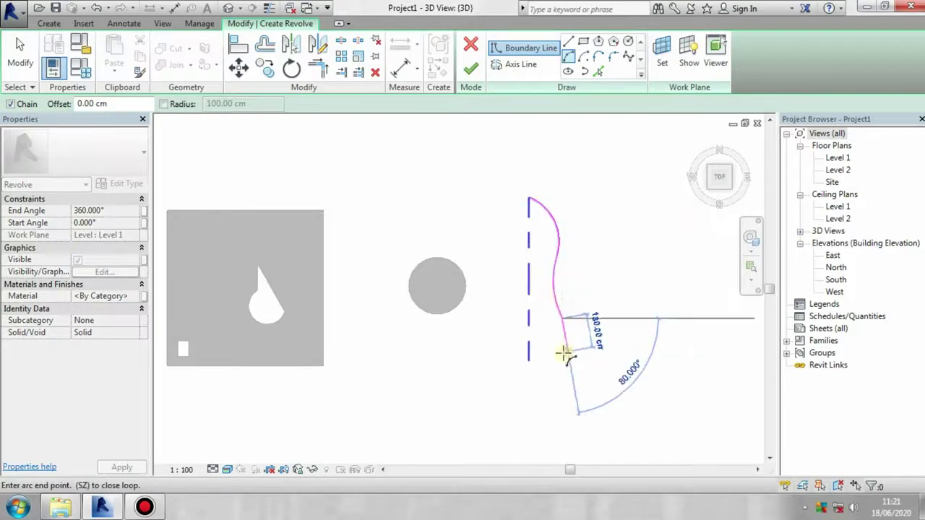
pyautogui.click(568, 351)
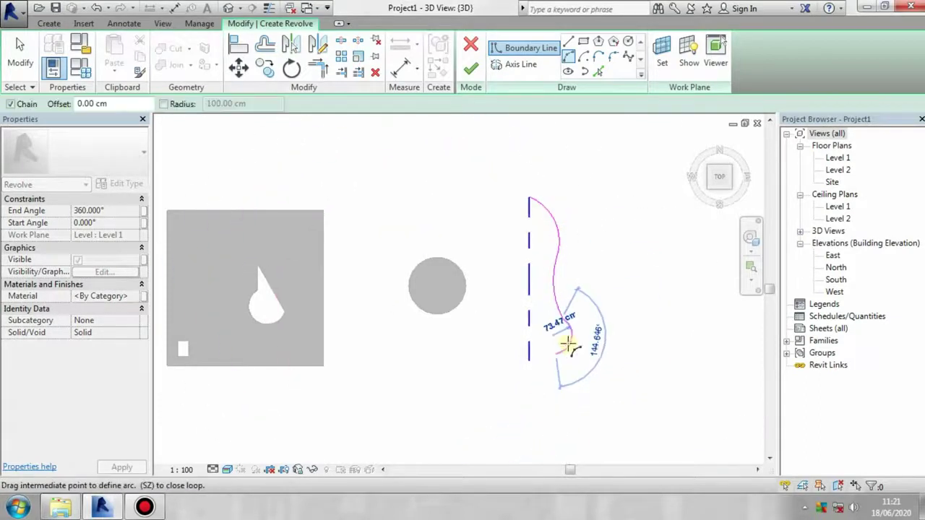
pyautogui.click(531, 359)
pyautogui.click(550, 355)
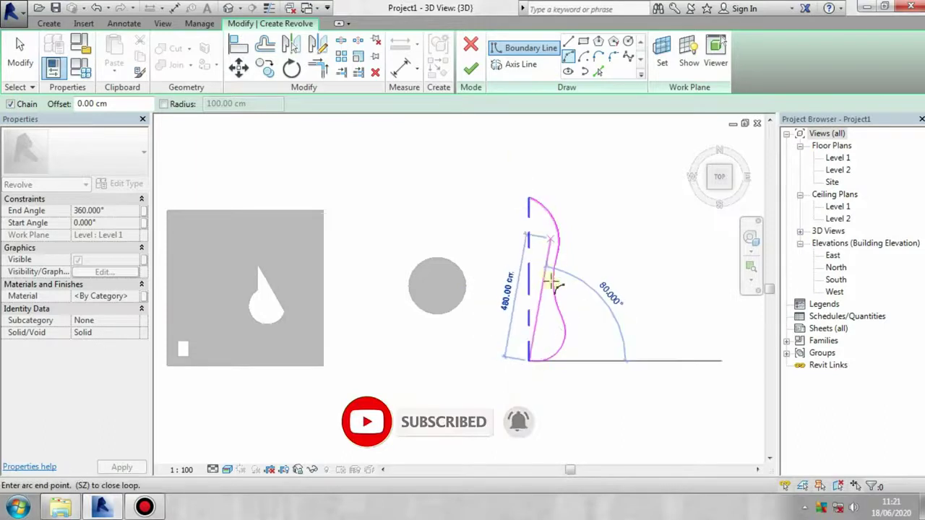
pyautogui.click(536, 362)
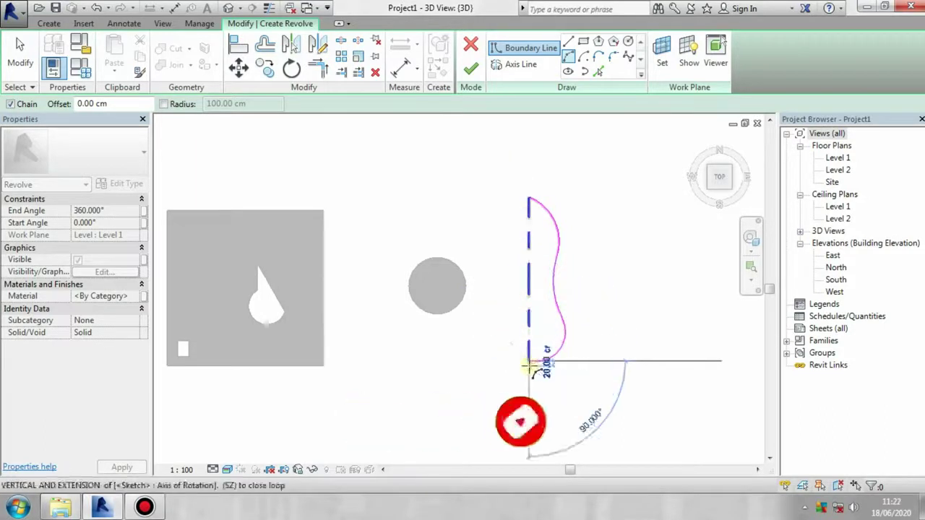
# - Turn the profile into a full 360° revolved solid and finish the in-place model
pyautogui.click(569, 41)
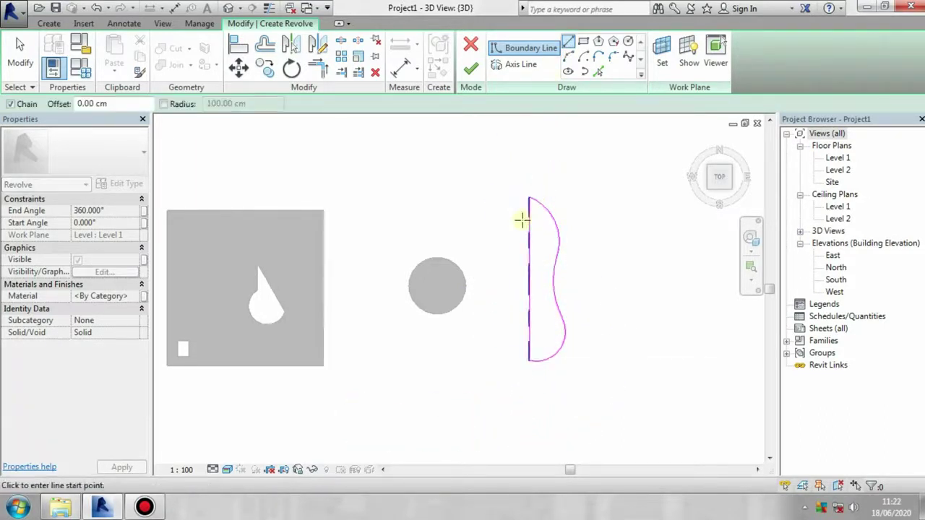
pyautogui.click(471, 70)
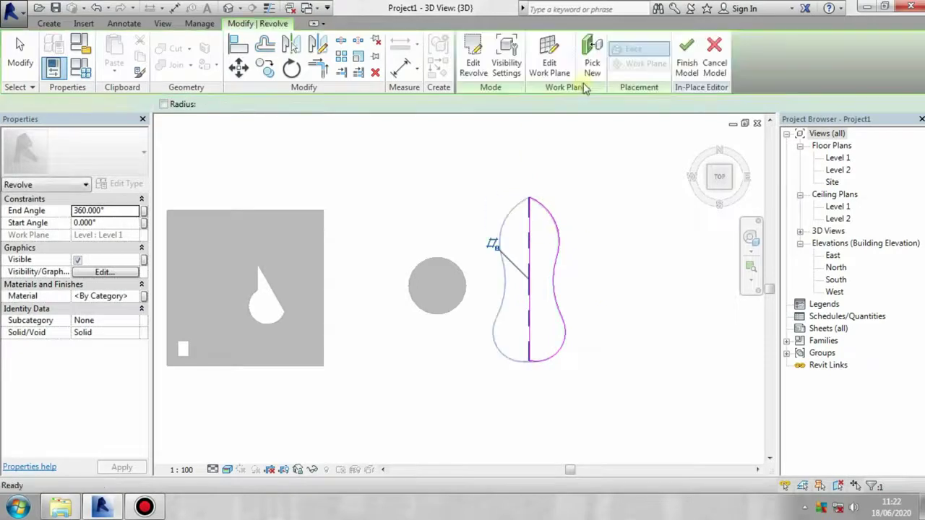
pyautogui.click(686, 51)
# - Orbit around the three models and select the peanut-shaped generic model
pyautogui.moveTo(603, 332)
pyautogui.keyDown('shift'); pyautogui.mouseDown(button='middle')
pyautogui.moveTo(588, 326)
pyautogui.moveTo(573, 165)
pyautogui.moveTo(568, 253)
pyautogui.moveTo(561, 246)
pyautogui.moveTo(589, 321)
pyautogui.moveTo(553, 440)
pyautogui.mouseUp(button='middle'); pyautogui.keyUp('shift')
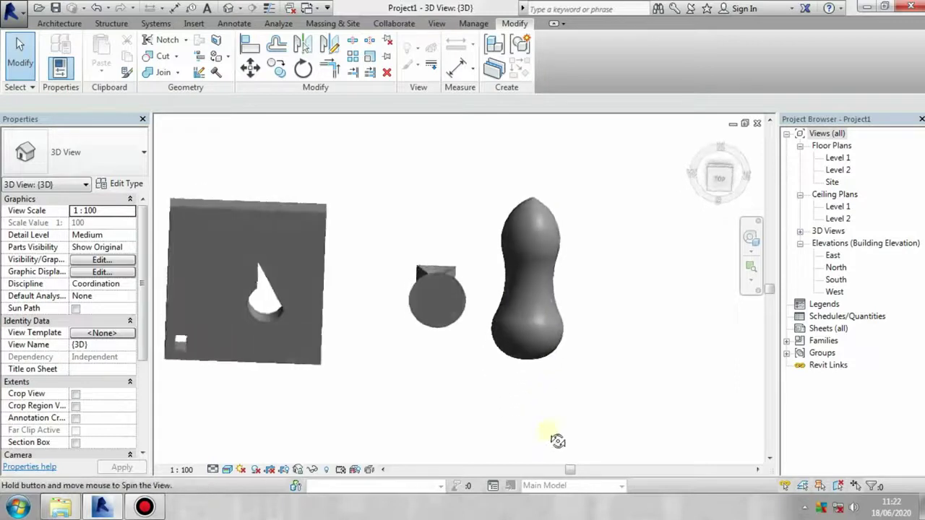
pyautogui.moveTo(483, 256)
pyautogui.keyDown('shift'); pyautogui.mouseDown(button='middle')
pyautogui.moveTo(530, 289)
pyautogui.moveTo(419, 270)
pyautogui.moveTo(450, 417)
pyautogui.moveTo(470, 344)
pyautogui.moveTo(422, 333)
pyautogui.moveTo(268, 429)
pyautogui.moveTo(501, 324)
pyautogui.moveTo(344, 407)
pyautogui.moveTo(415, 342)
pyautogui.moveTo(364, 425)
pyautogui.mouseUp(button='middle'); pyautogui.keyUp('shift')
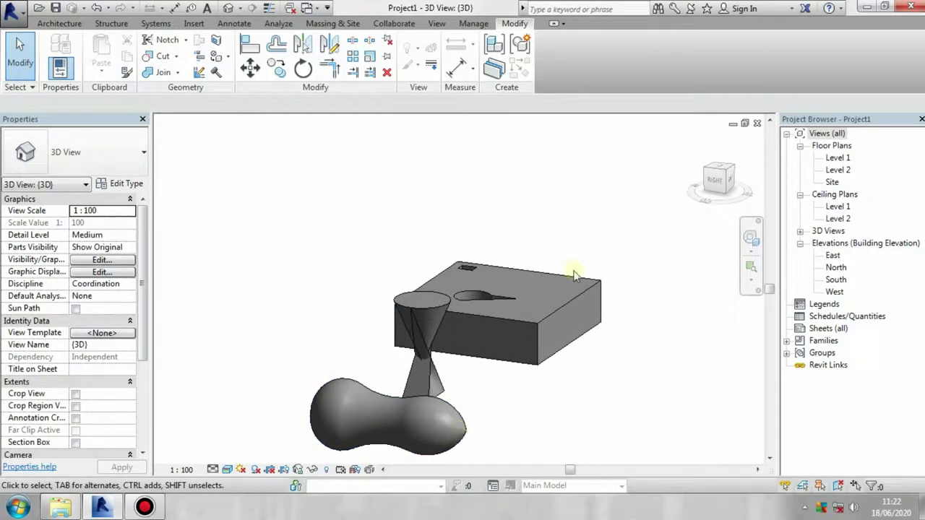
pyautogui.click(455, 417)
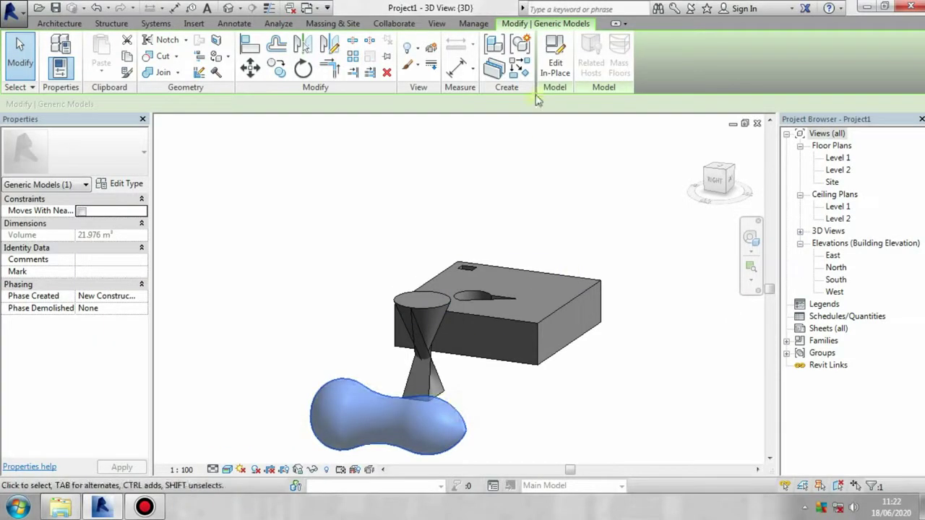
# - Open the peanut's revolve sketch via Edit In-Place and orbit until the profile stands upright
pyautogui.click(557, 65)
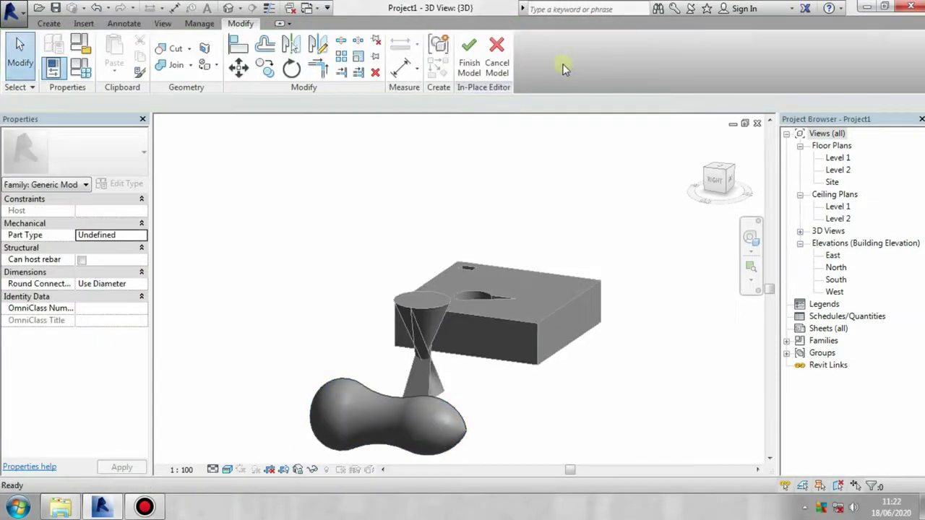
pyautogui.click(416, 390)
pyautogui.click(477, 70)
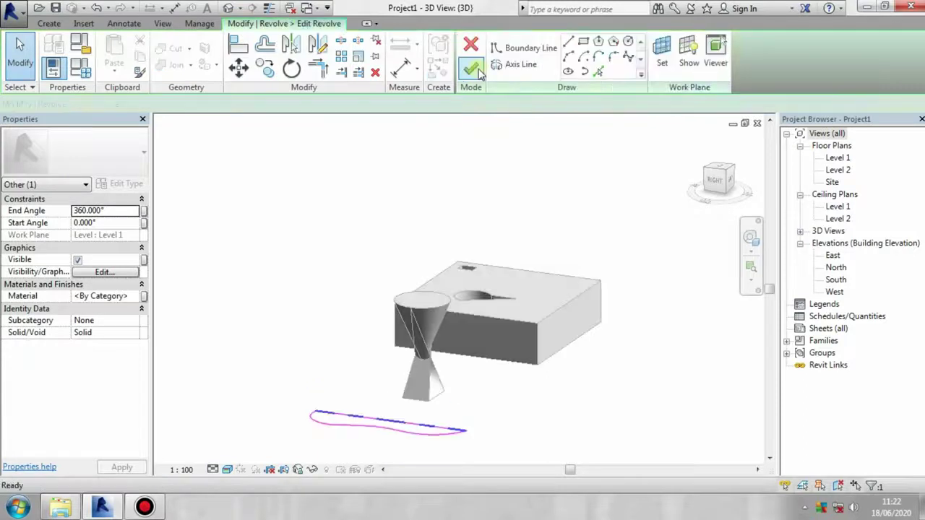
pyautogui.click(722, 168)
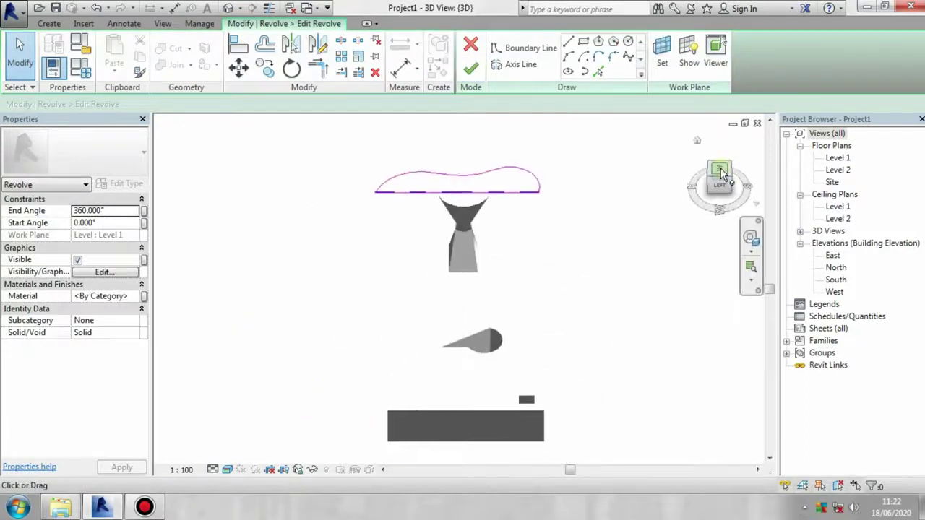
pyautogui.keyDown('shift'); pyautogui.moveTo(507, 230); pyautogui.dragTo(443, 329, button='middle'); pyautogui.keyUp('shift')
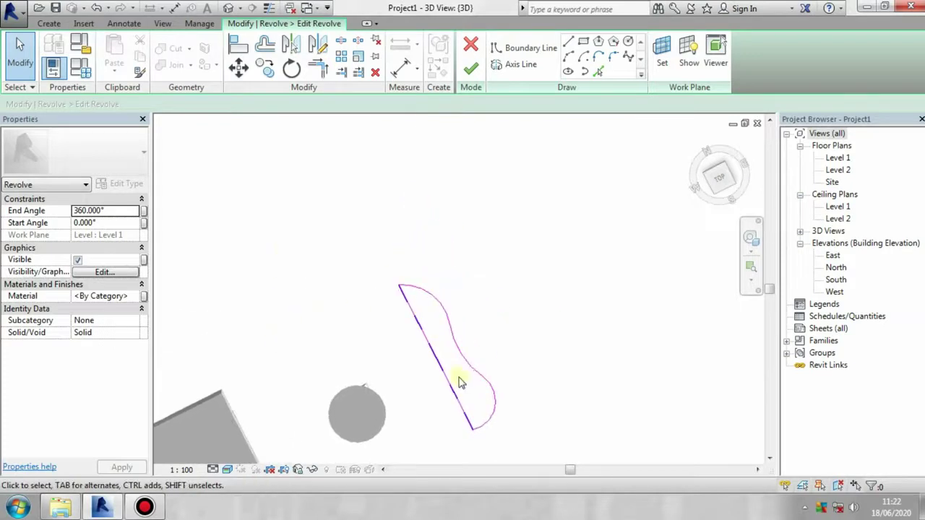
pyautogui.moveTo(460, 383)
pyautogui.keyDown('shift'); pyautogui.mouseDown(button='middle')
pyautogui.moveTo(562, 256)
pyautogui.moveTo(491, 306)
pyautogui.moveTo(471, 391)
pyautogui.mouseUp(button='middle'); pyautogui.keyUp('shift')
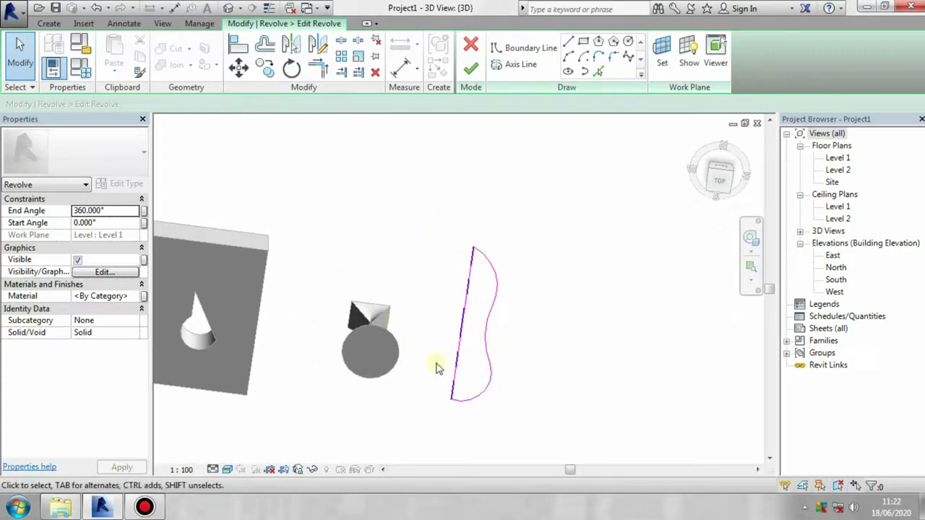
# - Adjust the profile and axis lines so the profile sits just off the axis, then finish both edits
pyautogui.moveTo(510, 250); pyautogui.dragTo(498, 360)
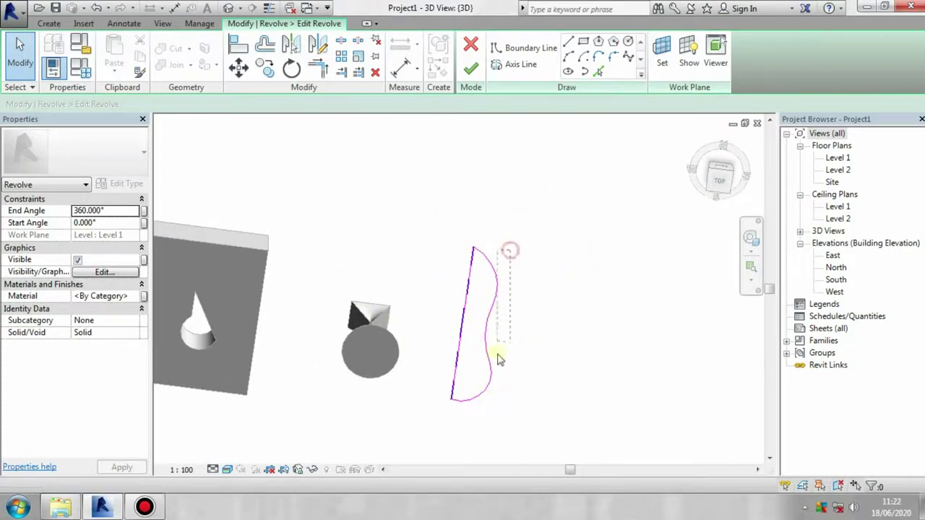
pyautogui.moveTo(484, 392); pyautogui.dragTo(516, 400)
pyautogui.keyDown('shift'); pyautogui.moveTo(516, 400); pyautogui.dragTo(522, 366, button='middle'); pyautogui.keyUp('shift')
pyautogui.moveTo(512, 305)
pyautogui.mouseDown()
pyautogui.moveTo(490, 409)
pyautogui.moveTo(477, 424)
pyautogui.mouseUp()
pyautogui.keyDown('ctrl'); pyautogui.click(463, 383); pyautogui.keyUp('ctrl')
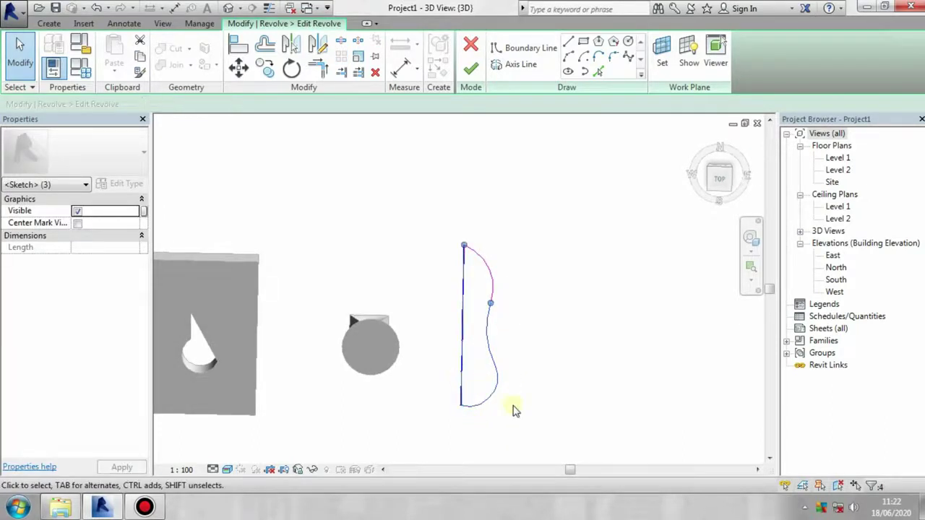
pyautogui.click(522, 320)
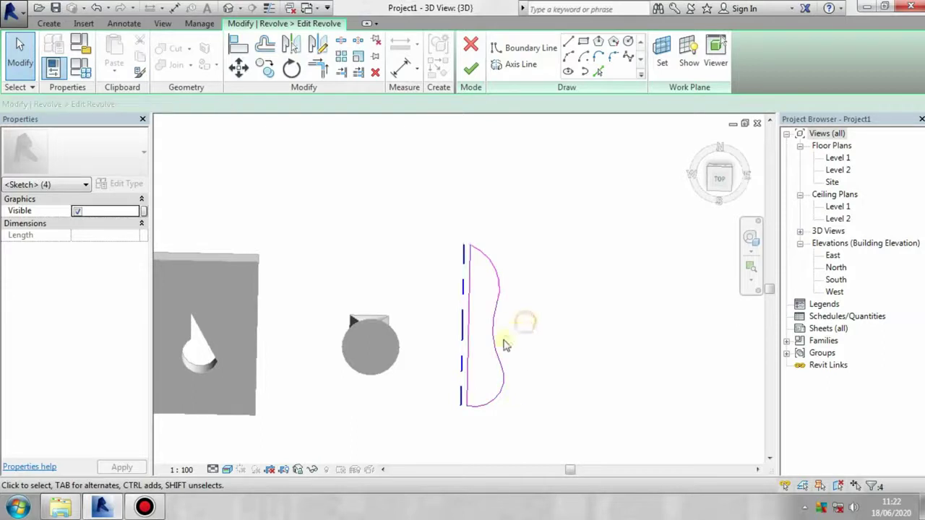
pyautogui.click(471, 72)
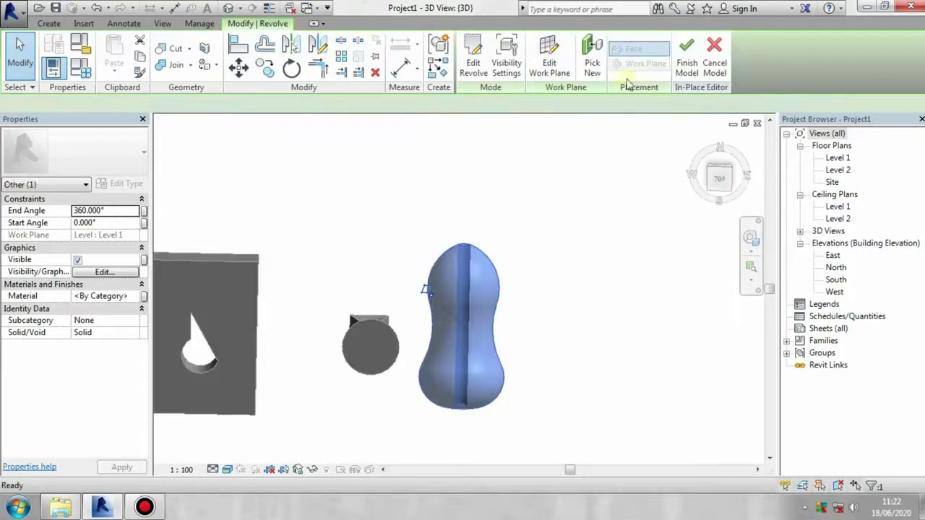
pyautogui.click(685, 56)
pyautogui.moveTo(483, 341)
pyautogui.keyDown('shift'); pyautogui.mouseDown(button='middle')
pyautogui.moveTo(479, 145)
pyautogui.moveTo(463, 337)
pyautogui.mouseUp(button='middle'); pyautogui.keyUp('shift')
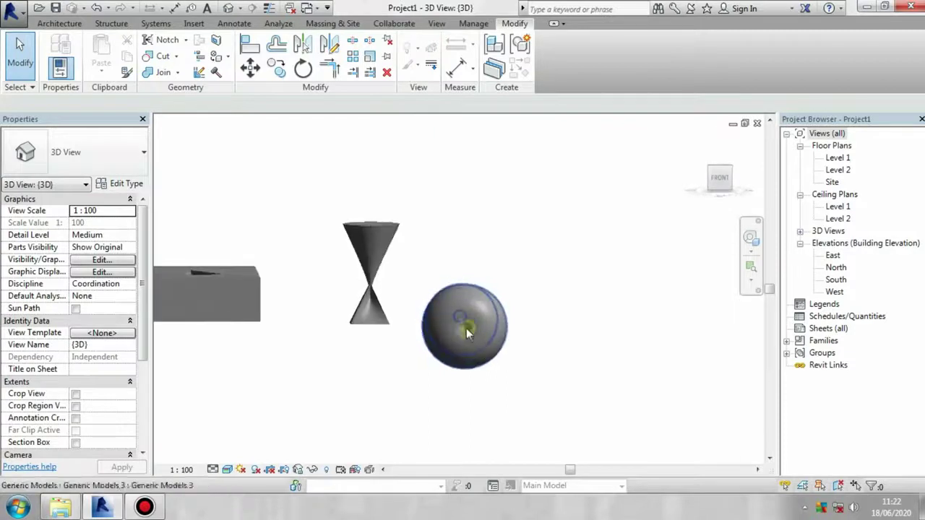
pyautogui.scroll(2, 466, 326)
pyautogui.scroll(3, 463, 326)
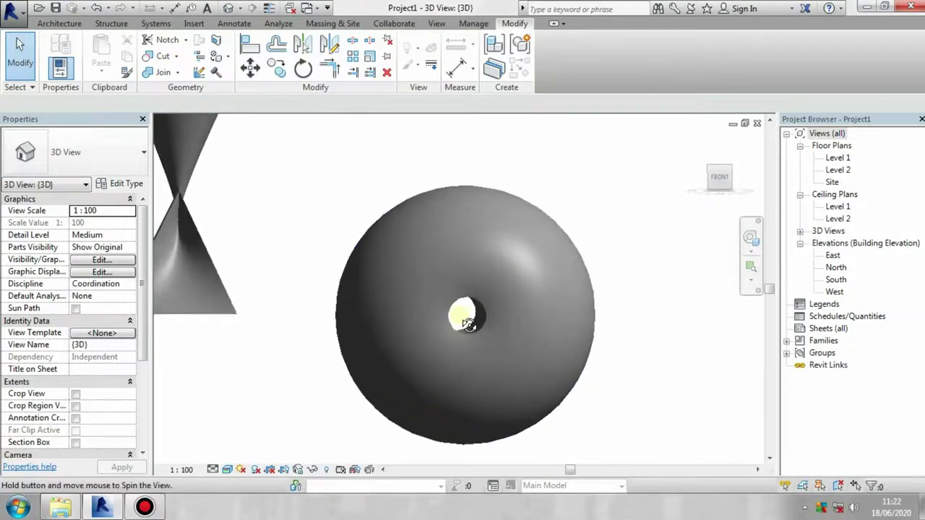
pyautogui.scroll(2, 496, 347)
pyautogui.scroll(-3, 496, 347)
pyautogui.scroll(-2, 551, 329)
pyautogui.moveTo(550, 330)
pyautogui.keyDown('shift'); pyautogui.mouseDown(button='middle')
pyautogui.moveTo(489, 383)
pyautogui.moveTo(355, 436)
pyautogui.moveTo(380, 345)
pyautogui.mouseUp(button='middle'); pyautogui.keyUp('shift')
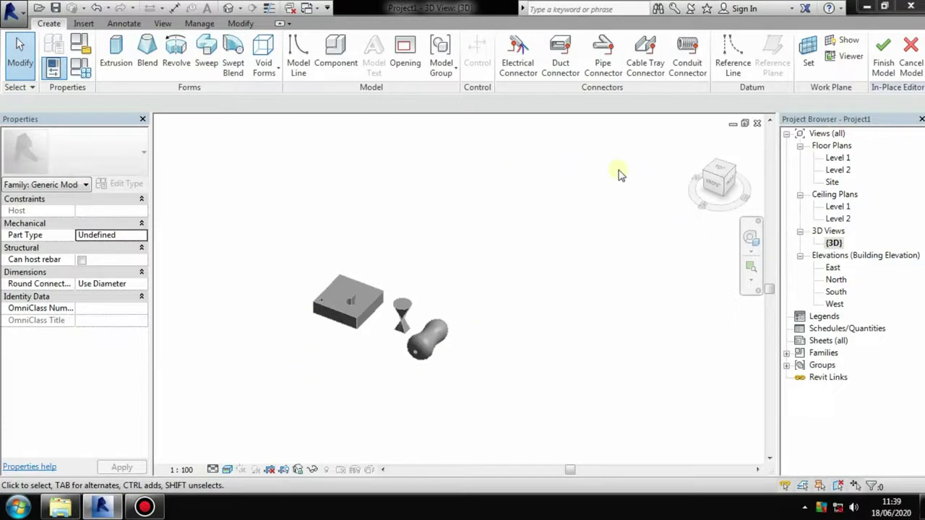
# - Start a Sweep with Sketch Path and pan a top-down view to clear drawing space
pyautogui.click(205, 65)
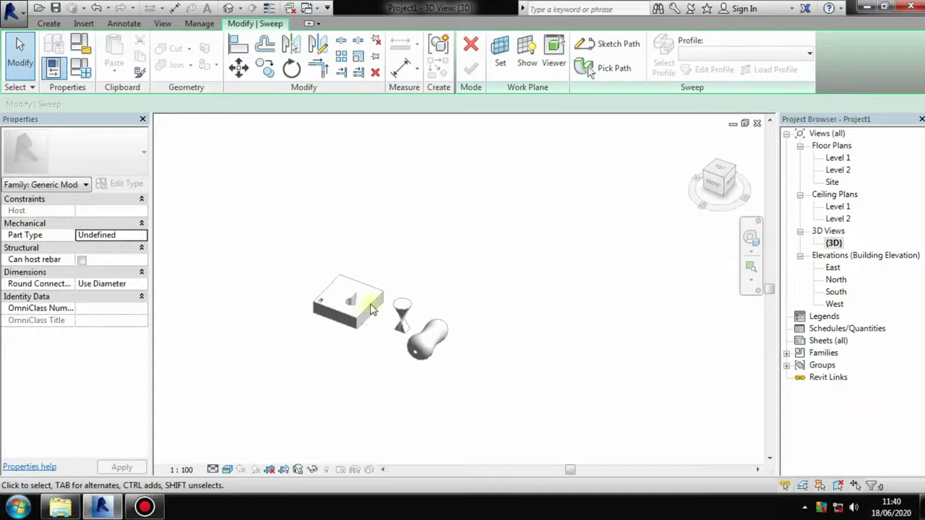
pyautogui.scroll(4, 376, 296)
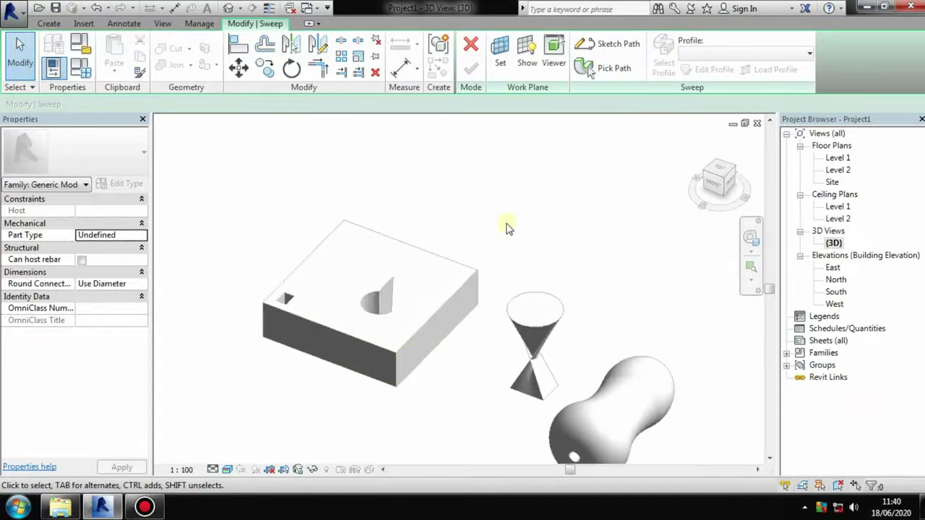
pyautogui.moveTo(549, 214); pyautogui.dragTo(380, 148, button='middle')
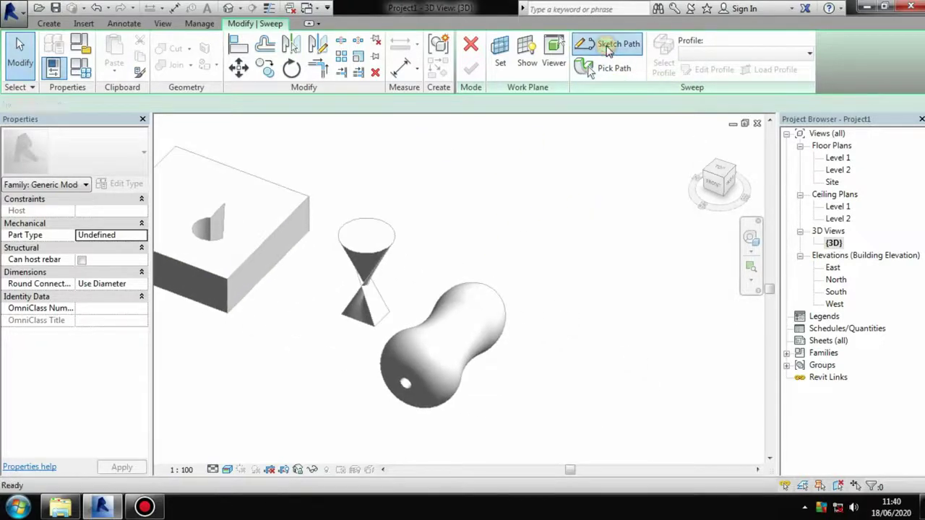
pyautogui.click(610, 44)
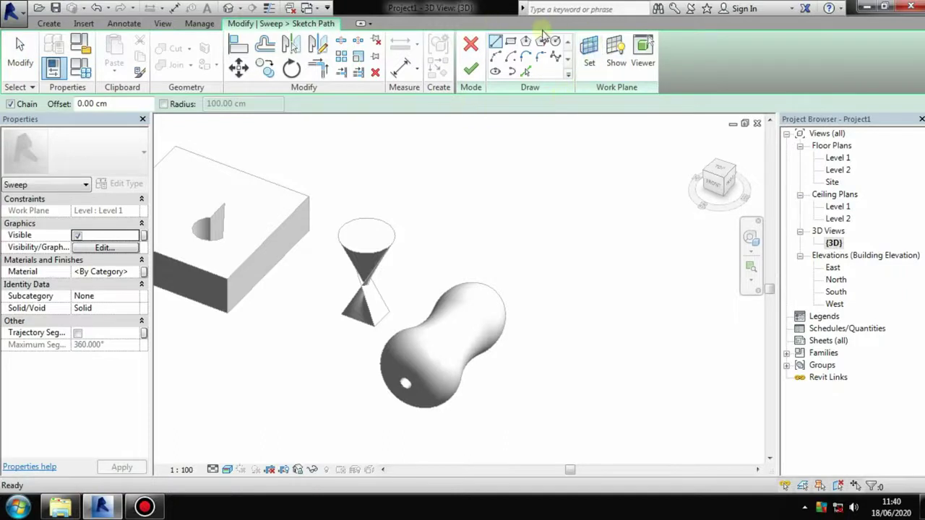
pyautogui.click(714, 171)
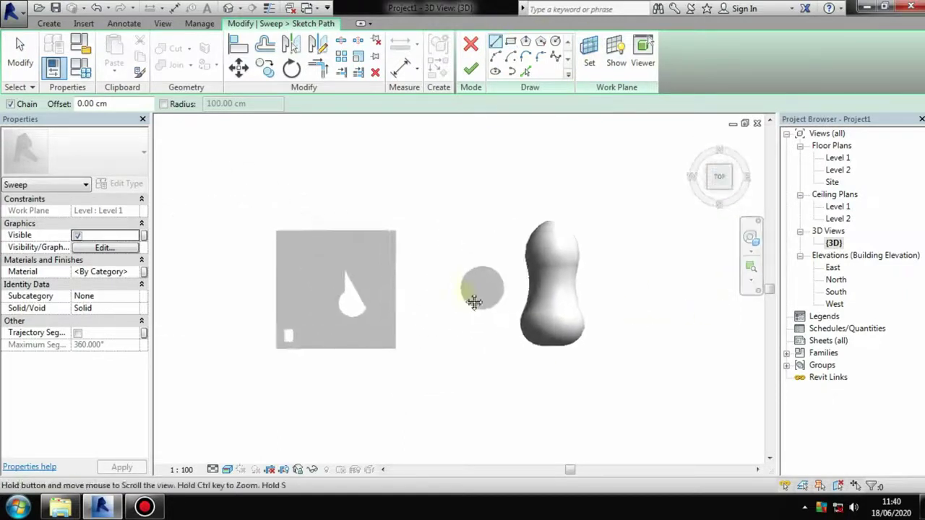
pyautogui.moveTo(472, 301); pyautogui.dragTo(273, 247, button='middle')
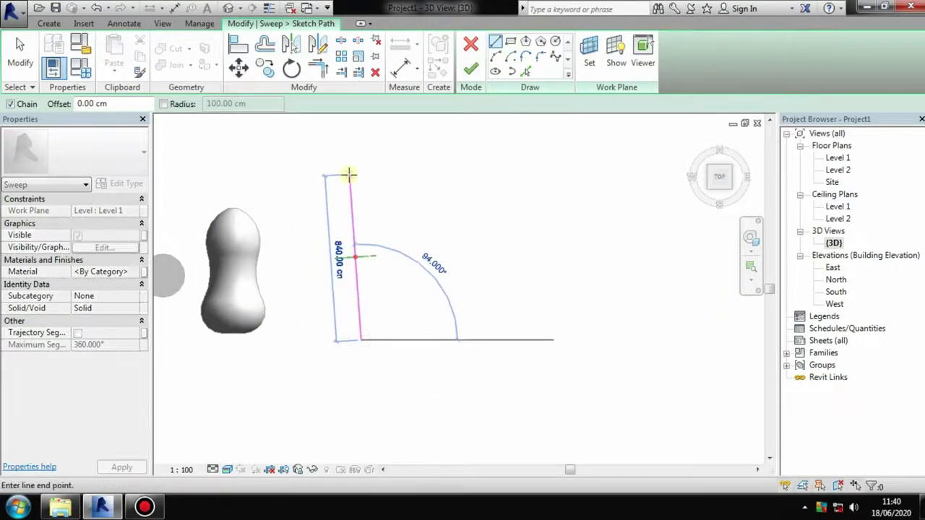
# - Draw the path as a vertical line joined to an arc and finish the path sketch
pyautogui.click(362, 168)
pyautogui.click(495, 55)
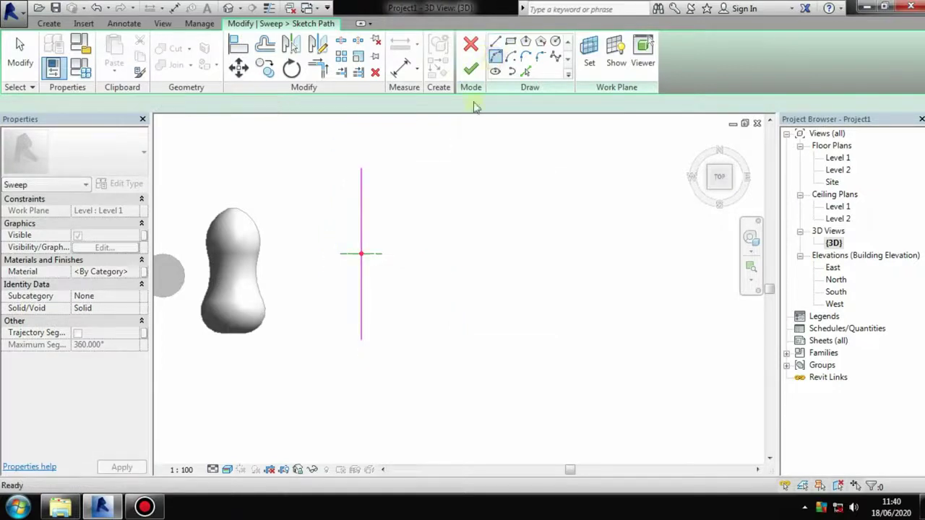
pyautogui.click(576, 291)
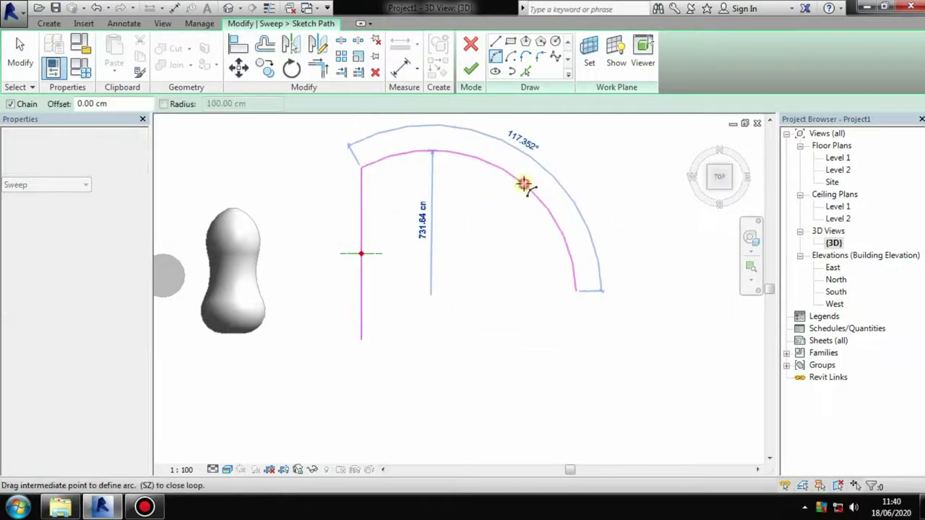
pyautogui.click(531, 190)
pyautogui.click(470, 67)
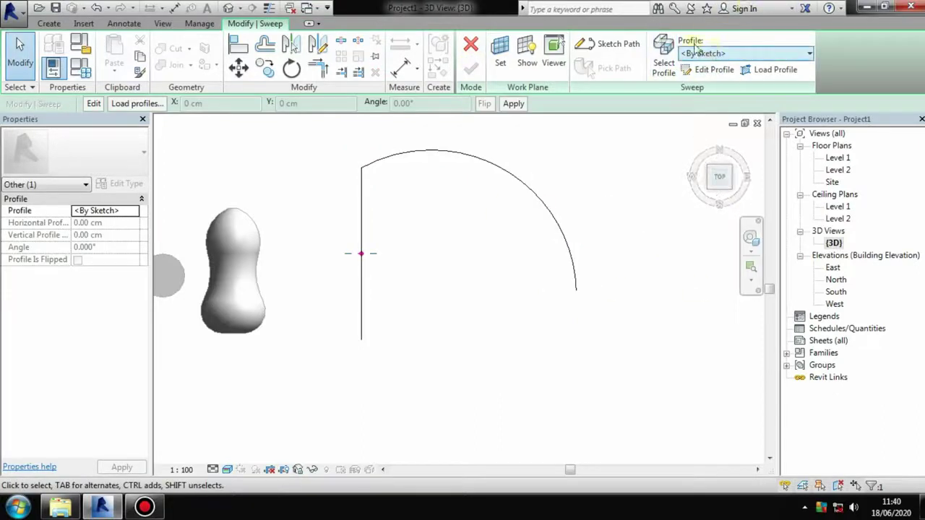
pyautogui.click(708, 54)
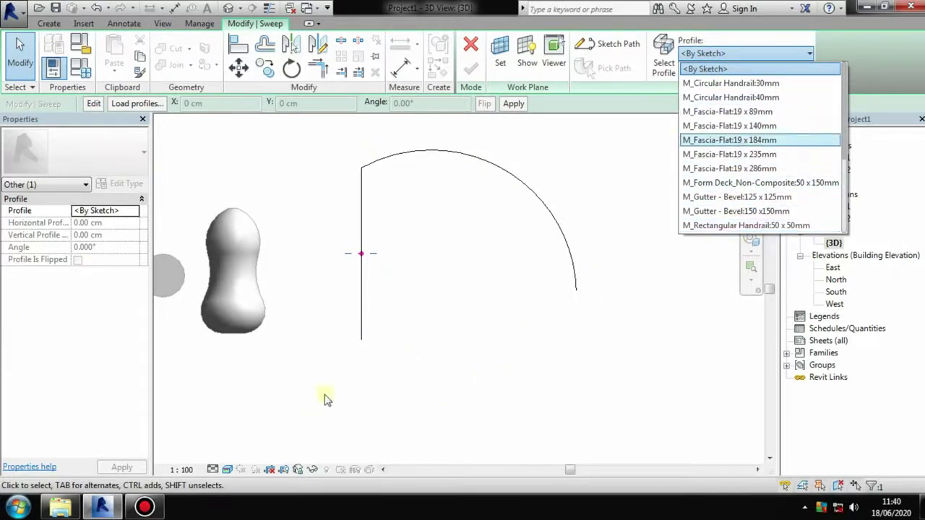
pyautogui.click(752, 60)
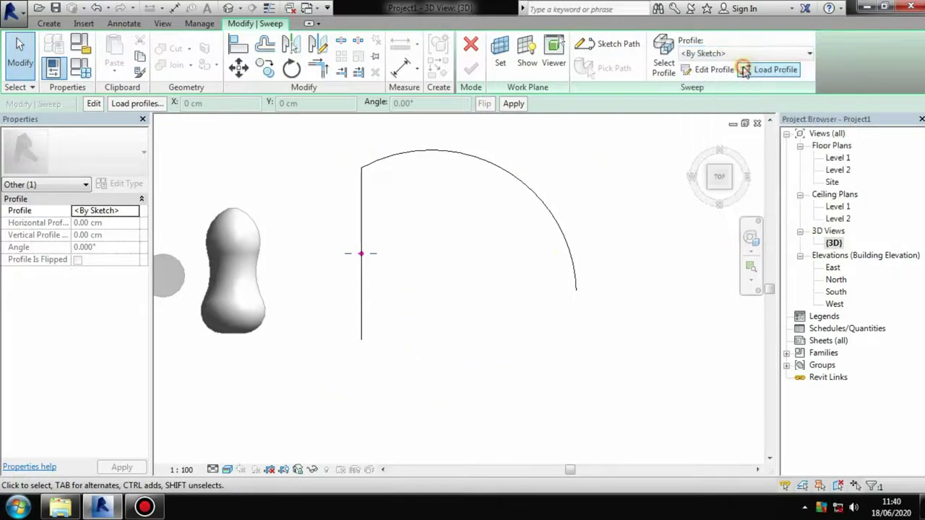
pyautogui.click(701, 53)
pyautogui.scroll(1, 700, 76)
pyautogui.click(701, 67)
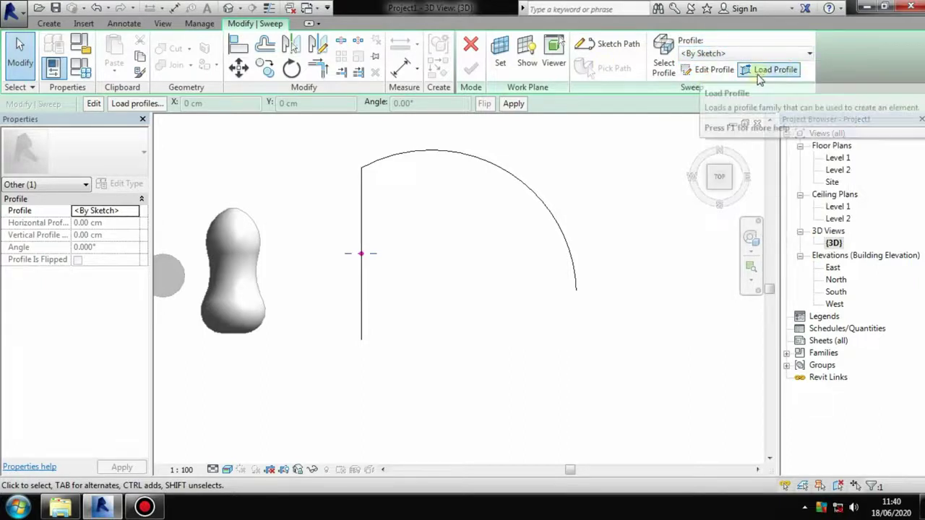
pyautogui.click(788, 77)
pyautogui.click(737, 134)
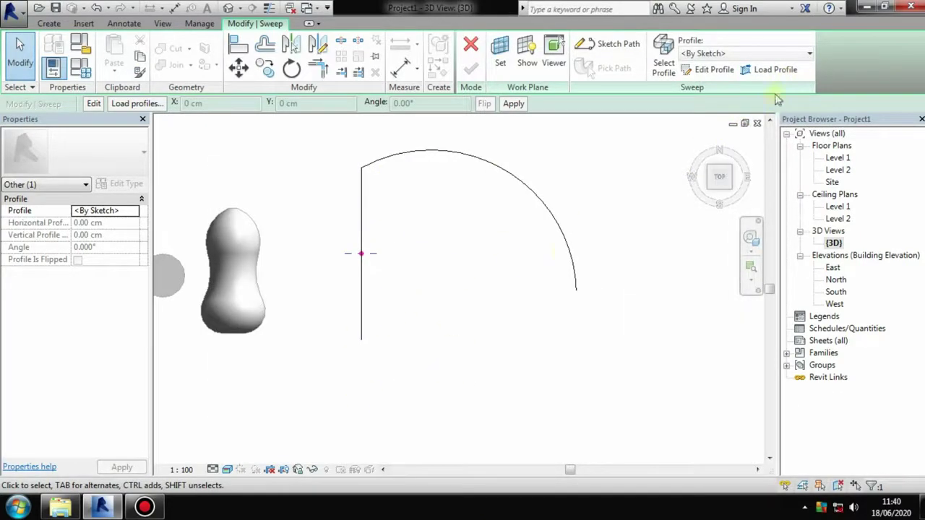
pyautogui.click(789, 75)
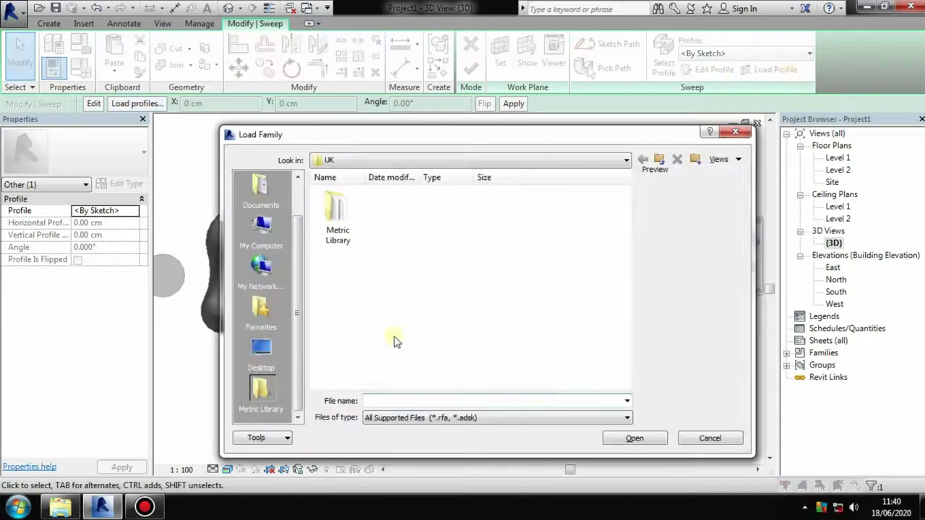
pyautogui.click(261, 228)
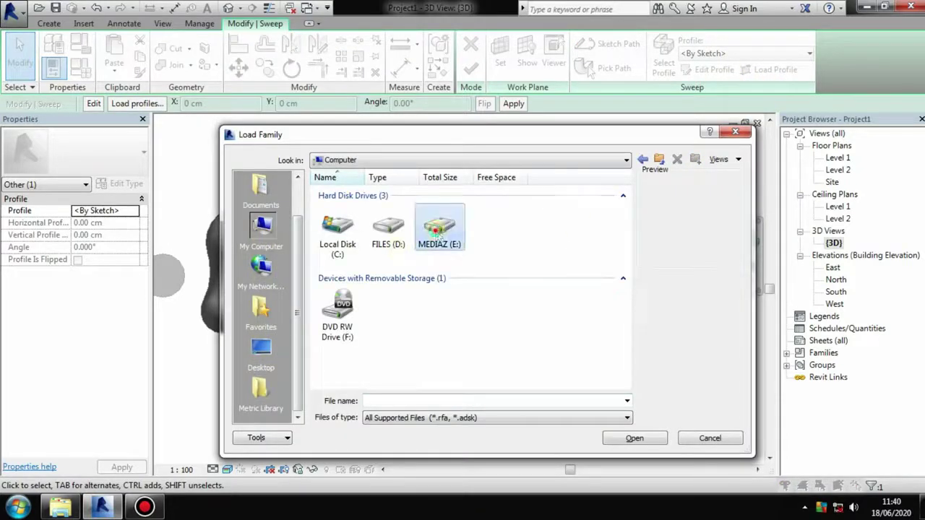
pyautogui.doubleClick(440, 189)
pyautogui.doubleClick(440, 217)
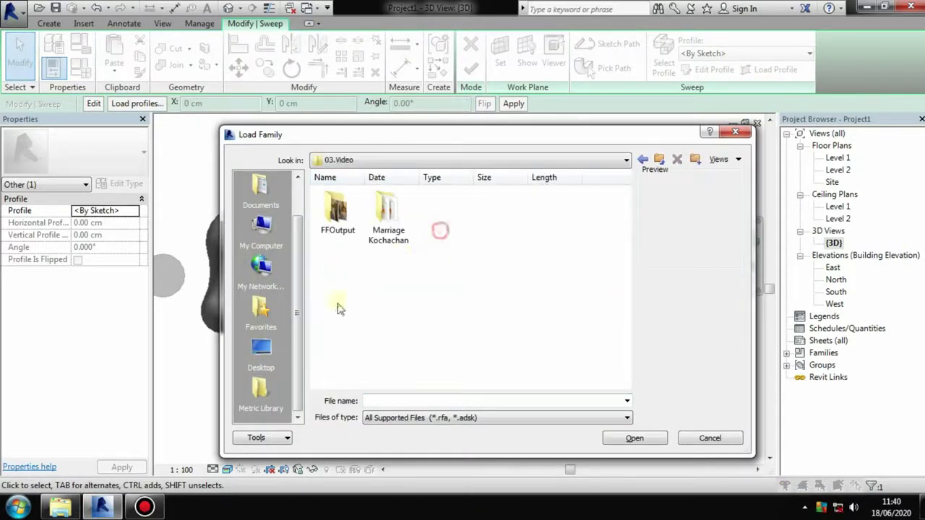
pyautogui.click(659, 161)
pyautogui.doubleClick(342, 295)
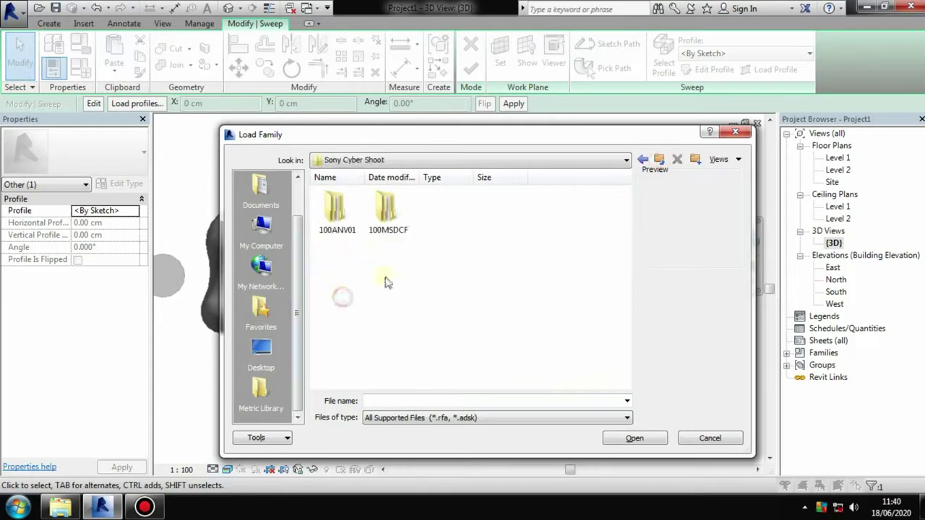
pyautogui.click(663, 163)
pyautogui.click(735, 131)
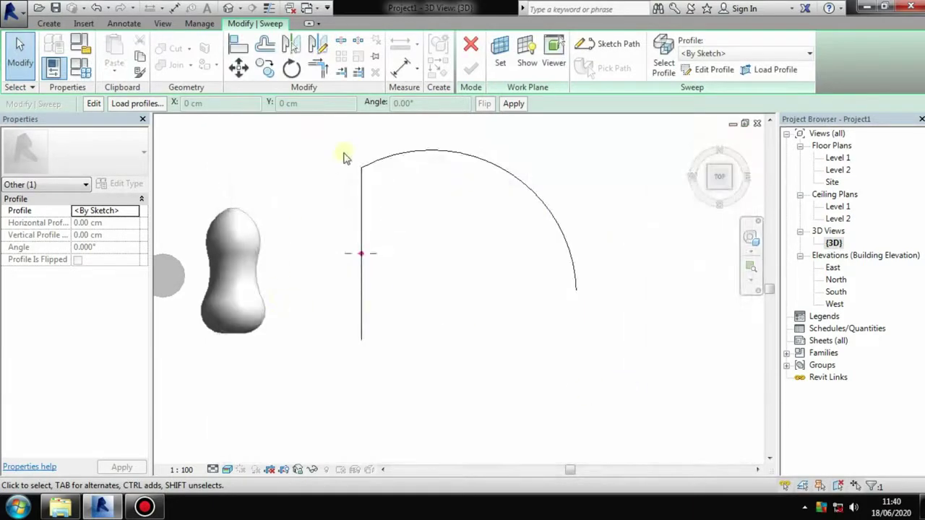
# - Start editing the sweep profile and turn the view to face the front profile plane
pyautogui.click(691, 73)
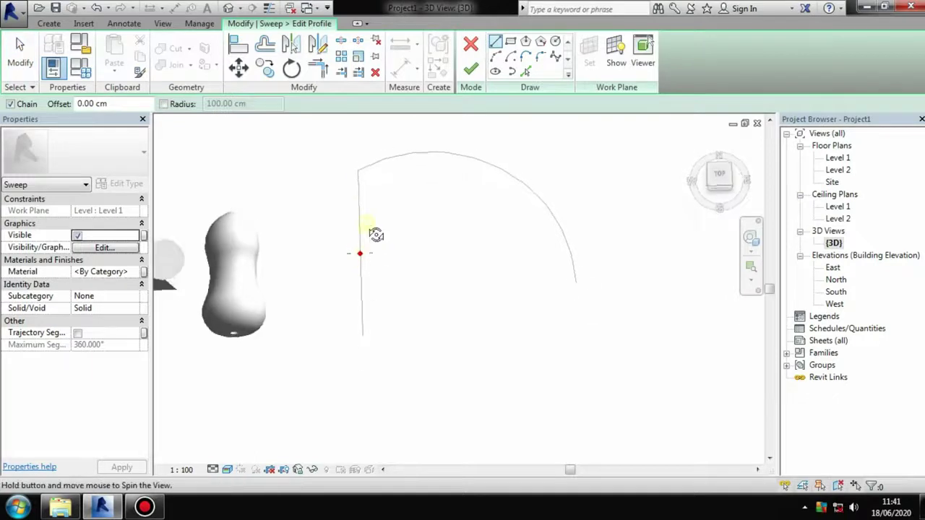
pyautogui.moveTo(363, 285)
pyautogui.keyDown('shift'); pyautogui.mouseDown(button='middle')
pyautogui.moveTo(395, 225)
pyautogui.moveTo(411, 383)
pyautogui.mouseUp(button='middle'); pyautogui.keyUp('shift')
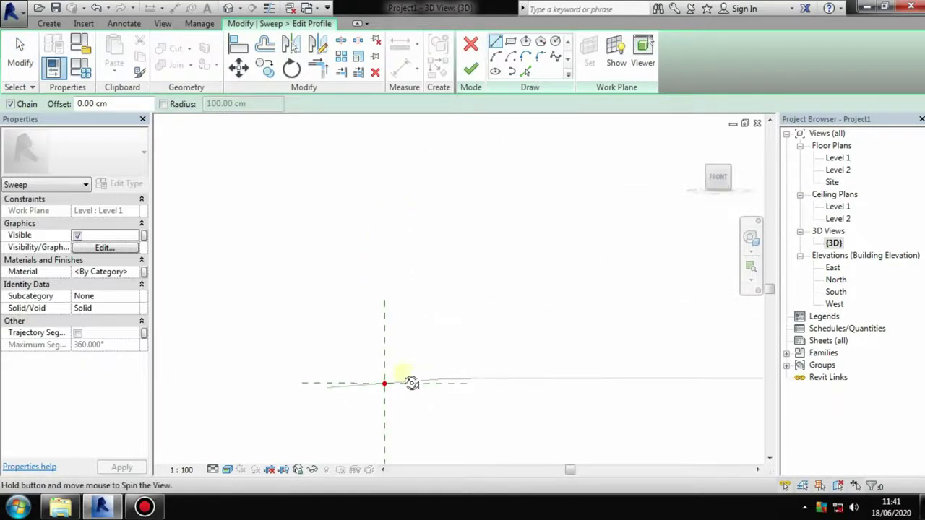
pyautogui.click(716, 177)
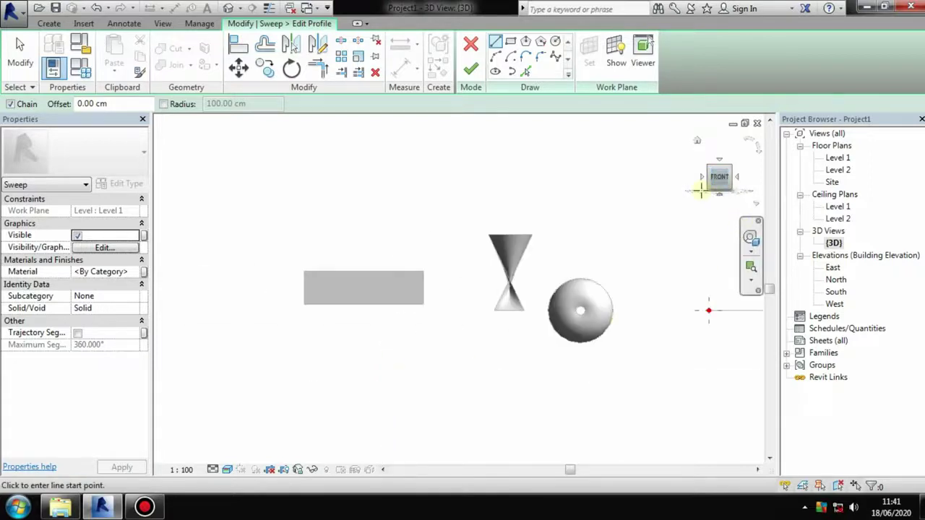
pyautogui.moveTo(701, 187); pyautogui.dragTo(363, 353, button='middle')
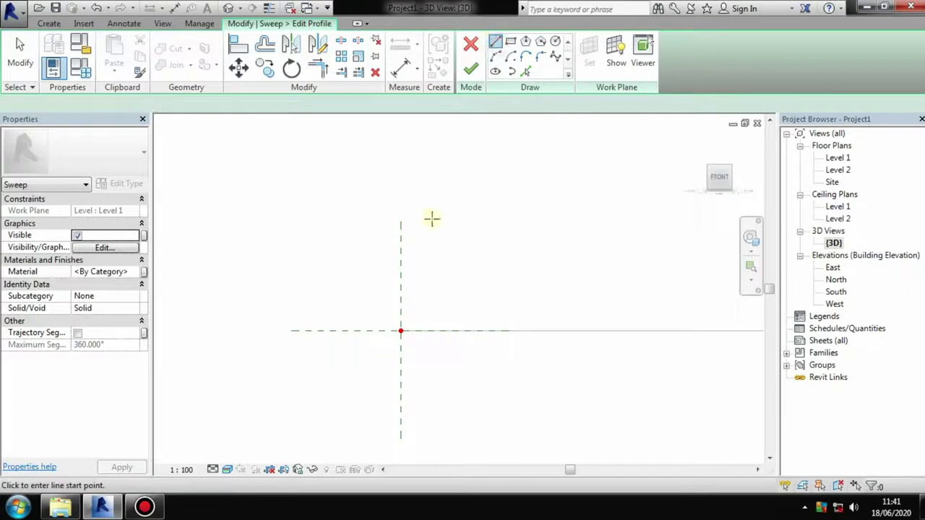
# - Sketch the profile's top edge, then undo a misplaced vertical edge
pyautogui.click(401, 226)
pyautogui.click(453, 226)
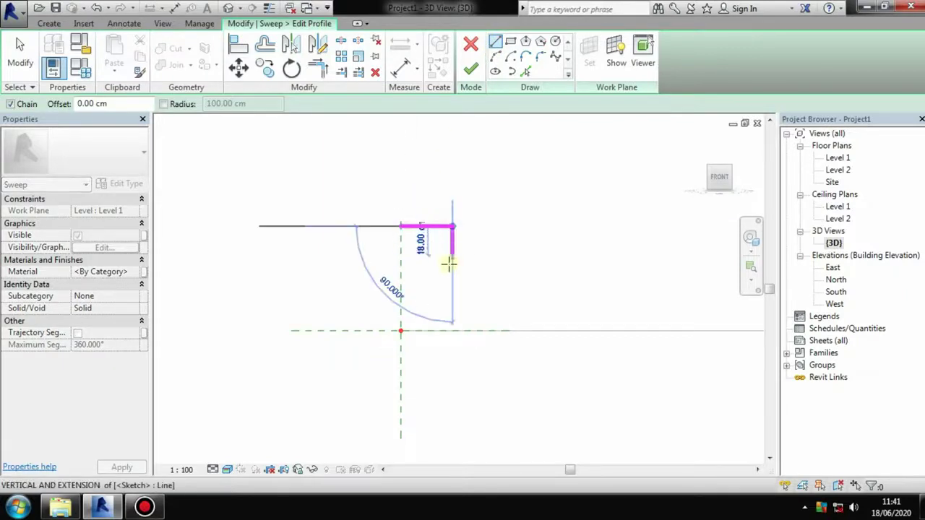
pyautogui.click(449, 271)
pyautogui.press('Escape')
pyautogui.press('Escape')
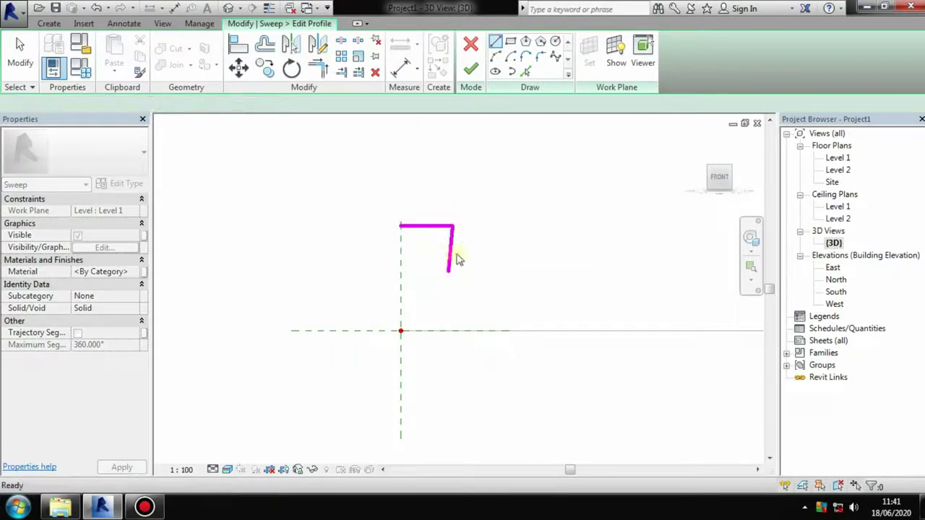
pyautogui.hotkey('ctrl', 'z')
# - Draw the stepped edges to close the L-shaped profile at its start point and finish the sketch
pyautogui.click(495, 42)
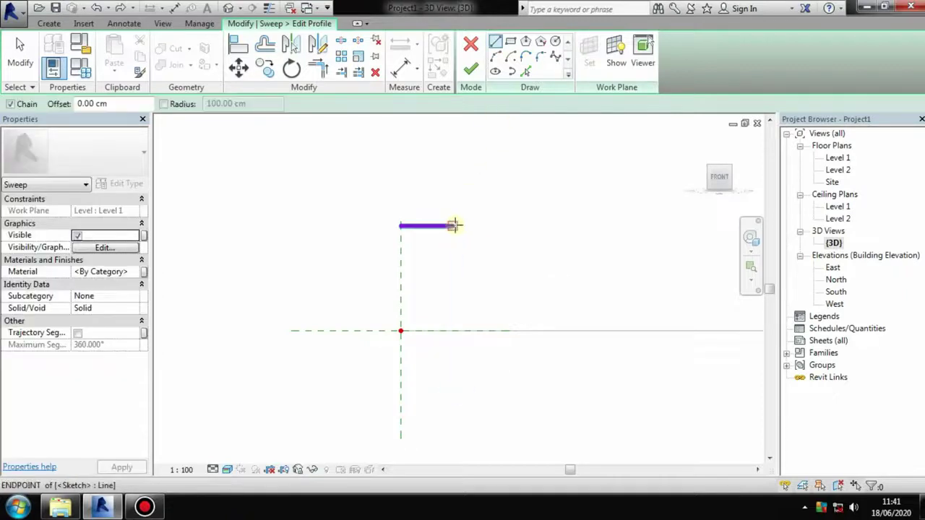
pyautogui.click(453, 226)
pyautogui.click(453, 284)
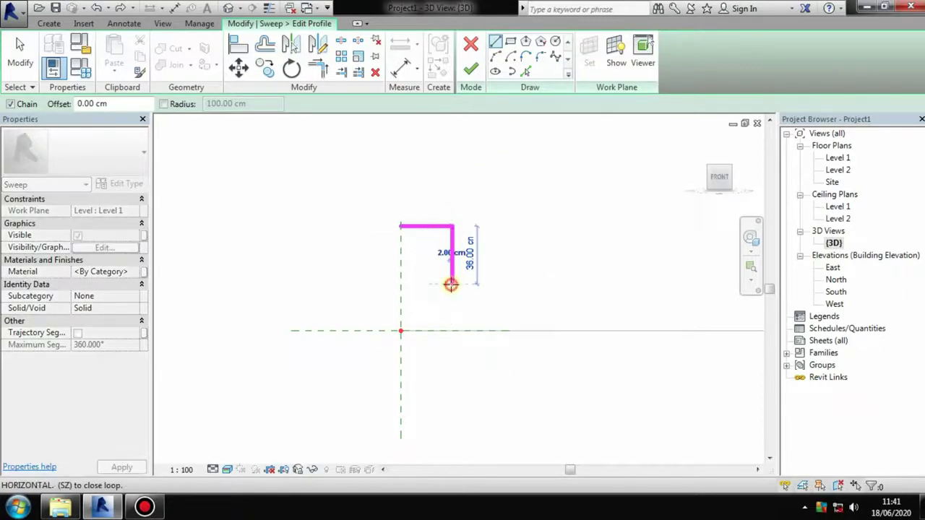
pyautogui.click(521, 284)
pyautogui.click(520, 330)
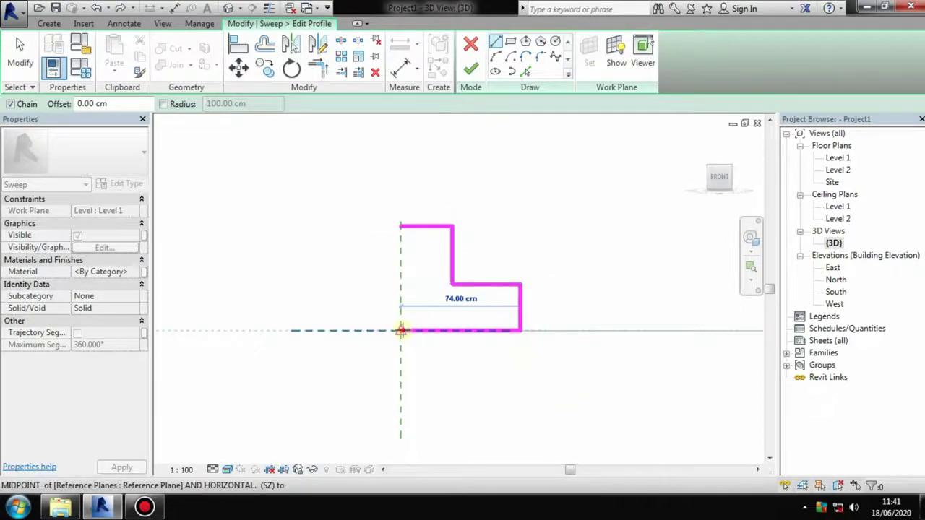
pyautogui.click(402, 330)
pyautogui.click(401, 226)
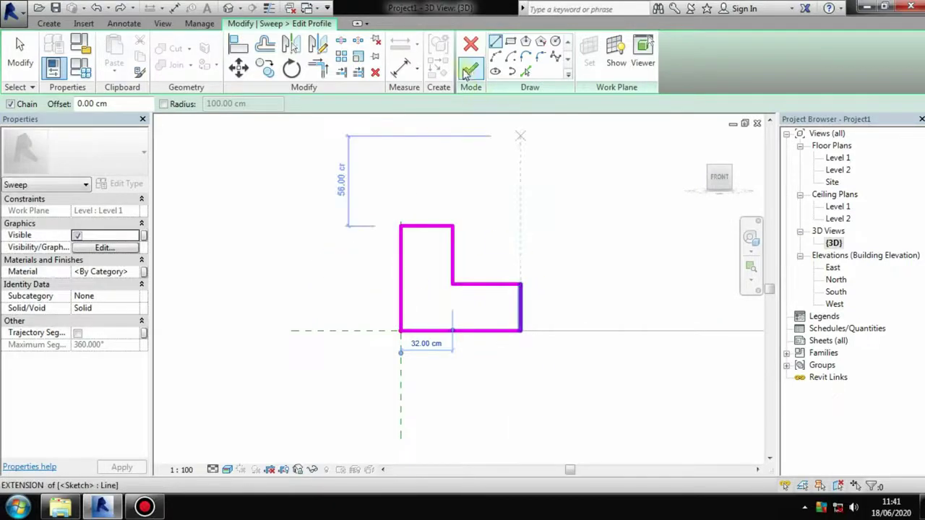
pyautogui.click(468, 71)
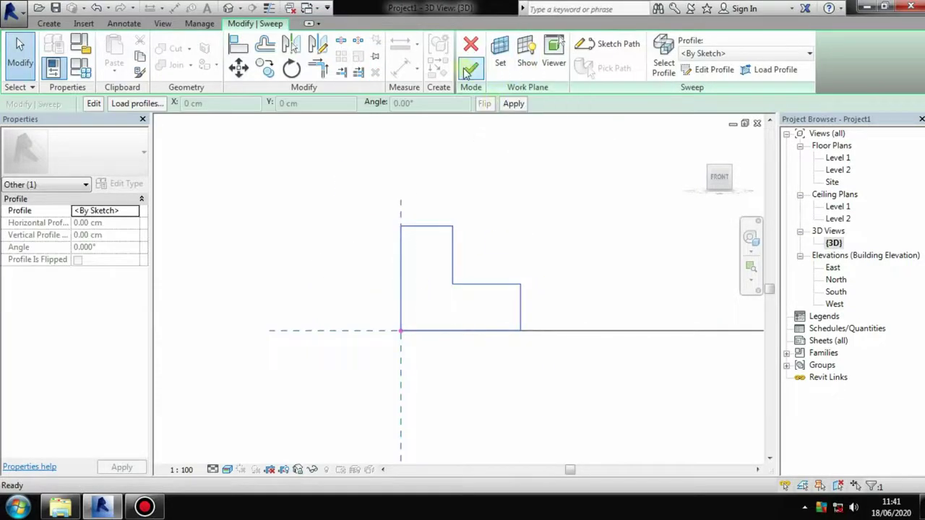
# - Finish the L-section channel sweep as a solid and complete the in-place model
pyautogui.click(468, 70)
pyautogui.moveTo(498, 320)
pyautogui.keyDown('shift'); pyautogui.mouseDown(button='middle')
pyautogui.moveTo(550, 353)
pyautogui.moveTo(477, 373)
pyautogui.moveTo(630, 264)
pyautogui.moveTo(399, 291)
pyautogui.mouseUp(button='middle'); pyautogui.keyUp('shift')
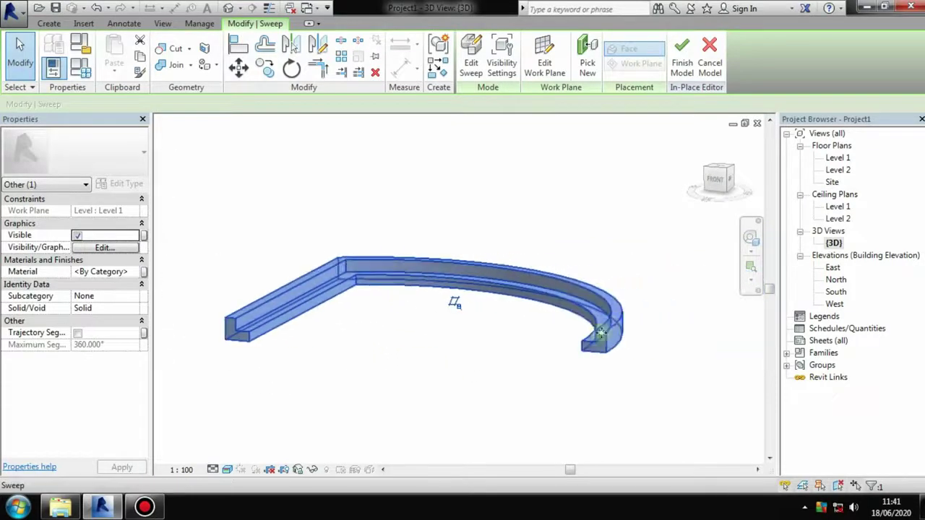
pyautogui.moveTo(600, 332)
pyautogui.keyDown('shift'); pyautogui.mouseDown(button='middle')
pyautogui.moveTo(619, 355)
pyautogui.moveTo(693, 351)
pyautogui.mouseUp(button='middle'); pyautogui.keyUp('shift')
pyautogui.press('Escape')
pyautogui.moveTo(641, 362)
pyautogui.keyDown('shift'); pyautogui.mouseDown(button='middle')
pyautogui.moveTo(581, 387)
pyautogui.moveTo(443, 396)
pyautogui.moveTo(498, 433)
pyautogui.moveTo(618, 356)
pyautogui.moveTo(565, 359)
pyautogui.mouseUp(button='middle'); pyautogui.keyUp('shift')
pyautogui.click(469, 54)
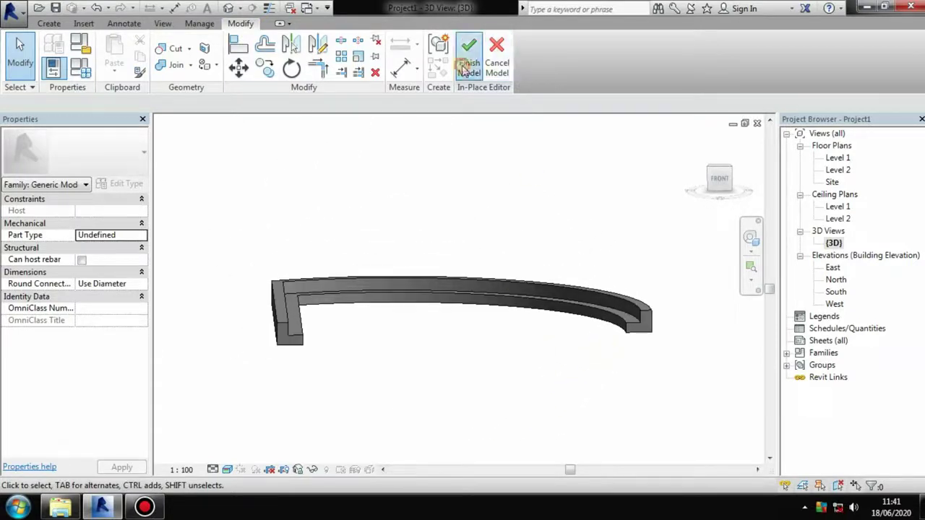
# - Reopen the channel model in place, review the materials under Manage, and finish the model again
pyautogui.moveTo(405, 325)
pyautogui.keyDown('shift'); pyautogui.mouseDown(button='middle')
pyautogui.moveTo(415, 334)
pyautogui.moveTo(378, 405)
pyautogui.mouseUp(button='middle'); pyautogui.keyUp('shift')
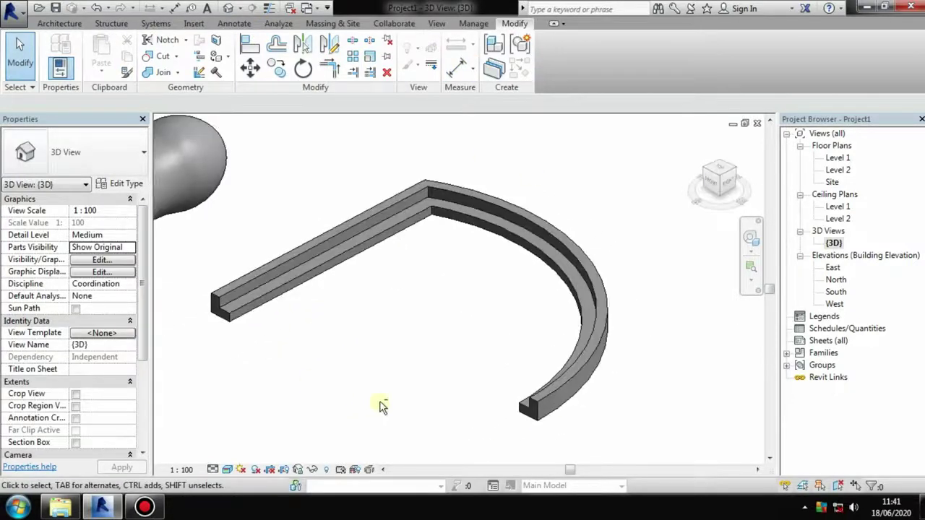
pyautogui.click(271, 300)
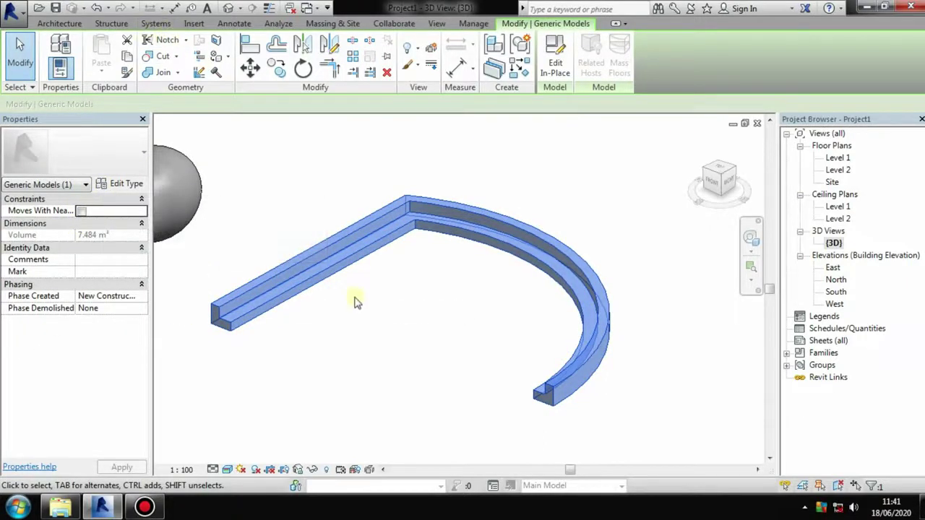
pyautogui.doubleClick(445, 209)
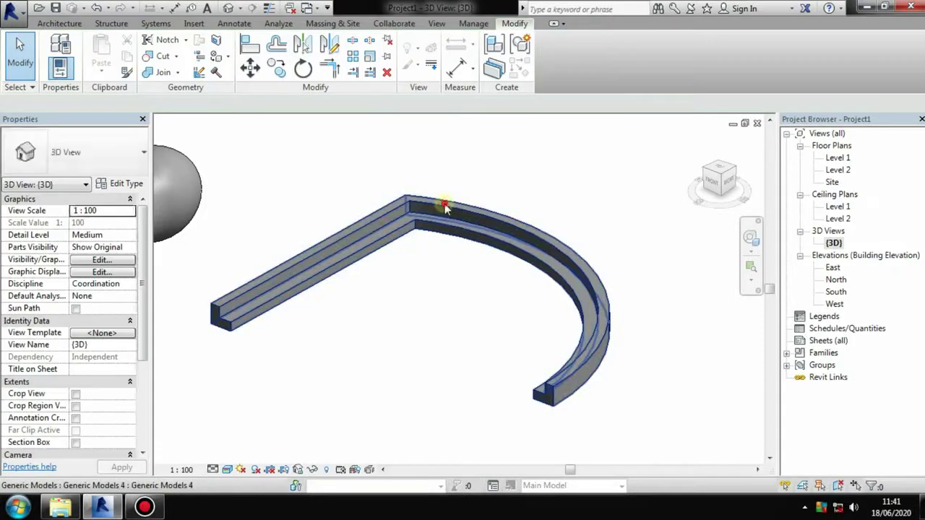
pyautogui.click(445, 209)
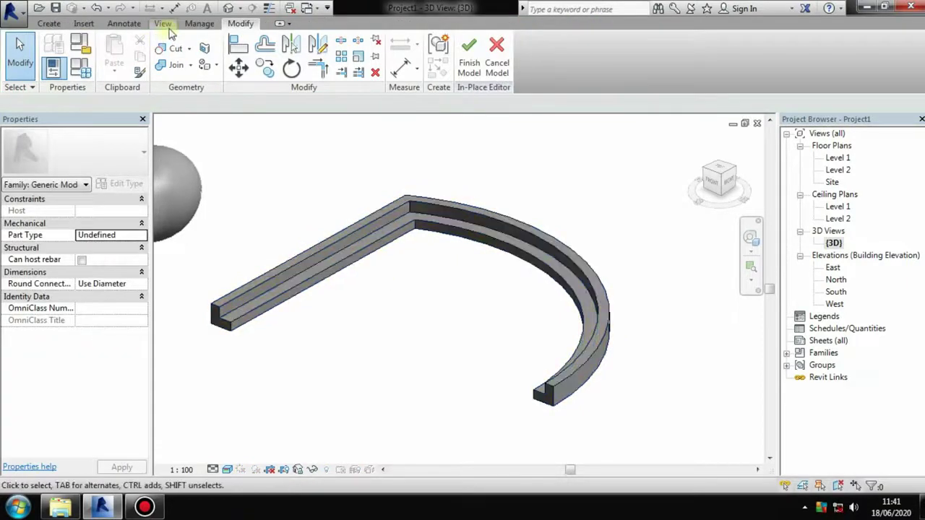
pyautogui.click(199, 23)
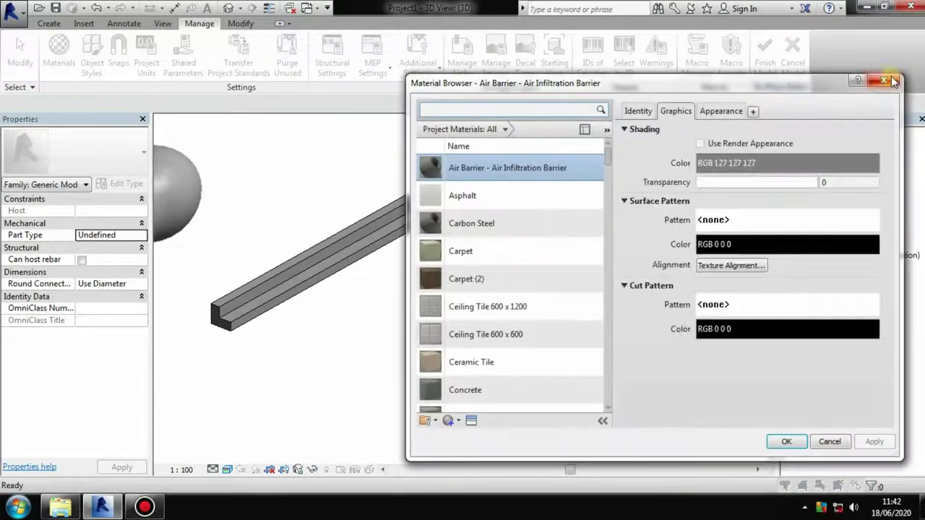
pyautogui.click(896, 77)
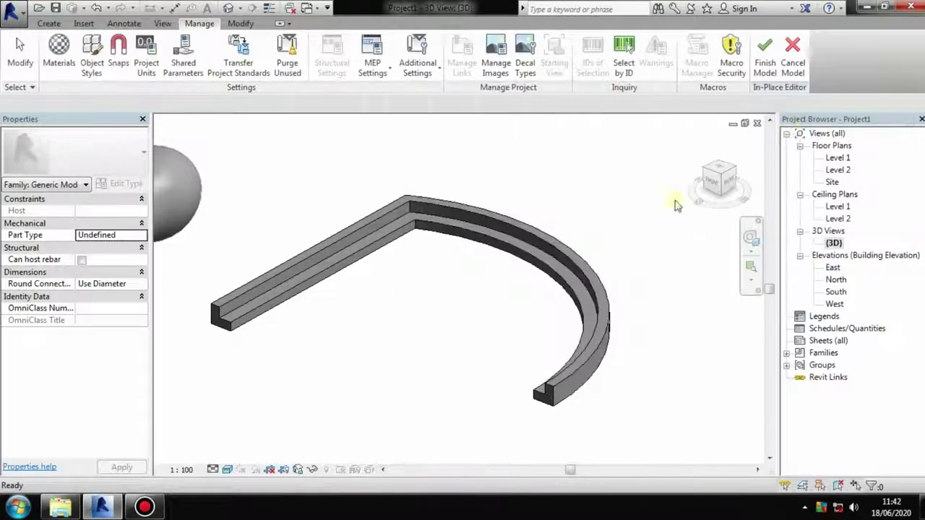
pyautogui.click(765, 54)
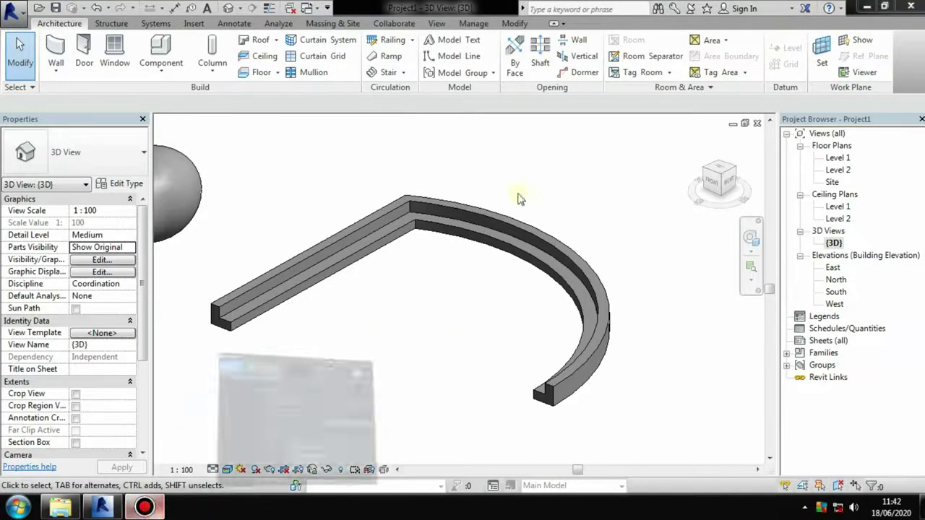
# - Open a new in-place generic model and frame the channel, slab, hourglass and peanut solids in 3D
pyautogui.click(148, 509)
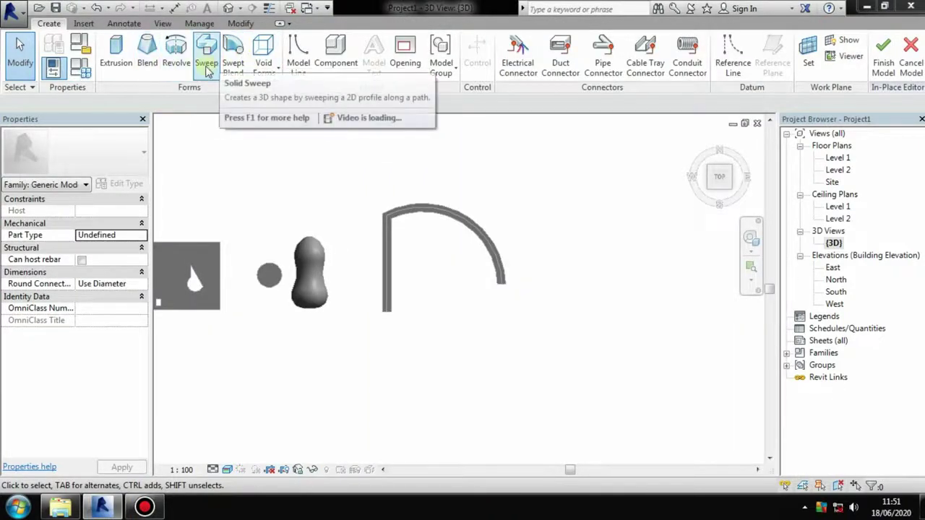
pyautogui.moveTo(427, 306)
pyautogui.keyDown('shift'); pyautogui.mouseDown(button='middle')
pyautogui.moveTo(411, 173)
pyautogui.moveTo(355, 302)
pyautogui.mouseUp(button='middle'); pyautogui.keyUp('shift')
pyautogui.scroll(3, 361, 310)
pyautogui.scroll(2, 362, 312)
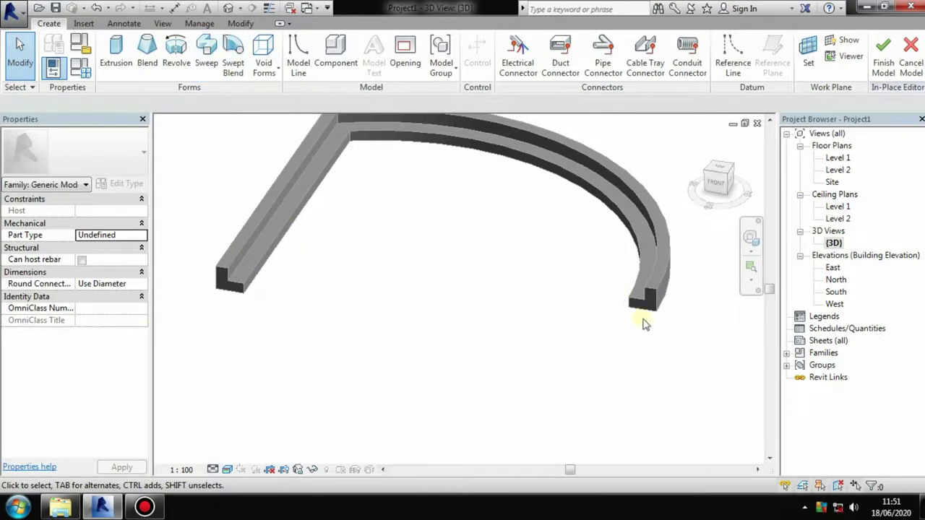
pyautogui.scroll(-3, 648, 351)
pyautogui.moveTo(648, 352)
pyautogui.mouseDown(button='middle')
pyautogui.moveTo(609, 337)
pyautogui.moveTo(533, 233)
pyautogui.mouseUp(button='middle')
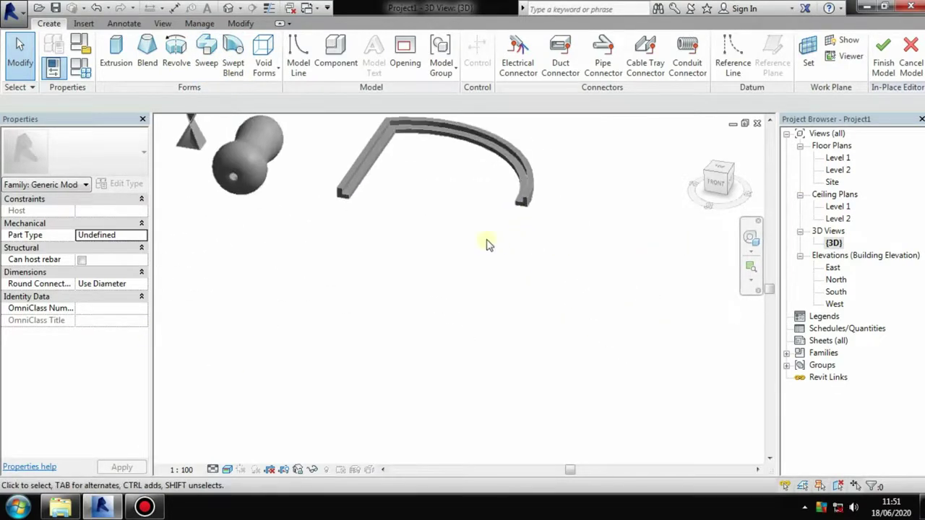
# - Start a swept blend and sketch its path in a top-down view
pyautogui.click(233, 54)
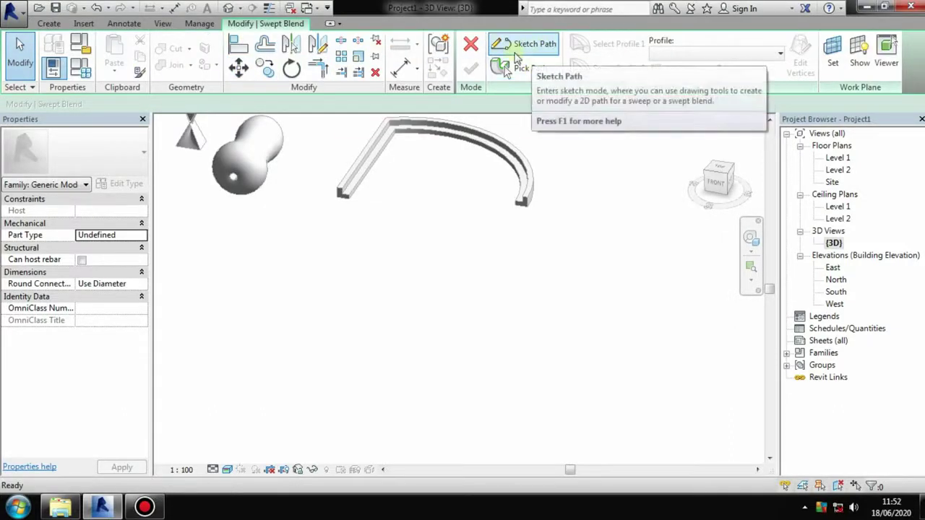
pyautogui.click(516, 54)
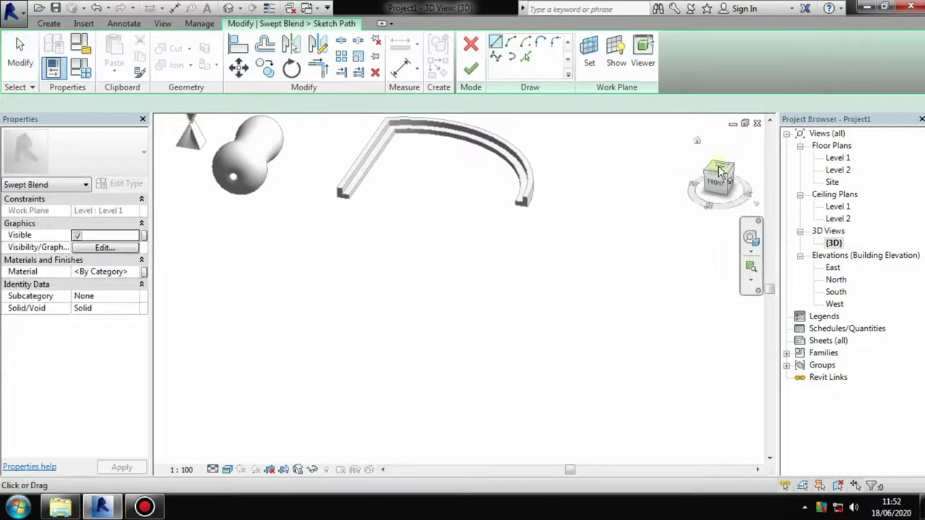
pyautogui.click(695, 188)
pyautogui.moveTo(493, 264); pyautogui.dragTo(333, 352, button='middle')
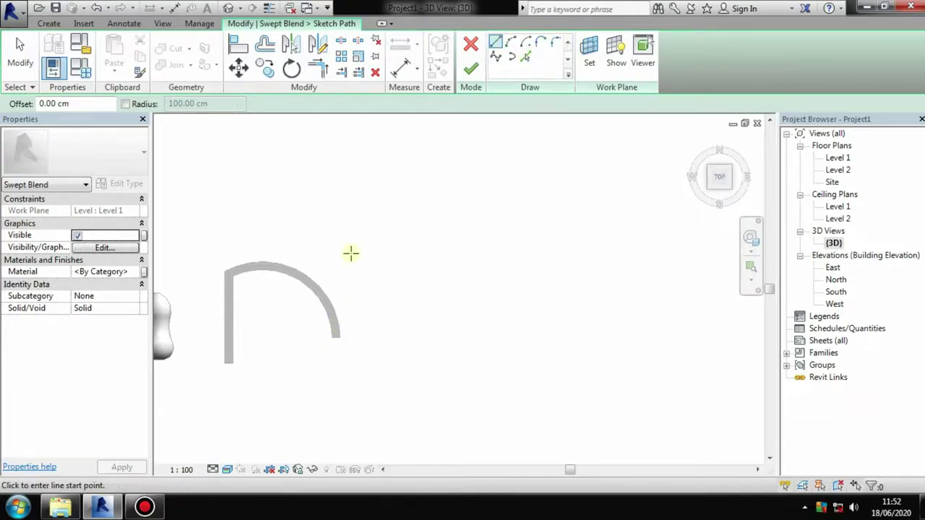
# - Draw two straight path lines, then undo them
pyautogui.click(397, 380)
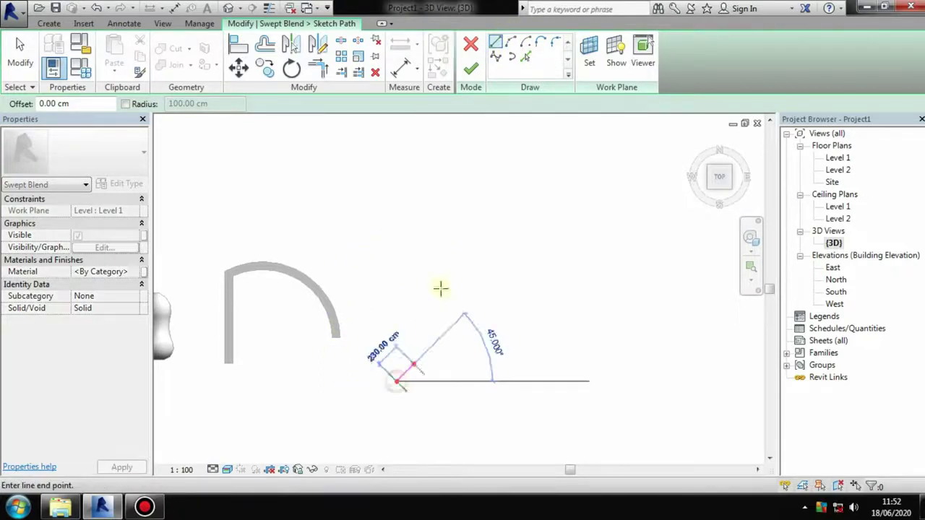
pyautogui.click(570, 161)
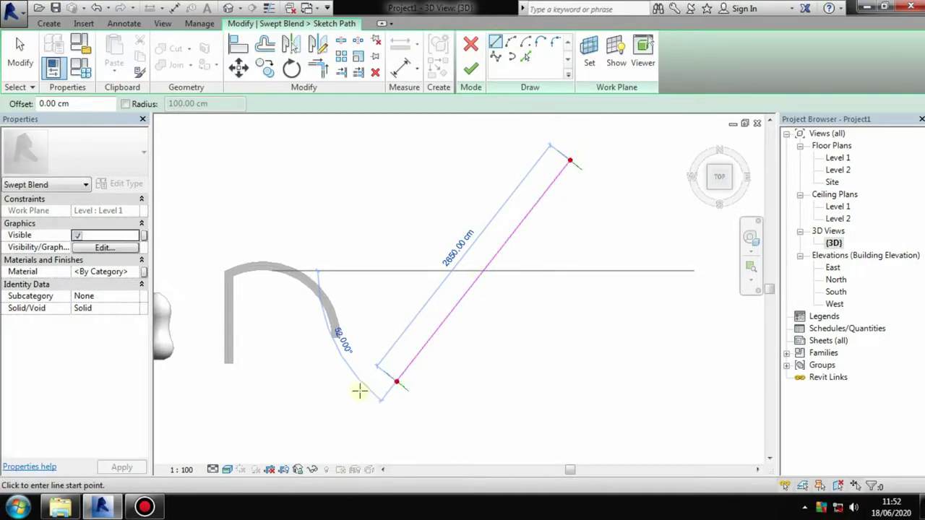
pyautogui.click(572, 161)
pyautogui.click(662, 335)
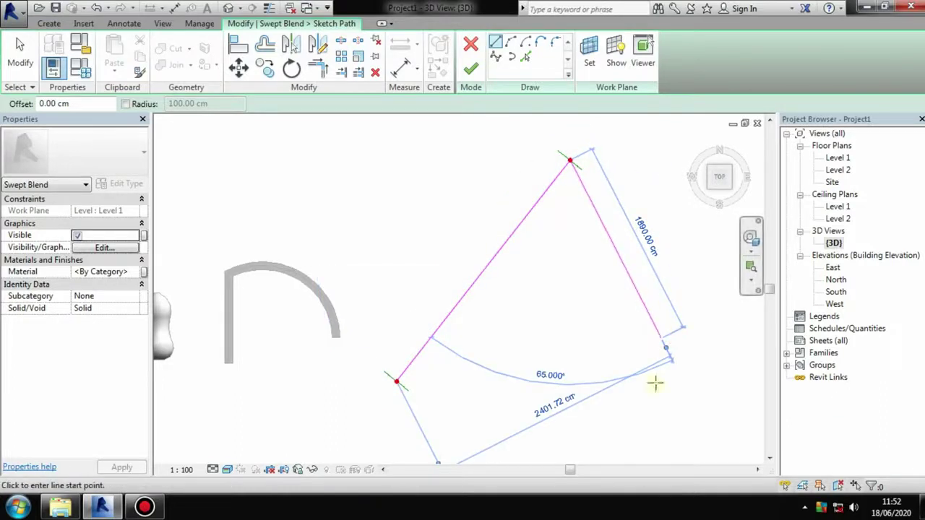
pyautogui.scroll(3, 672, 340)
pyautogui.scroll(-3, 669, 341)
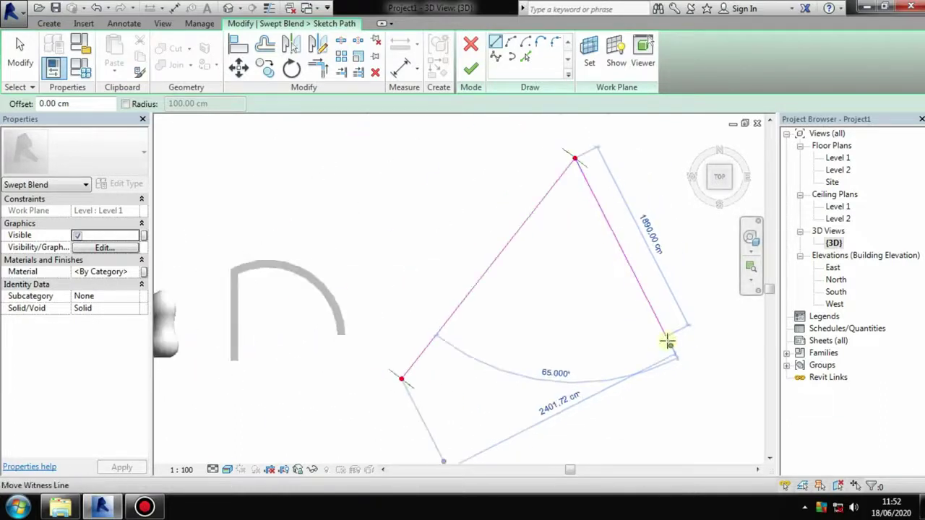
pyautogui.scroll(-2, 666, 341)
pyautogui.scroll(2, 666, 341)
pyautogui.hotkey('ctrl', 'z')
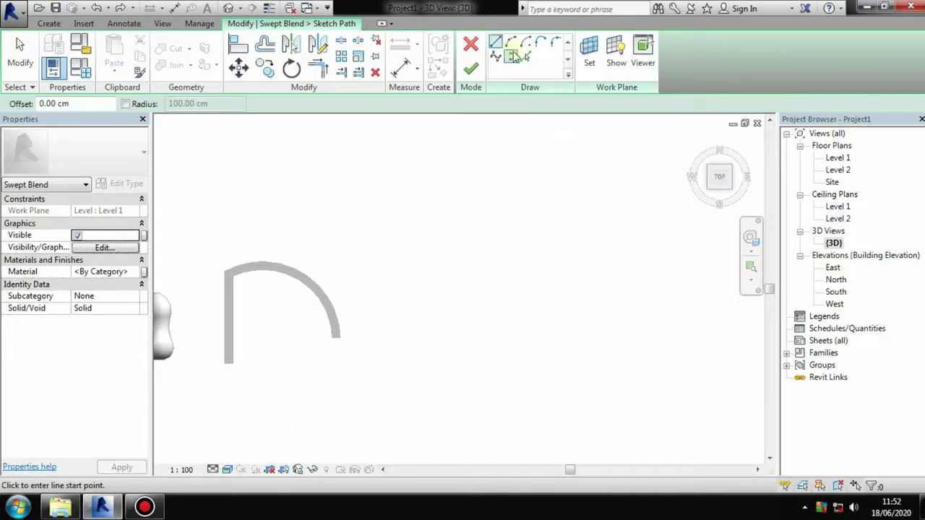
# - Draw a start-end-radius arc and a tangent arc as the path, then clear the arc sketch
pyautogui.click(408, 354)
pyautogui.click(690, 222)
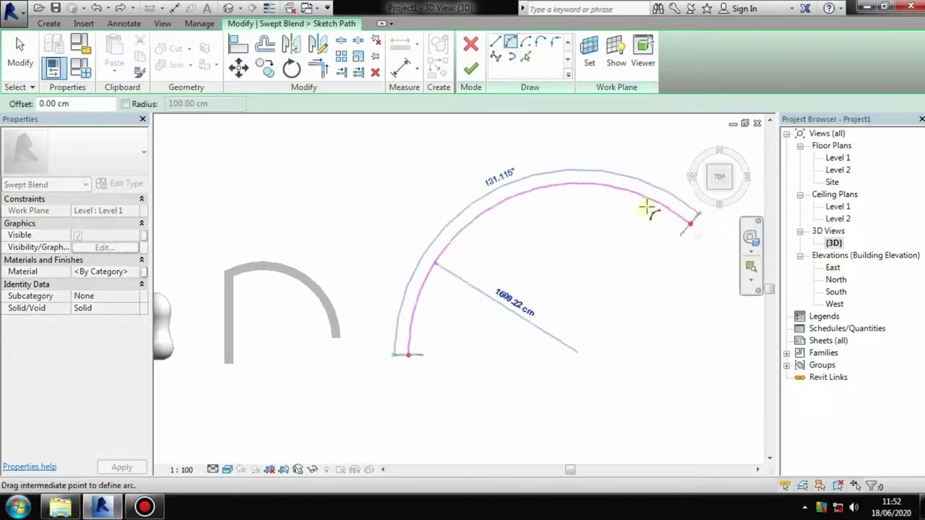
pyautogui.click(584, 189)
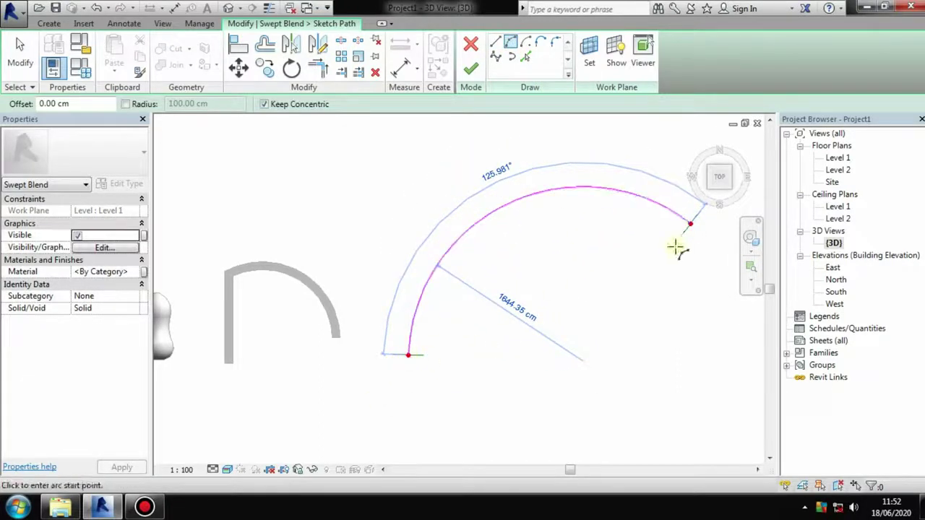
pyautogui.click(692, 221)
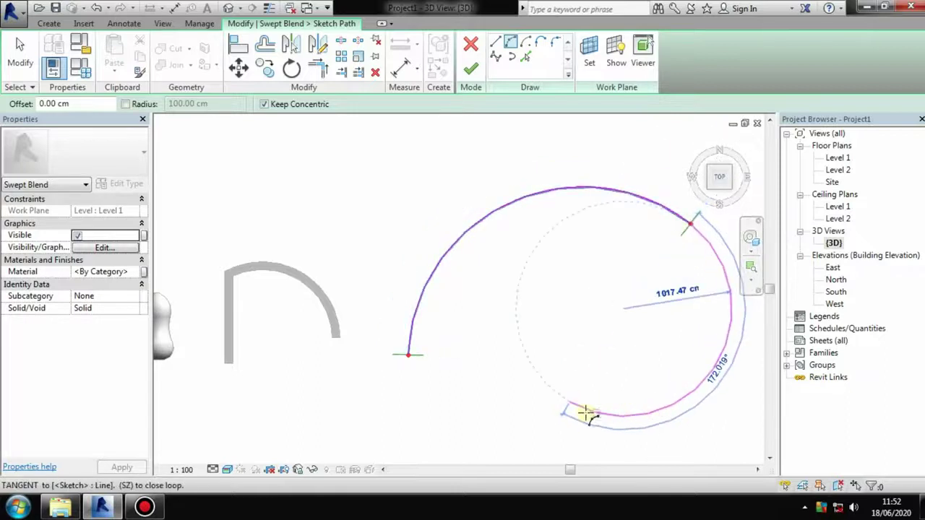
pyautogui.click(471, 70)
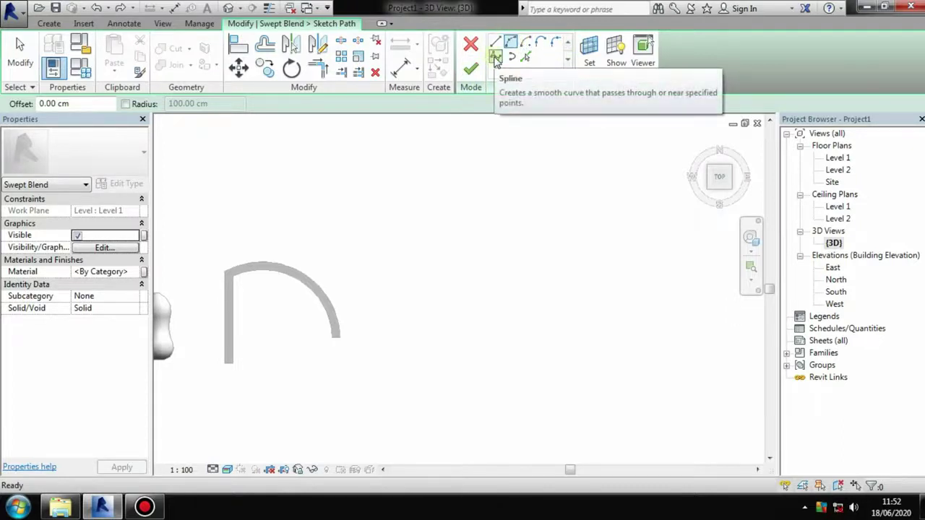
# - Draw a five-point spline curling back inside its loop as the path, then finish the path sketch
pyautogui.click(495, 58)
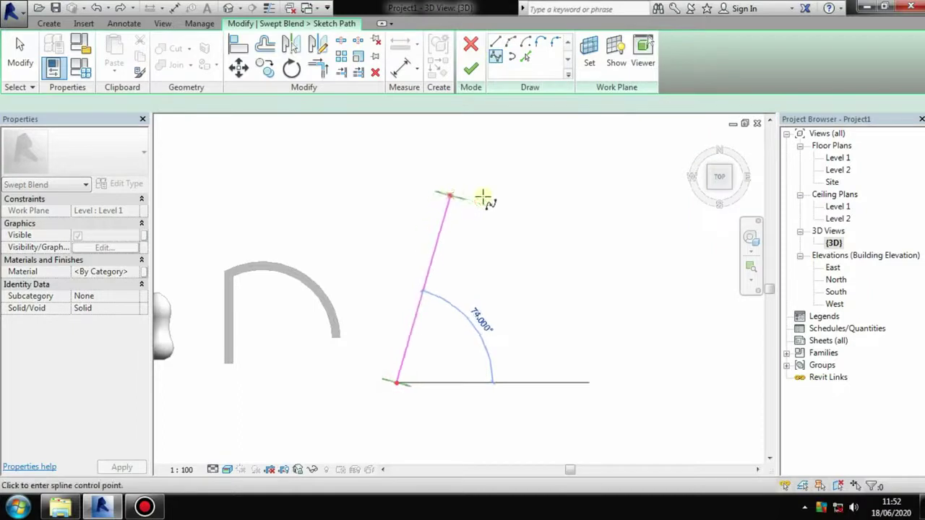
pyautogui.click(530, 207)
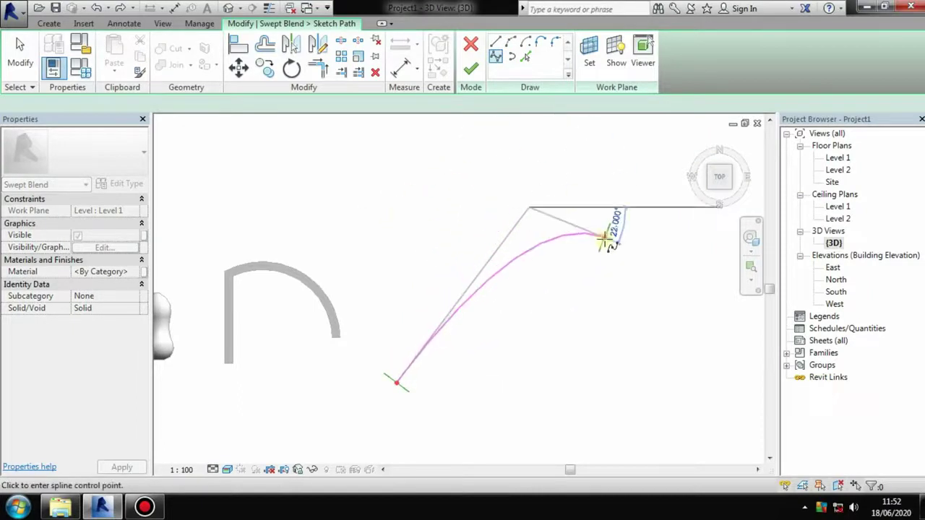
pyautogui.click(611, 243)
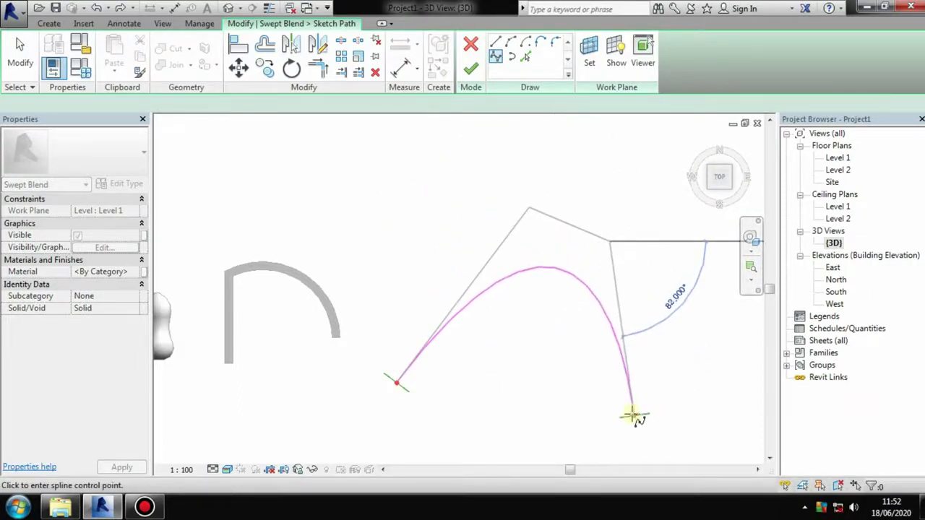
pyautogui.click(633, 394)
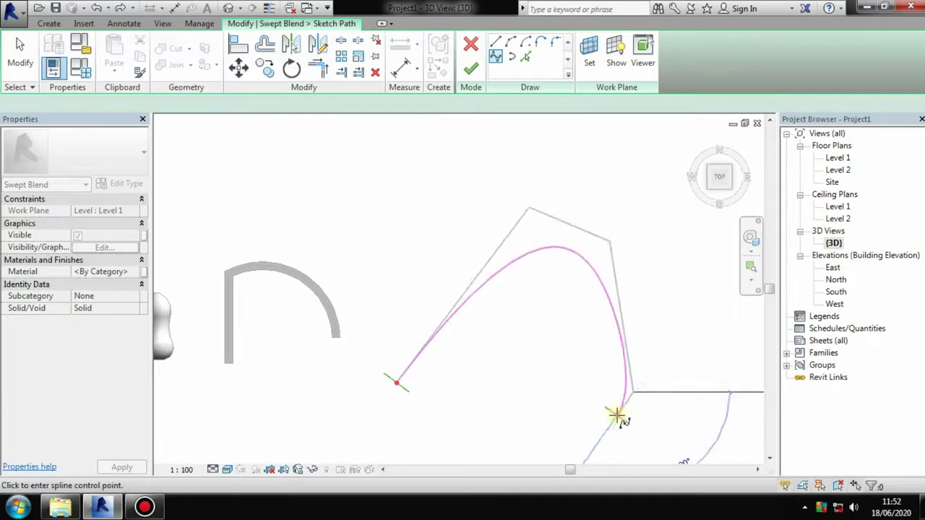
pyautogui.click(465, 432)
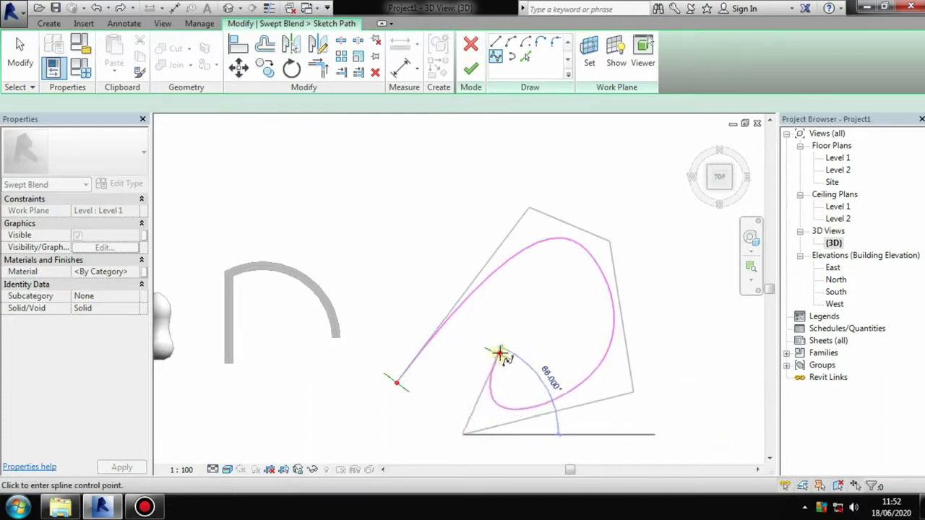
pyautogui.click(498, 352)
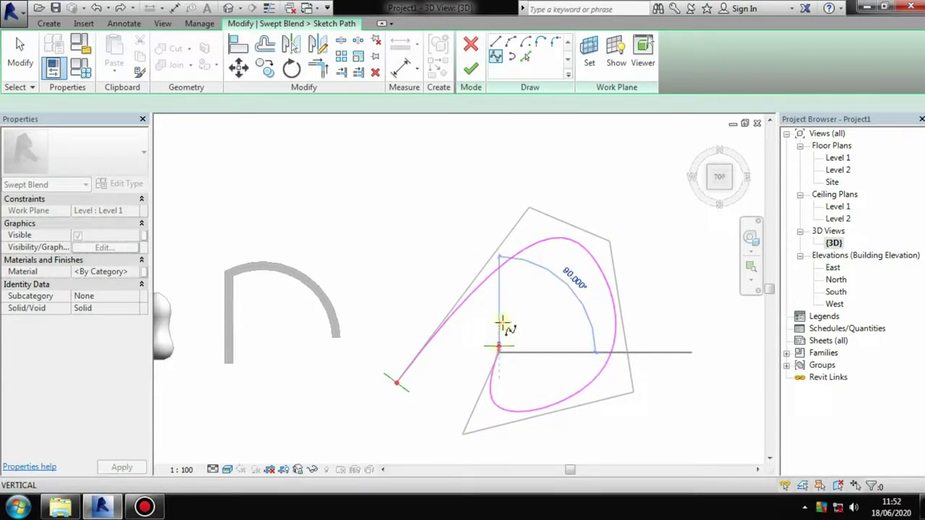
pyautogui.click(470, 69)
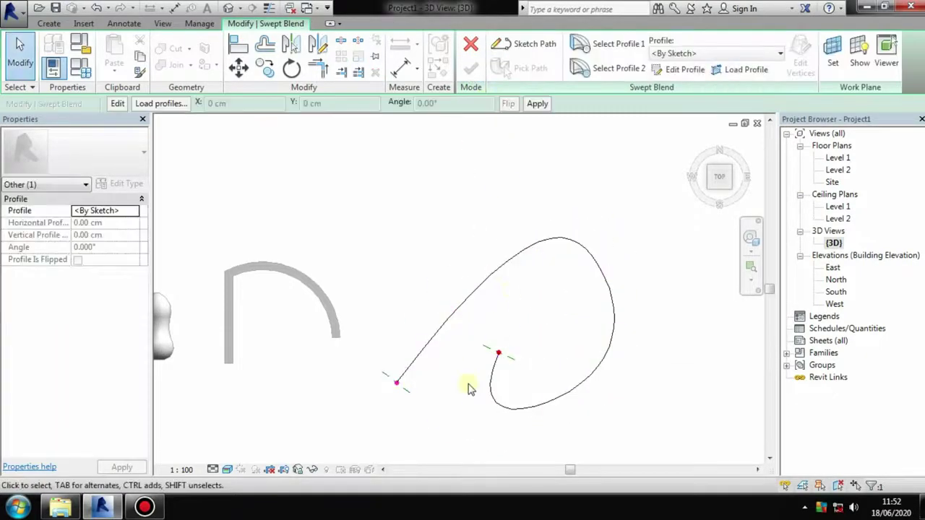
pyautogui.moveTo(448, 379); pyautogui.dragTo(404, 308, button='middle')
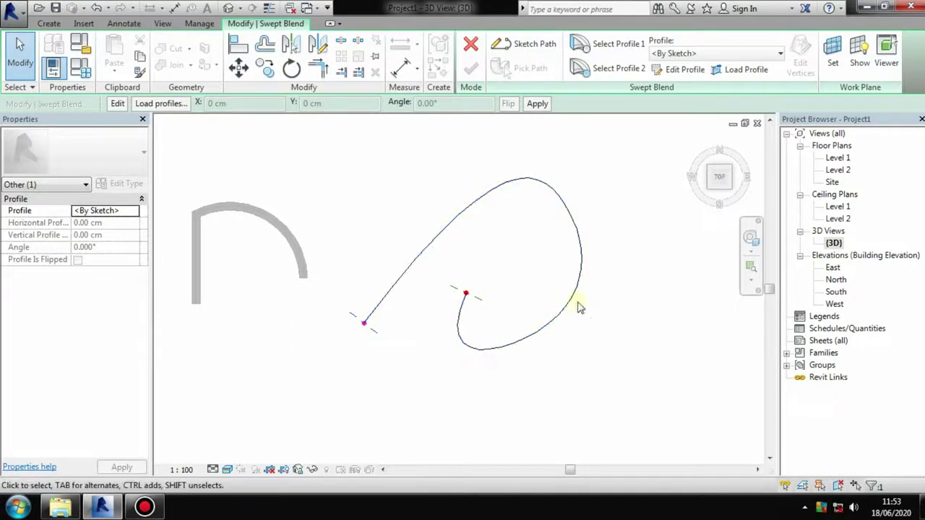
# - Select the swept blend's Profile 1 and orient the view to the front at the path's start
pyautogui.click(591, 48)
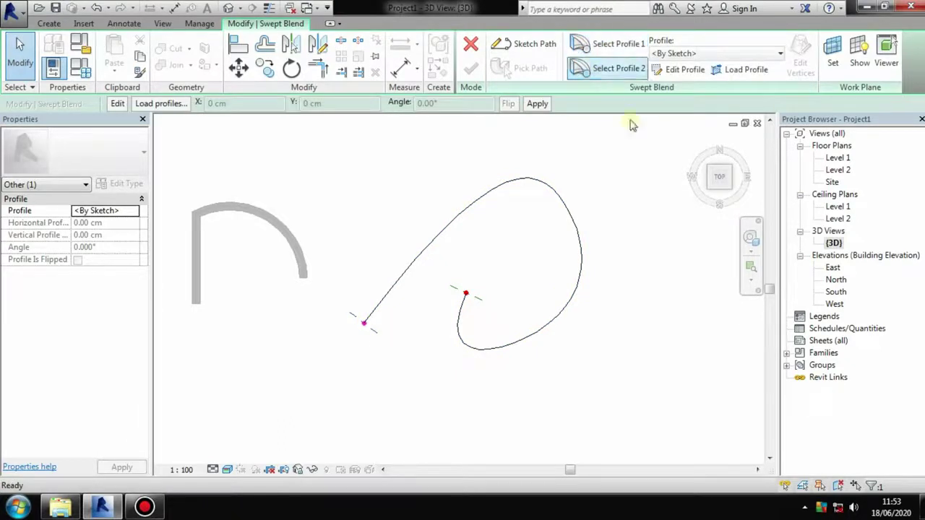
pyautogui.scroll(3, 530, 330)
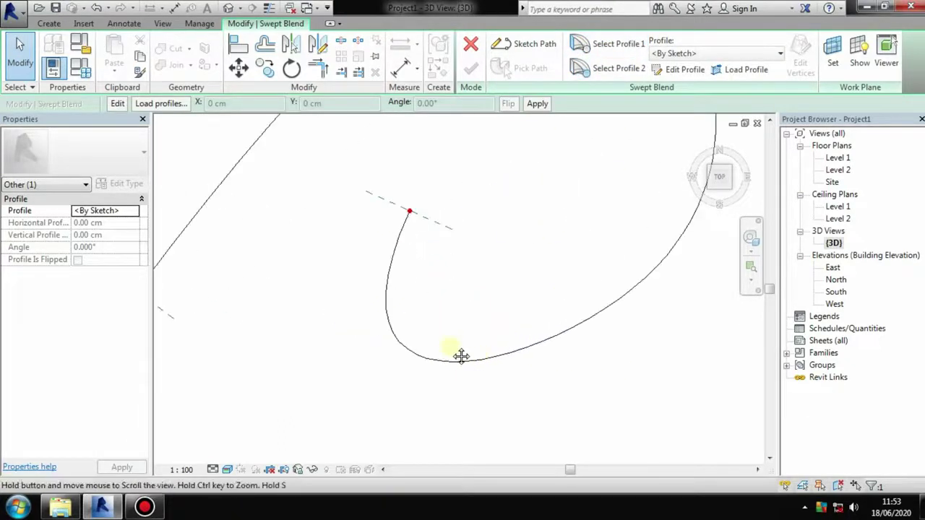
pyautogui.moveTo(458, 355); pyautogui.dragTo(633, 164, button='middle')
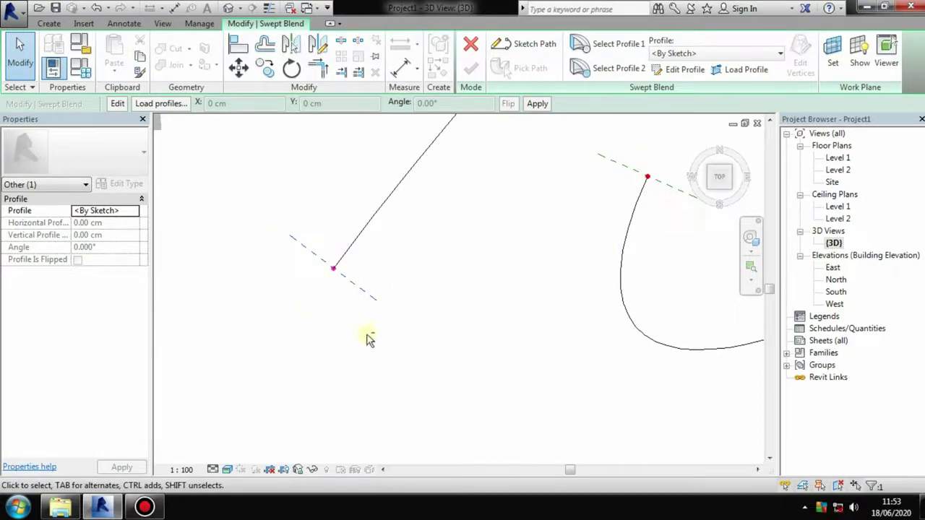
pyautogui.keyDown('shift'); pyautogui.moveTo(369, 339); pyautogui.dragTo(341, 258, button='middle'); pyautogui.keyUp('shift')
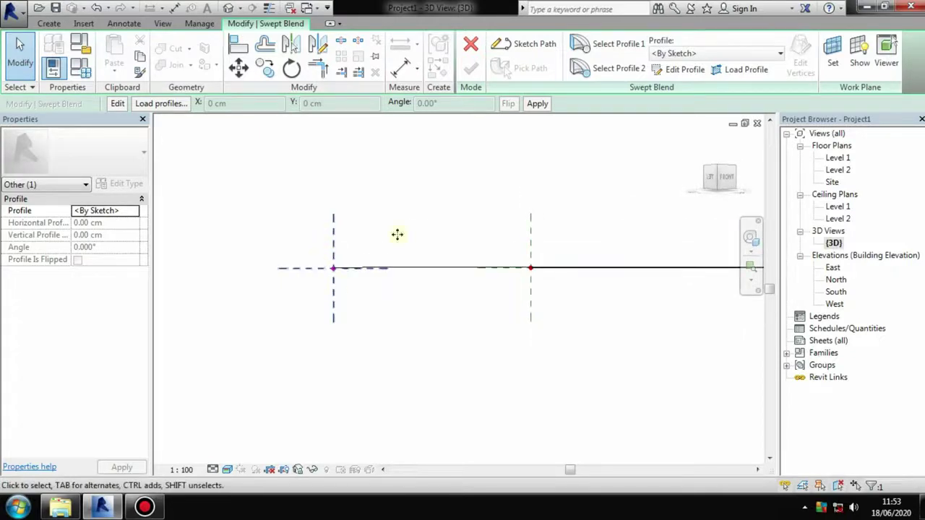
pyautogui.click(720, 183)
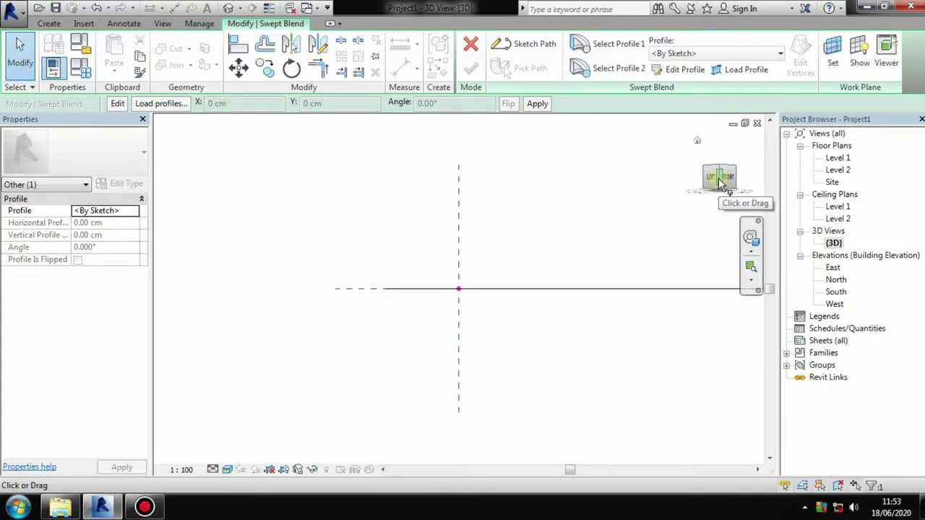
pyautogui.moveTo(520, 316); pyautogui.dragTo(473, 340, button='middle')
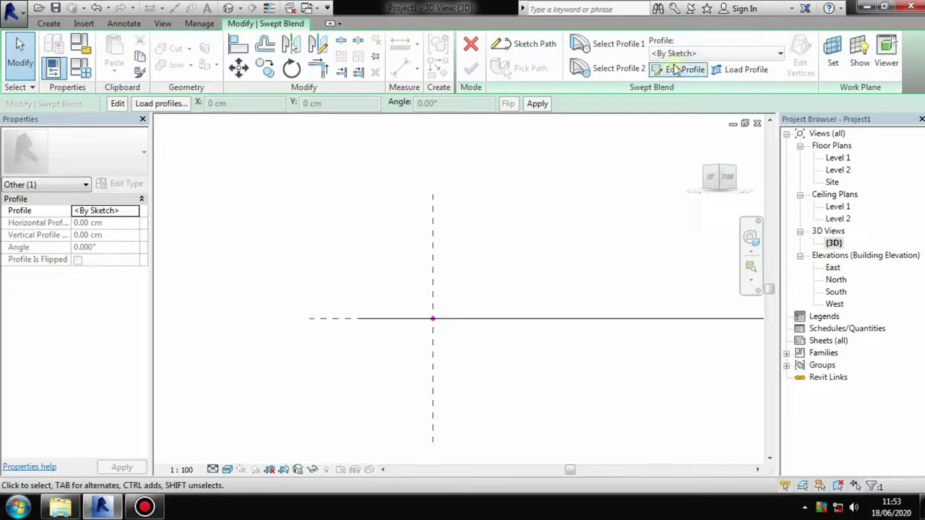
# - Sketch a 150 × 170 cm rectangle as the first profile and finish it
pyautogui.click(699, 70)
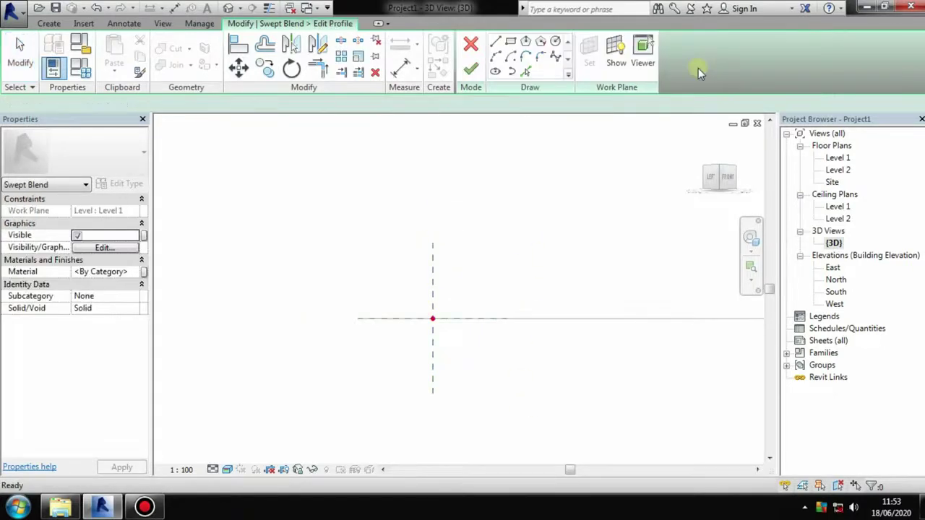
pyautogui.click(510, 41)
pyautogui.click(388, 246)
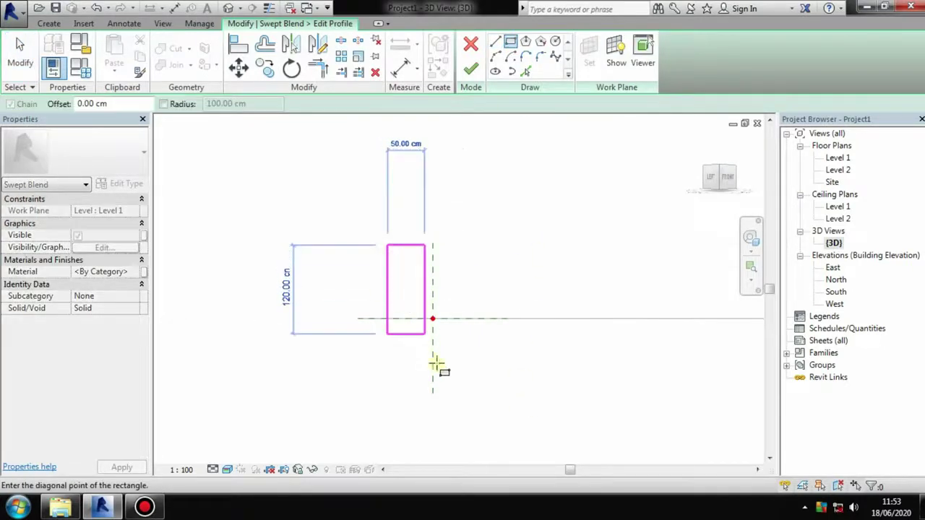
pyautogui.click(498, 371)
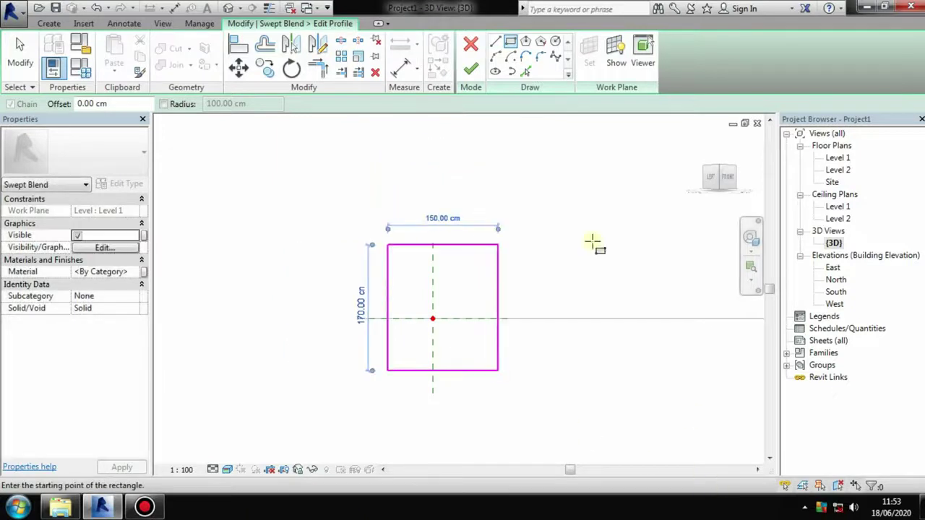
pyautogui.click(473, 68)
pyautogui.scroll(-4, 509, 231)
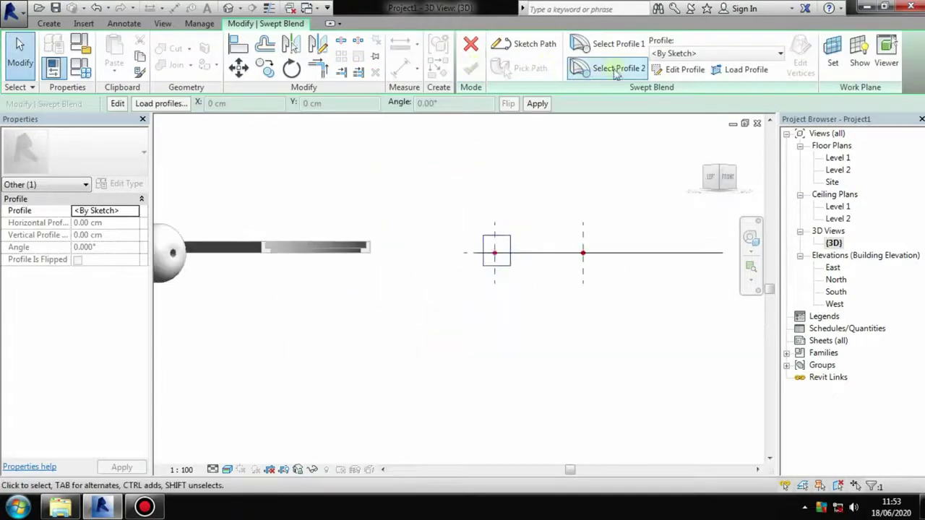
# - In the front view, sketch a 170 cm radius circle on the path point as Profile 2
pyautogui.moveTo(551, 258)
pyautogui.mouseDown(button='middle')
pyautogui.moveTo(458, 289)
pyautogui.moveTo(434, 324)
pyautogui.mouseUp(button='middle')
pyautogui.scroll(3, 448, 321)
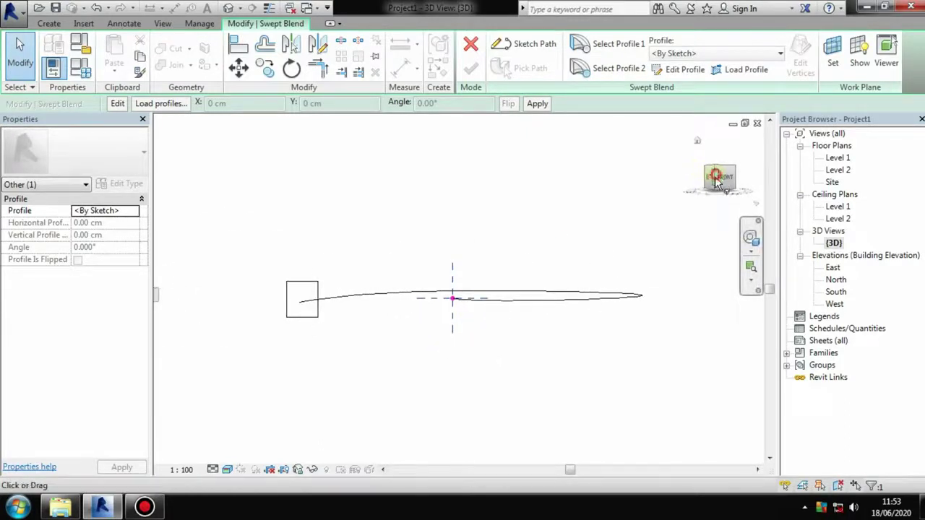
pyautogui.click(716, 178)
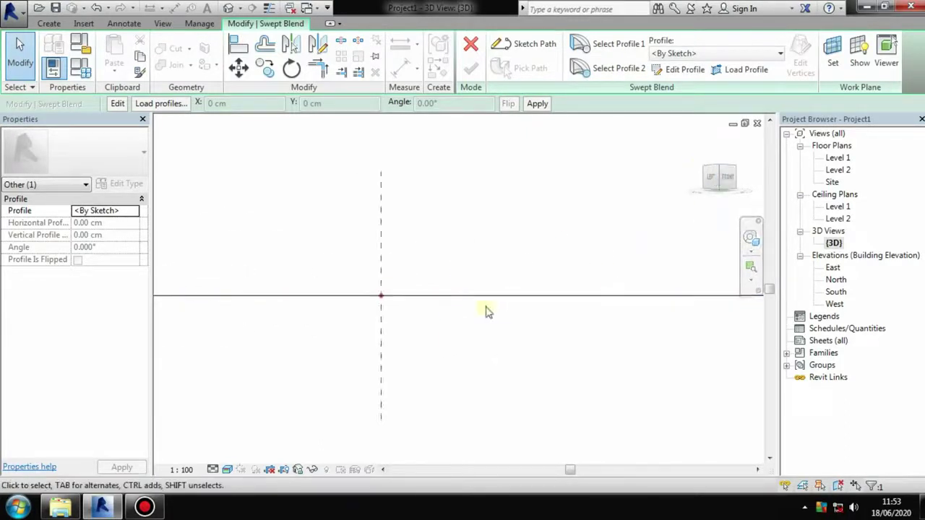
pyautogui.click(678, 70)
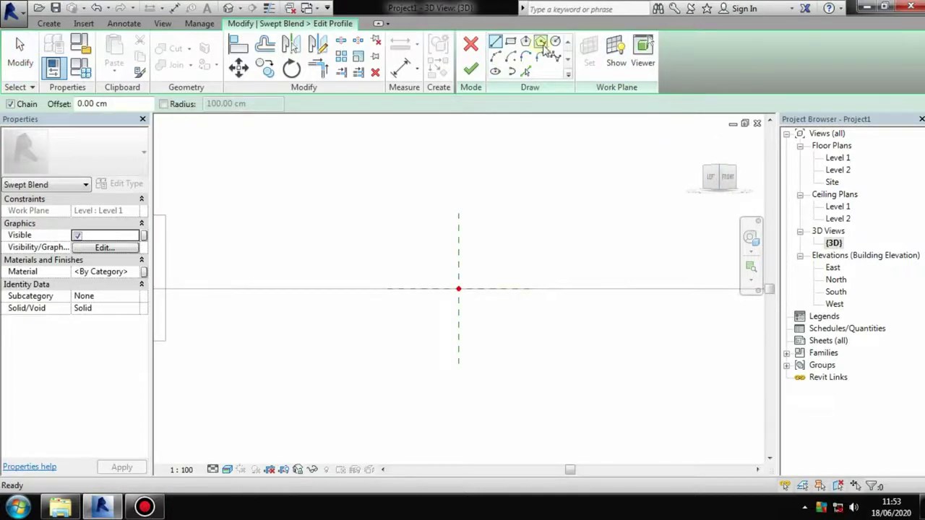
pyautogui.click(555, 45)
pyautogui.click(416, 211)
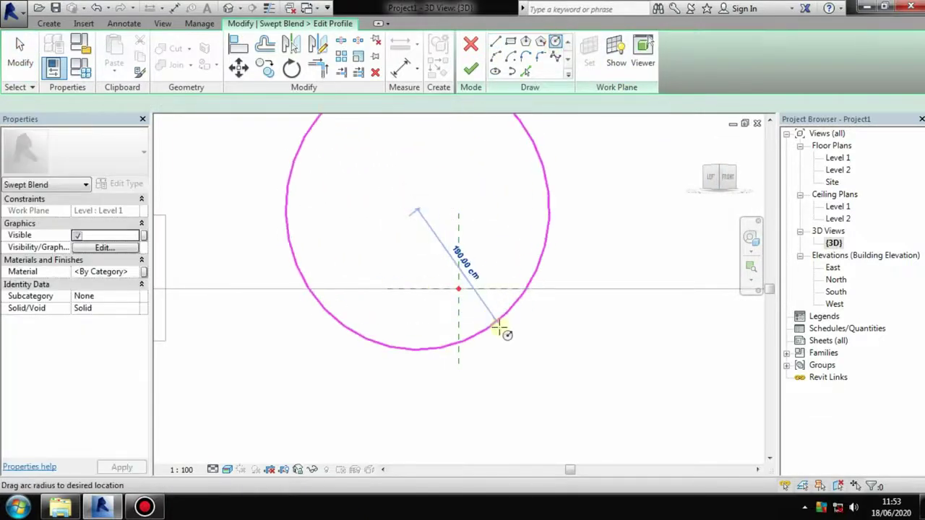
pyautogui.click(481, 316)
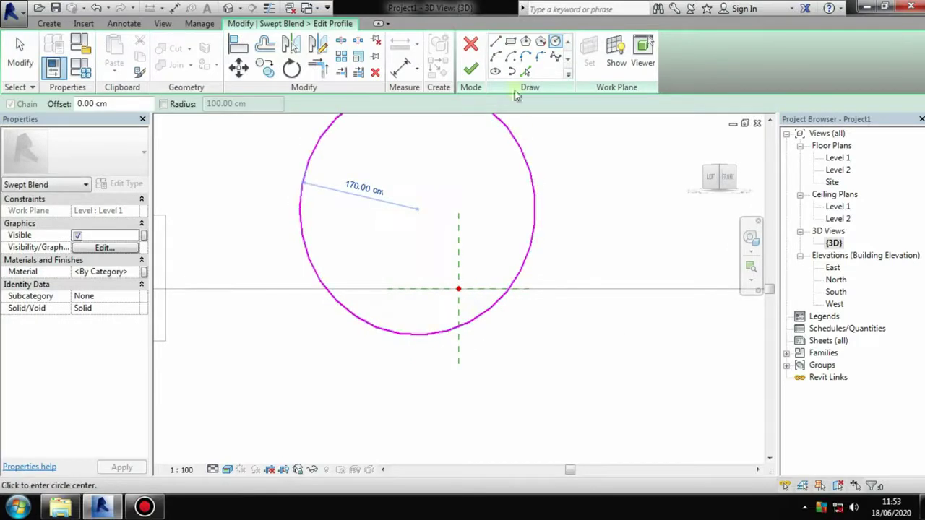
pyautogui.click(471, 70)
pyautogui.scroll(-3, 441, 206)
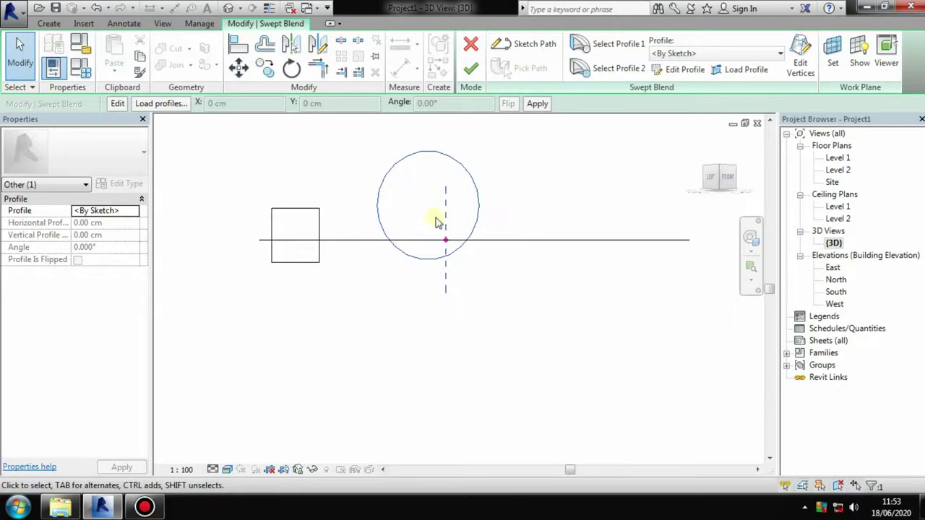
# - Finish the rectangle-to-circle swept blend solid, complete the in-place model, and orbit to review it
pyautogui.click(470, 69)
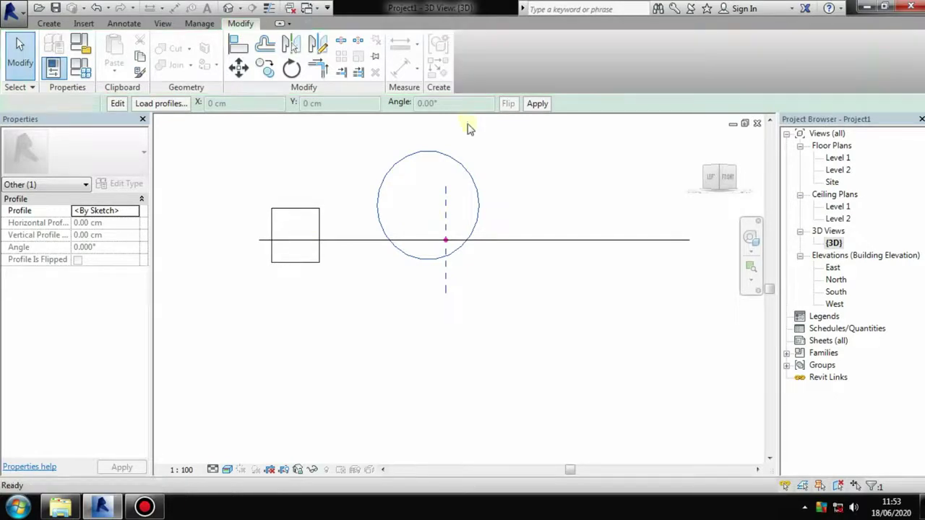
pyautogui.click(357, 261)
pyautogui.moveTo(357, 260)
pyautogui.keyDown('shift'); pyautogui.mouseDown(button='middle')
pyautogui.moveTo(398, 310)
pyautogui.moveTo(570, 289)
pyautogui.moveTo(339, 294)
pyautogui.mouseUp(button='middle'); pyautogui.keyUp('shift')
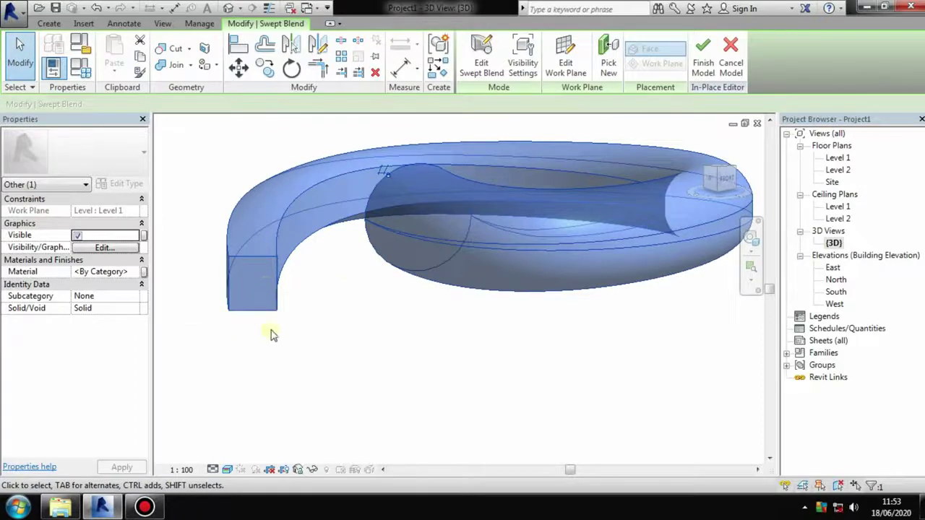
pyautogui.moveTo(239, 300)
pyautogui.keyDown('shift'); pyautogui.mouseDown(button='middle')
pyautogui.moveTo(430, 269)
pyautogui.moveTo(553, 285)
pyautogui.moveTo(627, 220)
pyautogui.moveTo(540, 242)
pyautogui.moveTo(554, 301)
pyautogui.moveTo(492, 258)
pyautogui.mouseUp(button='middle'); pyautogui.keyUp('shift')
pyautogui.press('Escape')
pyautogui.moveTo(417, 295)
pyautogui.keyDown('shift'); pyautogui.mouseDown(button='middle')
pyautogui.moveTo(467, 350)
pyautogui.moveTo(372, 324)
pyautogui.moveTo(440, 256)
pyautogui.moveTo(299, 206)
pyautogui.moveTo(362, 243)
pyautogui.mouseUp(button='middle'); pyautogui.keyUp('shift')
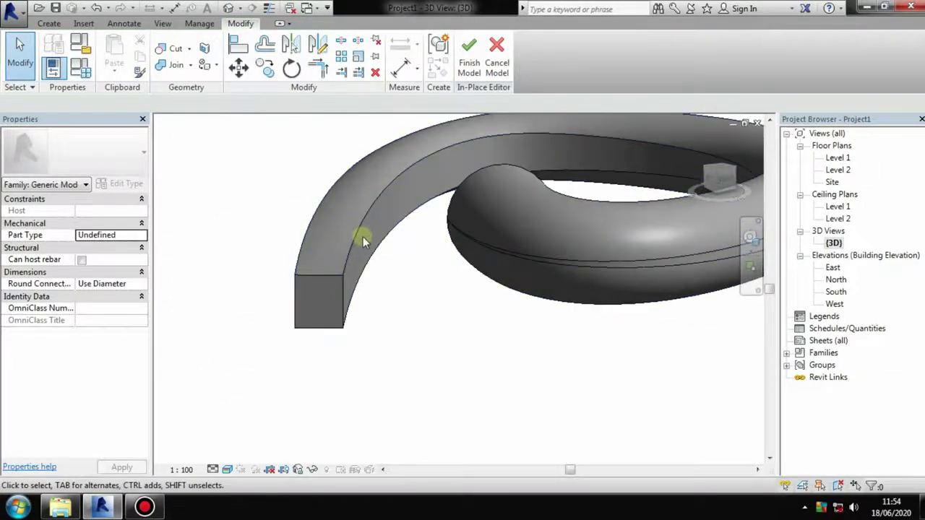
pyautogui.click(468, 68)
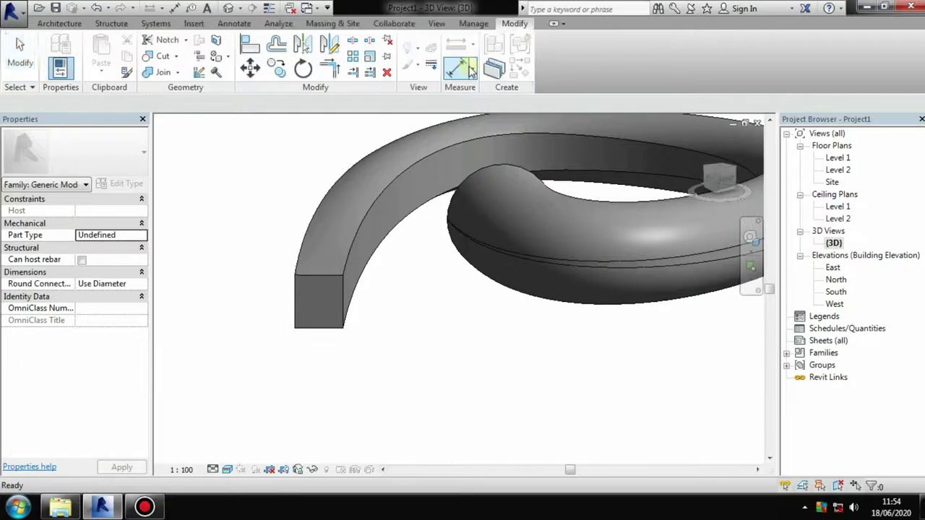
pyautogui.scroll(-5, 458, 306)
pyautogui.moveTo(361, 309)
pyautogui.keyDown('shift'); pyautogui.mouseDown(button='middle')
pyautogui.moveTo(501, 312)
pyautogui.moveTo(414, 264)
pyautogui.mouseUp(button='middle'); pyautogui.keyUp('shift')
# - Reopen the spiral model in place, edit the swept blend, and select Profile 2
pyautogui.click(473, 266)
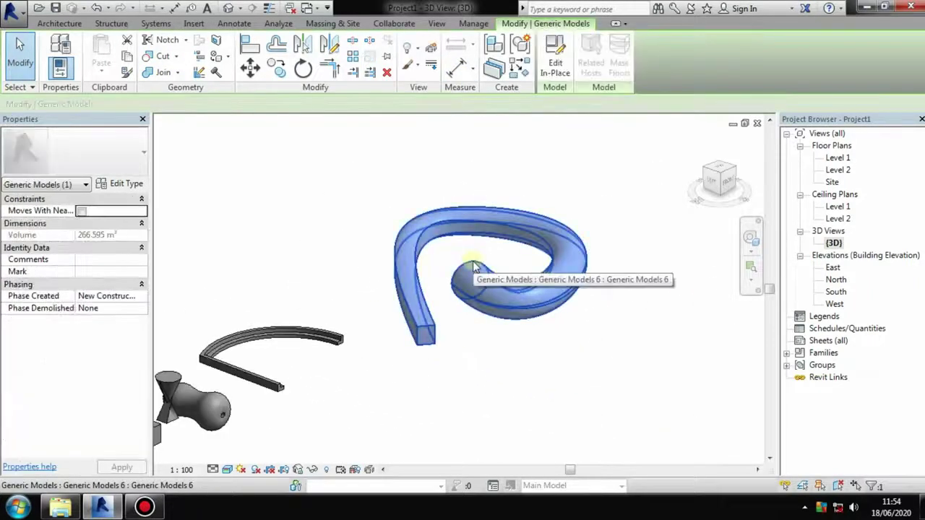
pyautogui.click(557, 85)
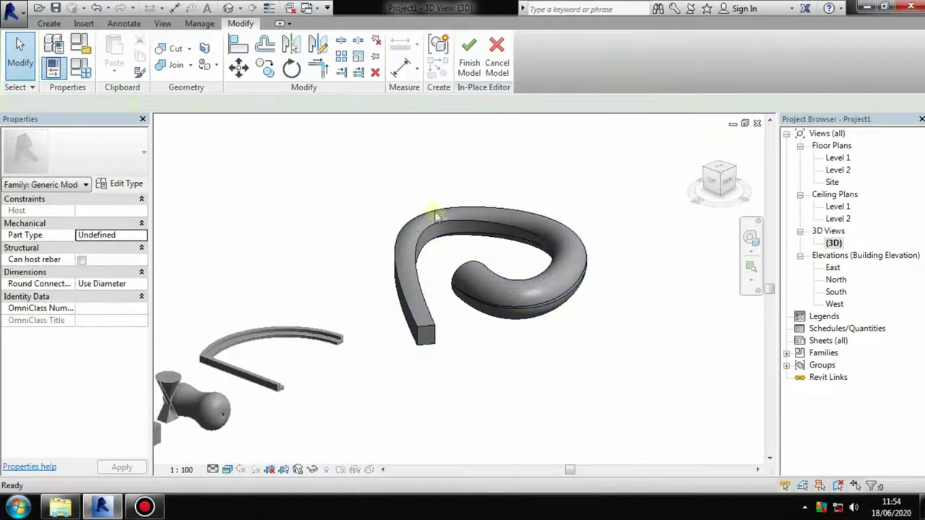
pyautogui.click(472, 267)
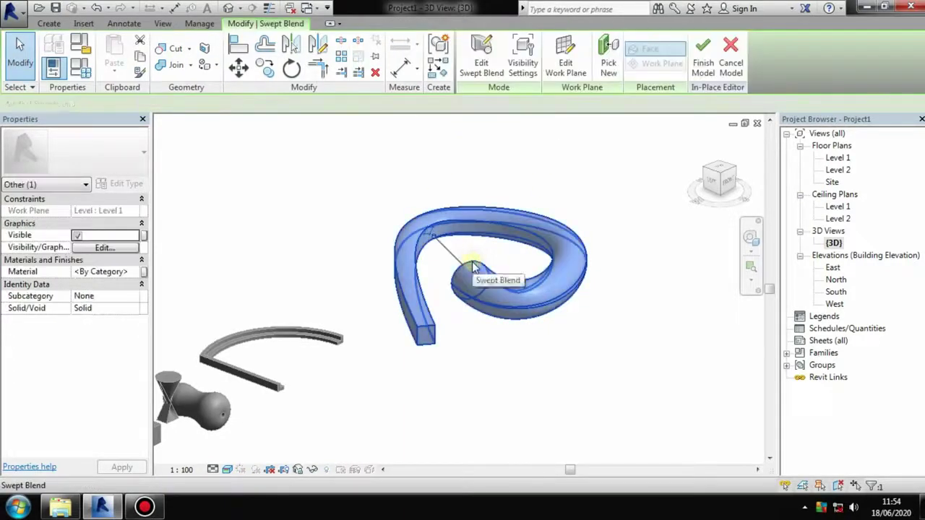
pyautogui.click(481, 75)
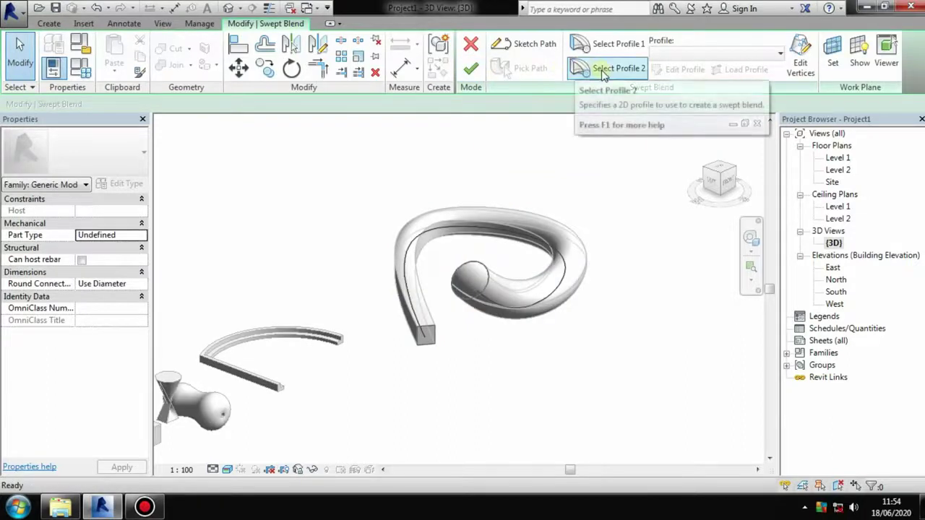
pyautogui.click(606, 68)
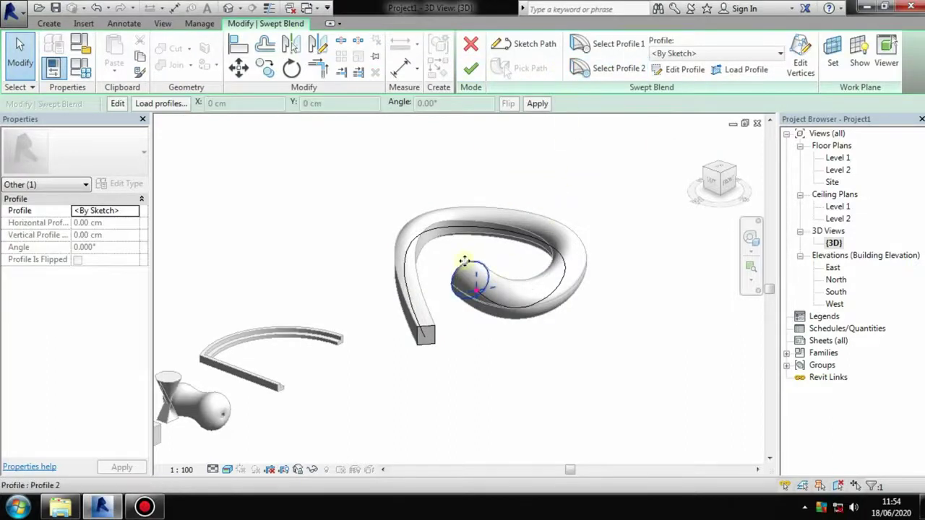
pyautogui.keyDown('shift'); pyautogui.moveTo(478, 271); pyautogui.dragTo(477, 264, button='middle'); pyautogui.keyUp('shift')
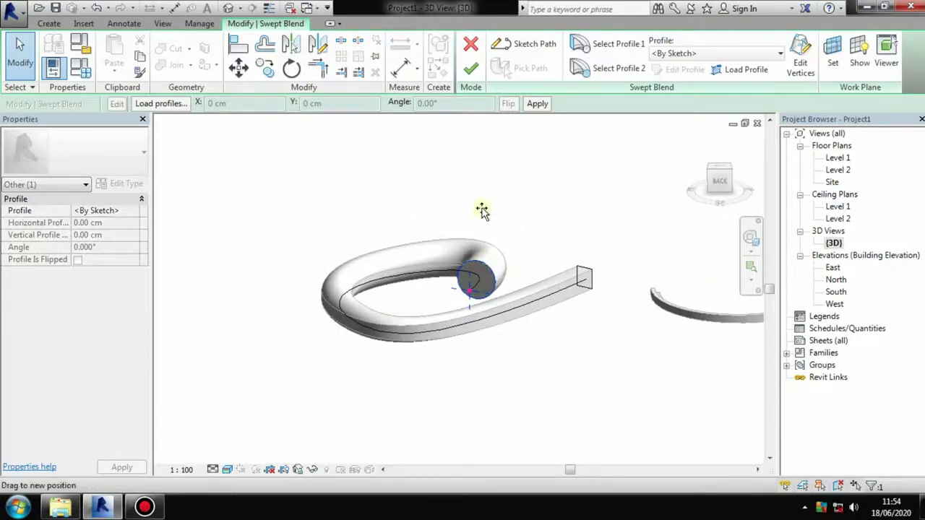
pyautogui.moveTo(482, 262); pyautogui.dragTo(473, 261)
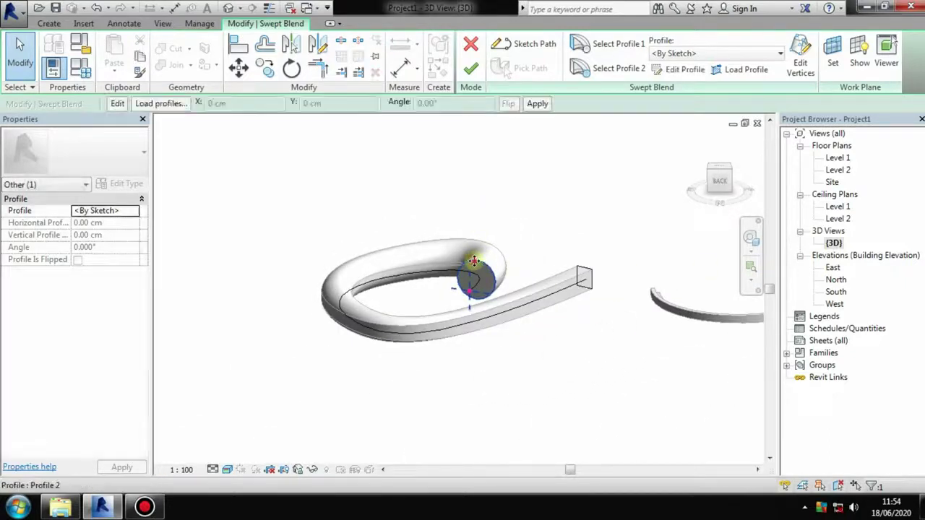
# - Move the 170 cm profile circle higher, then finish the profile and swept blend edits
pyautogui.click(678, 70)
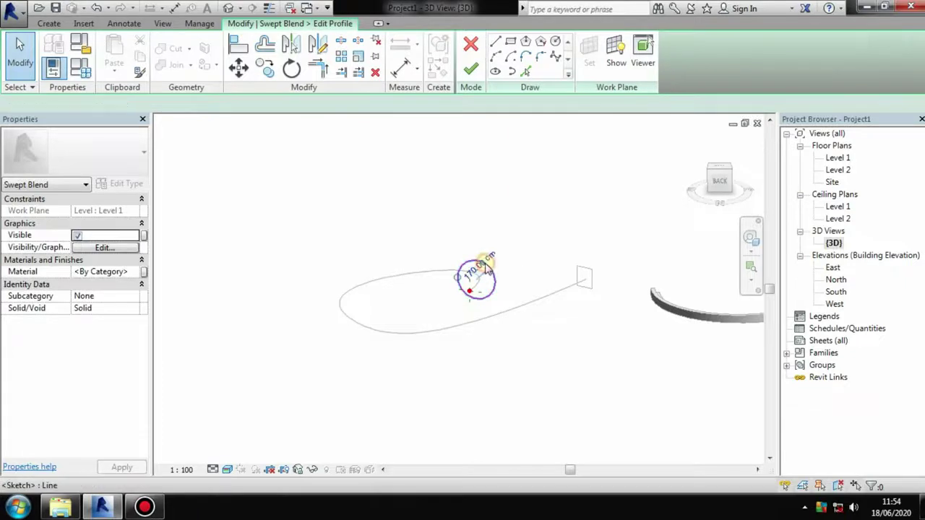
pyautogui.moveTo(486, 228); pyautogui.dragTo(484, 208)
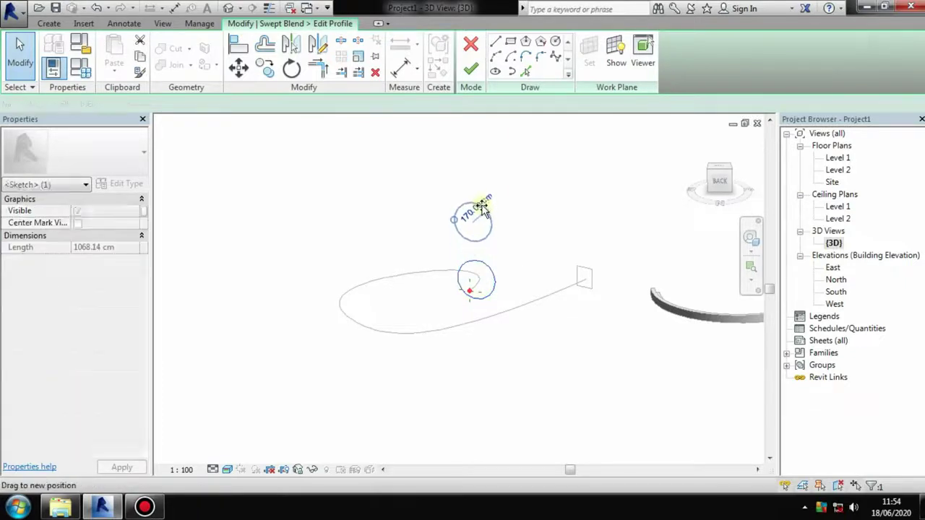
pyautogui.click(470, 68)
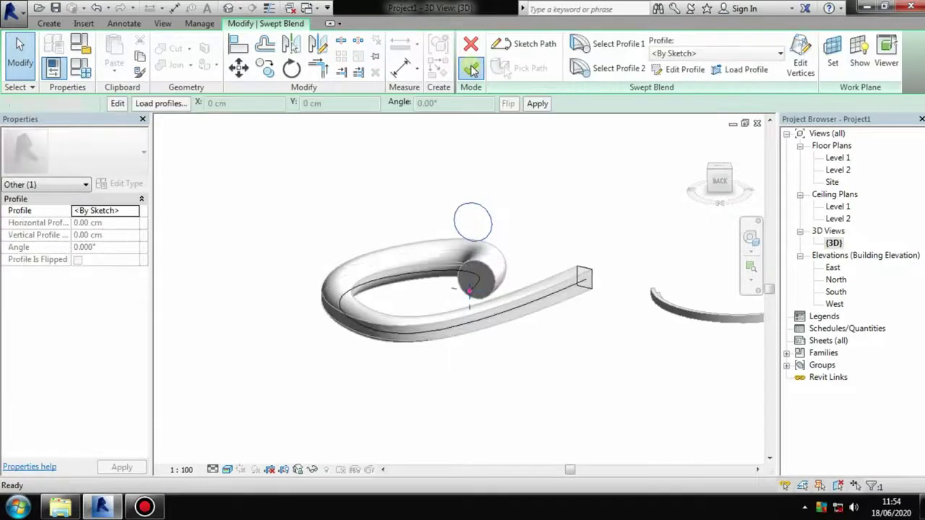
pyautogui.click(471, 65)
pyautogui.keyDown('shift'); pyautogui.moveTo(519, 263); pyautogui.dragTo(285, 295, button='middle'); pyautogui.keyUp('shift')
pyautogui.click(644, 355)
pyautogui.moveTo(643, 355)
pyautogui.keyDown('shift'); pyautogui.mouseDown(button='middle')
pyautogui.moveTo(447, 304)
pyautogui.moveTo(216, 341)
pyautogui.moveTo(599, 268)
pyautogui.moveTo(398, 314)
pyautogui.mouseUp(button='middle'); pyautogui.keyUp('shift')
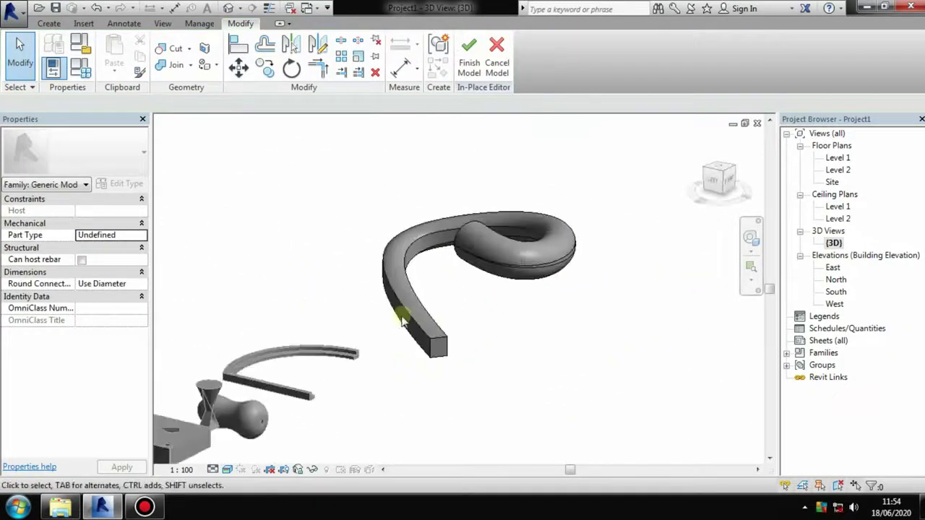
# - Finish the reshaped spiral in-place model and orbit the view to line up all the forms
pyautogui.click(470, 66)
pyautogui.moveTo(402, 264)
pyautogui.keyDown('shift'); pyautogui.mouseDown(button='middle')
pyautogui.moveTo(492, 269)
pyautogui.moveTo(346, 335)
pyautogui.moveTo(614, 263)
pyautogui.moveTo(459, 315)
pyautogui.moveTo(281, 209)
pyautogui.moveTo(477, 274)
pyautogui.moveTo(294, 294)
pyautogui.moveTo(139, 212)
pyautogui.mouseUp(button='middle'); pyautogui.keyUp('shift')
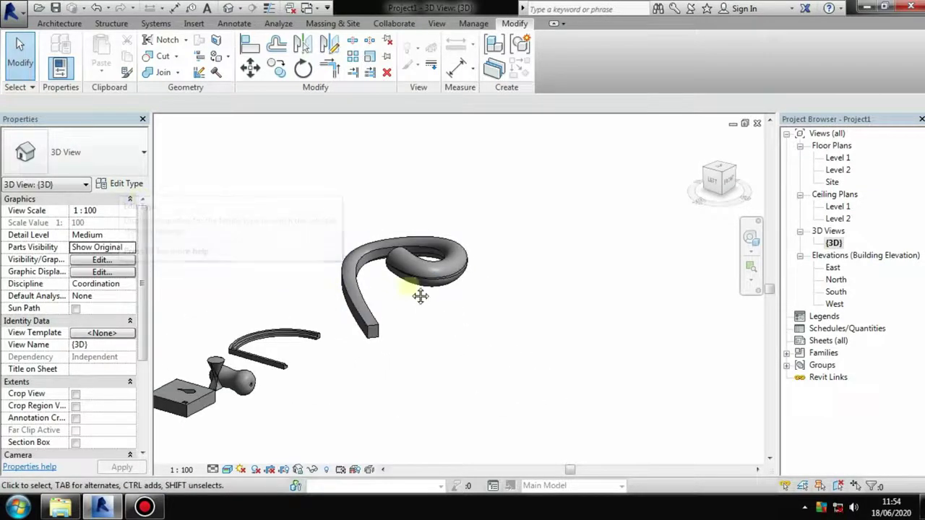
pyautogui.moveTo(421, 295)
pyautogui.keyDown('shift'); pyautogui.mouseDown(button='middle')
pyautogui.moveTo(603, 245)
pyautogui.moveTo(455, 262)
pyautogui.mouseUp(button='middle'); pyautogui.keyUp('shift')
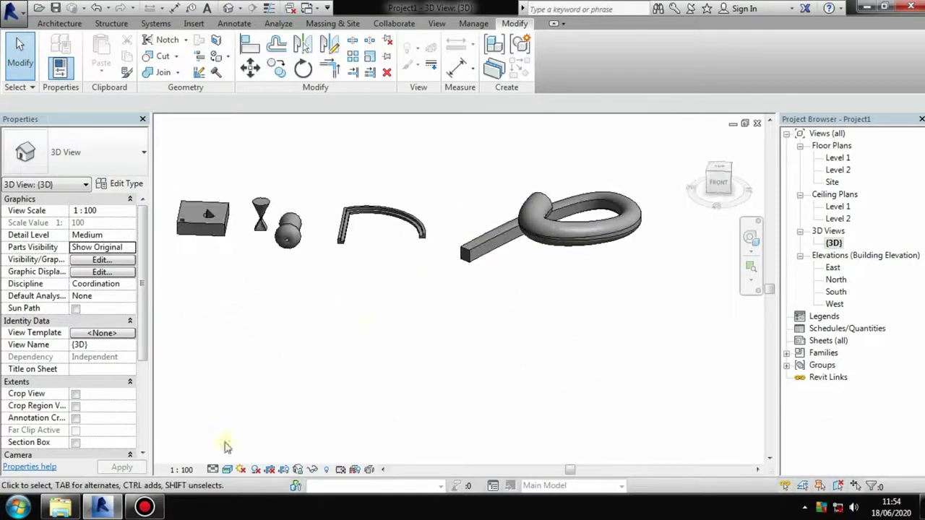
pyautogui.click(145, 508)
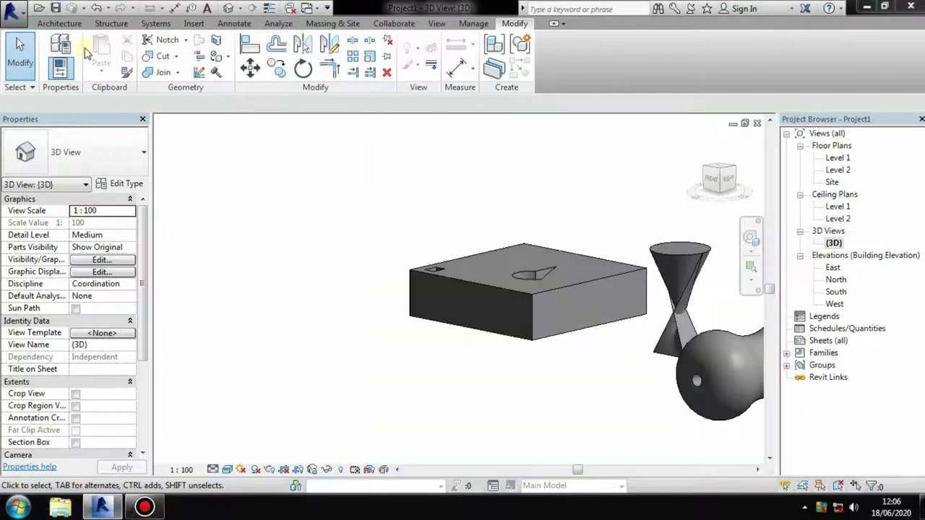
# - Create a new in-place Generic Models component with the default name
pyautogui.click(59, 23)
pyautogui.click(160, 65)
pyautogui.click(186, 127)
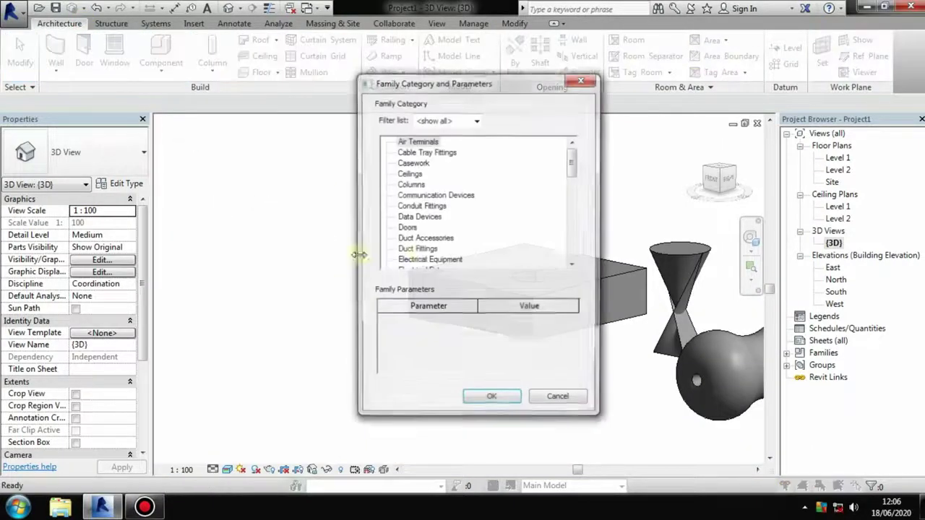
pyautogui.click(417, 250)
pyautogui.press('Down')
pyautogui.press('Down')
pyautogui.press('Down')
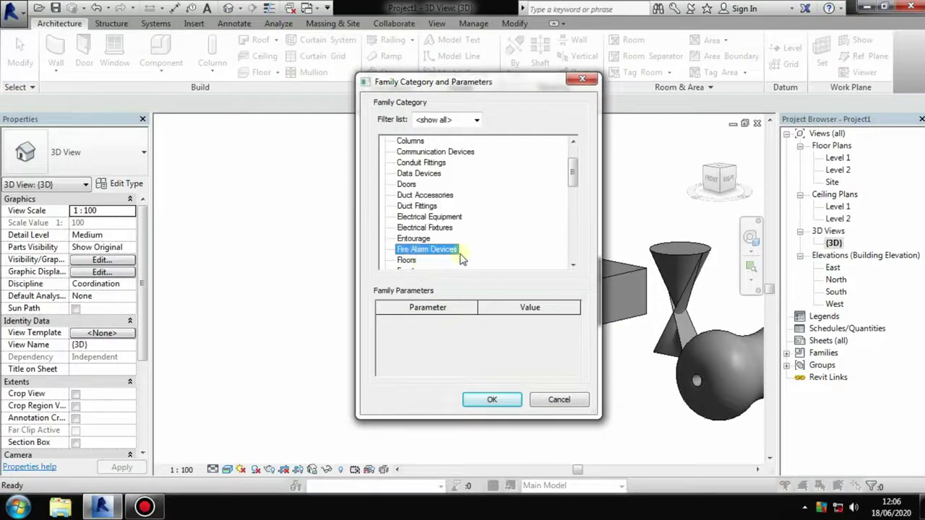
pyautogui.press('Down')
pyautogui.press('Down')
pyautogui.press('Down')
pyautogui.click(491, 399)
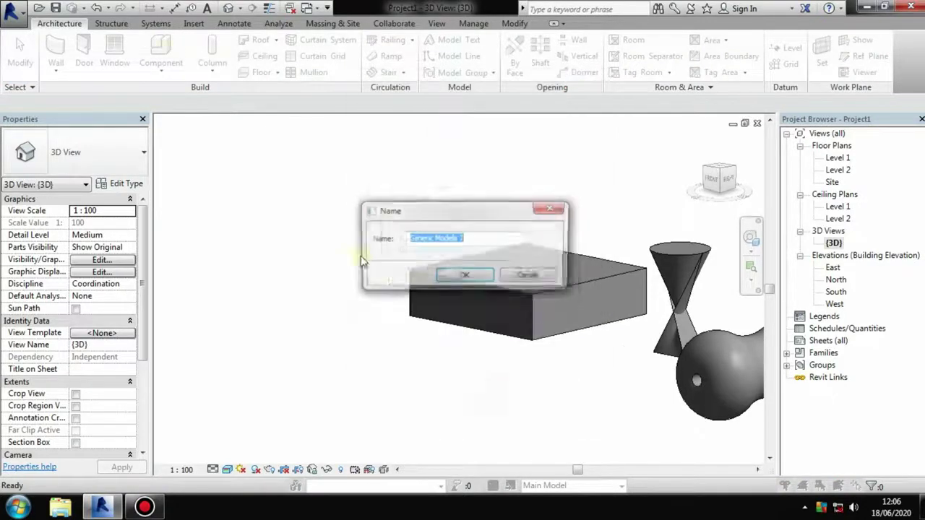
pyautogui.click(465, 276)
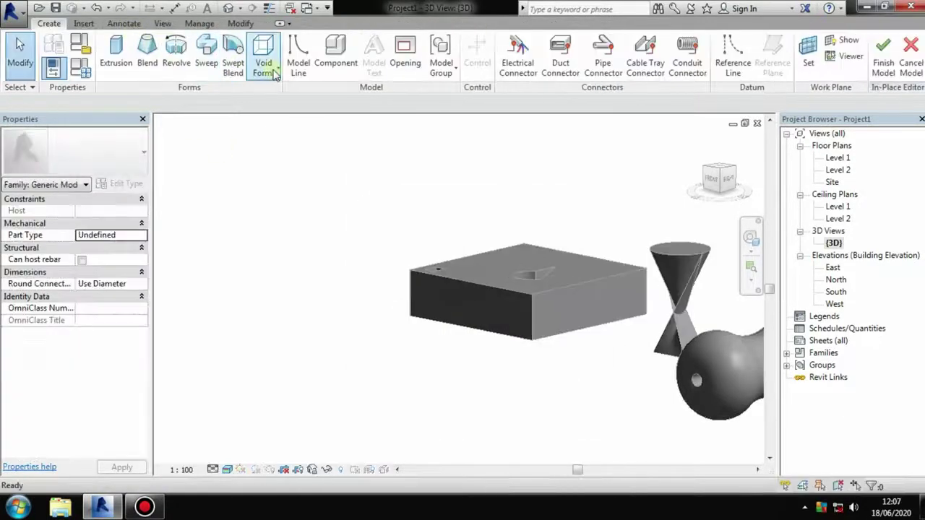
# - Start a solid extrusion, 25 cm deep, for the new component
pyautogui.click(267, 72)
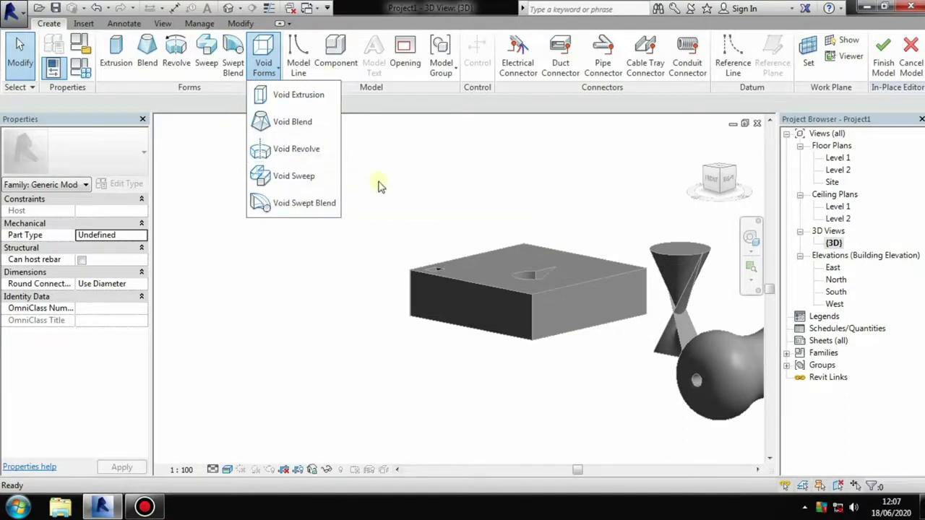
pyautogui.click(463, 371)
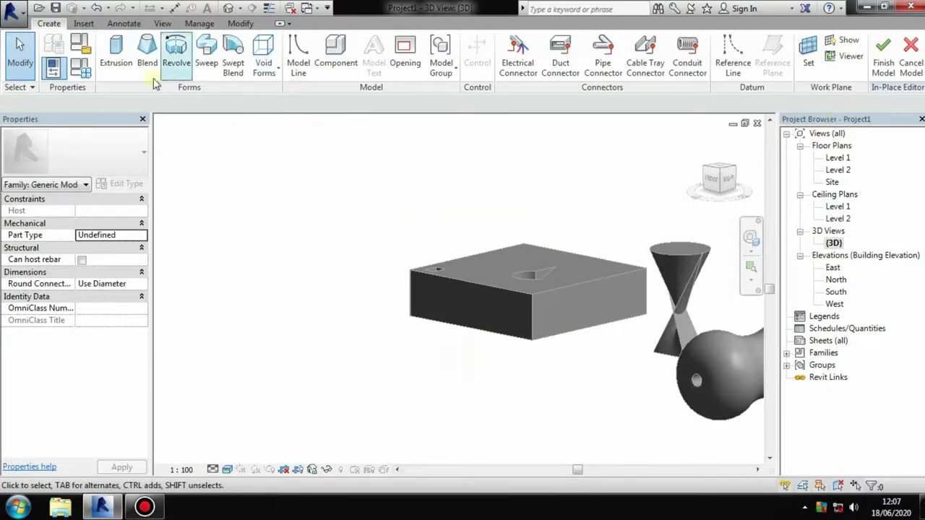
pyautogui.moveTo(405, 343)
pyautogui.keyDown('shift'); pyautogui.mouseDown(button='middle')
pyautogui.moveTo(523, 388)
pyautogui.moveTo(437, 354)
pyautogui.mouseUp(button='middle'); pyautogui.keyUp('shift')
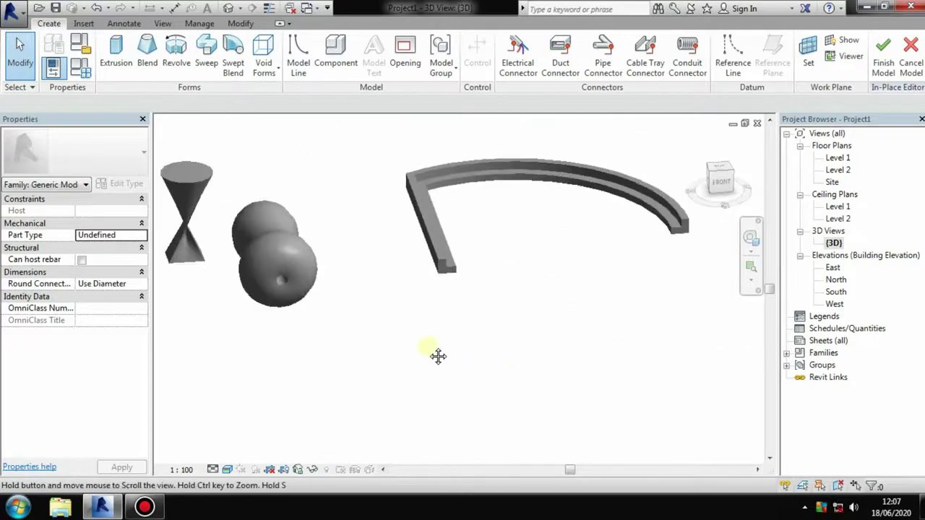
pyautogui.click(119, 50)
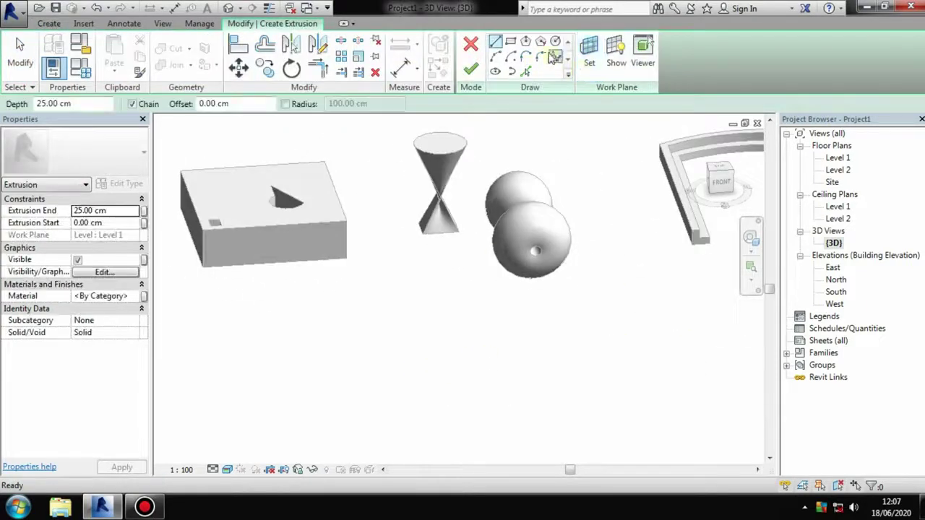
# - Sketch an 880 × 1130 cm rectangle, finish it, and raise the extrusion to 736.07 cm tall
pyautogui.click(511, 41)
pyautogui.moveTo(506, 326); pyautogui.dragTo(513, 362, button='middle')
pyautogui.click(512, 358)
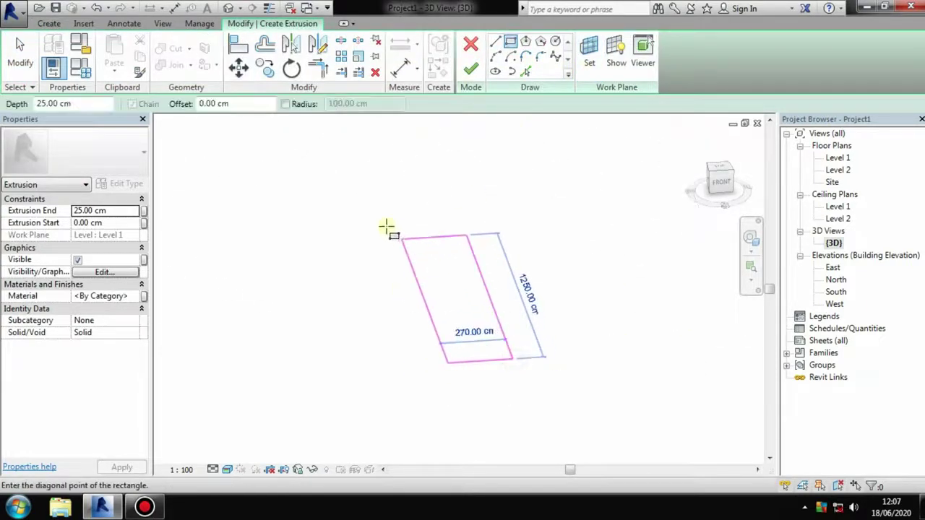
pyautogui.click(260, 262)
pyautogui.click(471, 69)
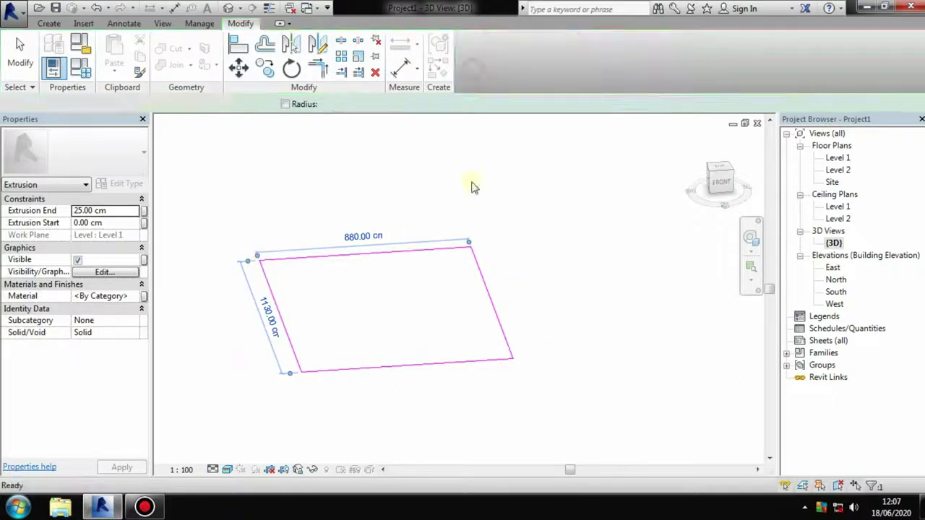
pyautogui.moveTo(386, 300)
pyautogui.mouseDown()
pyautogui.moveTo(393, 223)
pyautogui.moveTo(376, 196)
pyautogui.mouseUp()
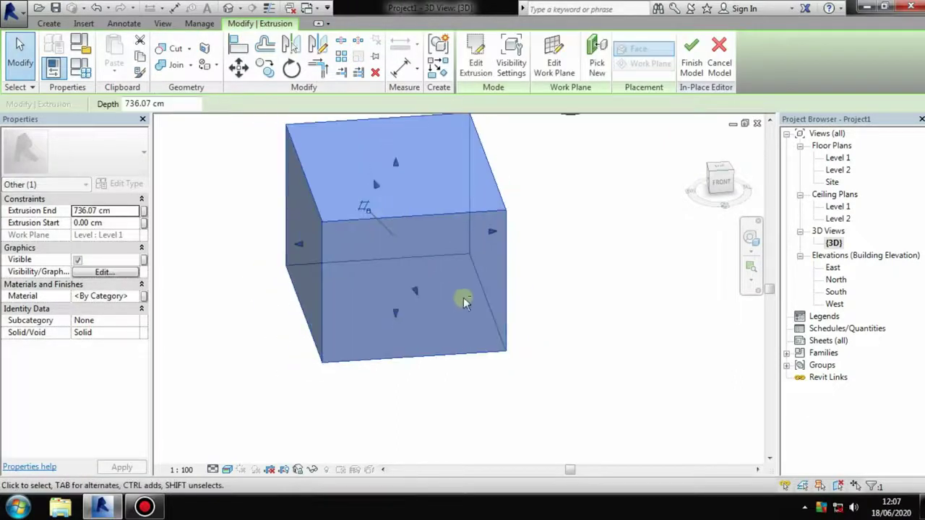
# - Orbit around the tall box to compare it with the other models, then show the void form types
pyautogui.moveTo(464, 299)
pyautogui.keyDown('shift'); pyautogui.mouseDown(button='middle')
pyautogui.moveTo(450, 265)
pyautogui.moveTo(549, 347)
pyautogui.mouseUp(button='middle'); pyautogui.keyUp('shift')
pyautogui.click(549, 347)
pyautogui.moveTo(347, 258)
pyautogui.keyDown('shift'); pyautogui.mouseDown(button='middle')
pyautogui.moveTo(467, 310)
pyautogui.moveTo(564, 306)
pyautogui.mouseUp(button='middle'); pyautogui.keyUp('shift')
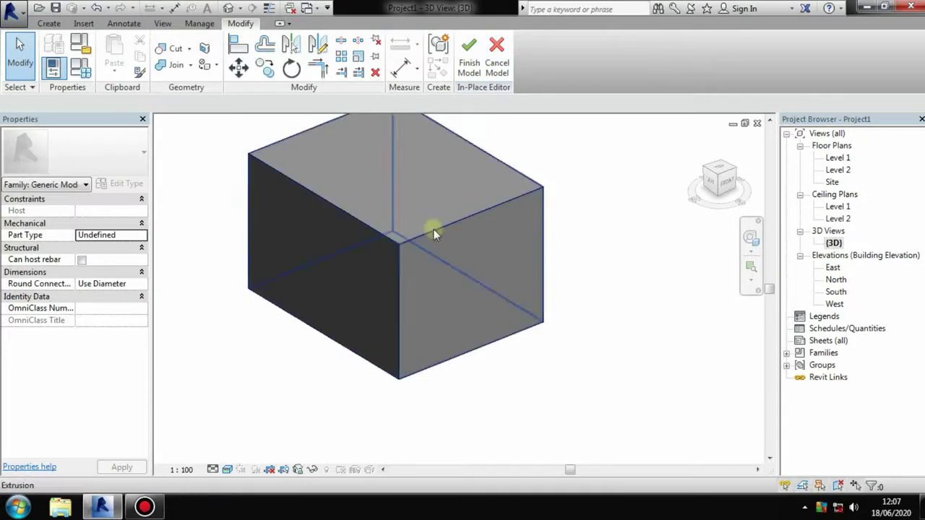
pyautogui.keyDown('shift'); pyautogui.moveTo(444, 233); pyautogui.dragTo(409, 201, button='middle'); pyautogui.keyUp('shift')
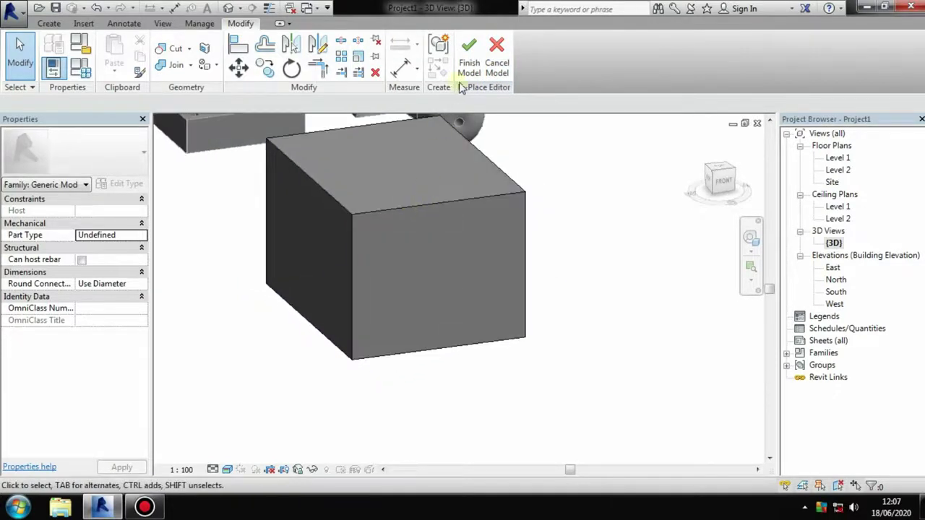
pyautogui.click(48, 24)
pyautogui.click(264, 69)
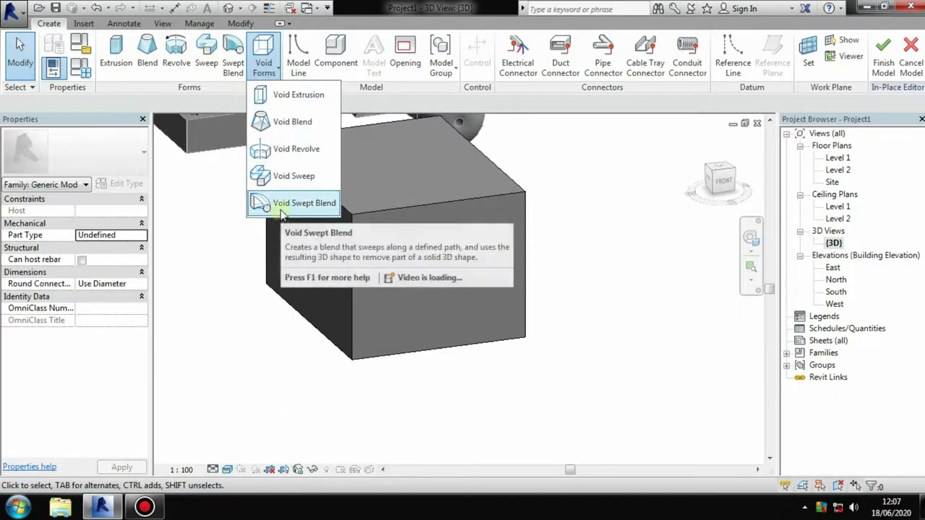
# - Start a void extrusion on the box's front face with a 590 × 390 cm rectangular outline
pyautogui.click(279, 94)
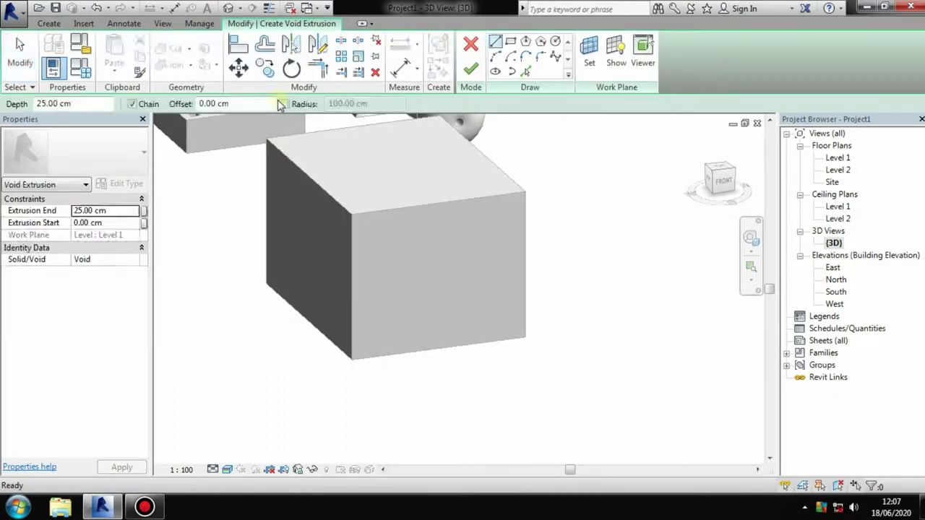
pyautogui.click(589, 51)
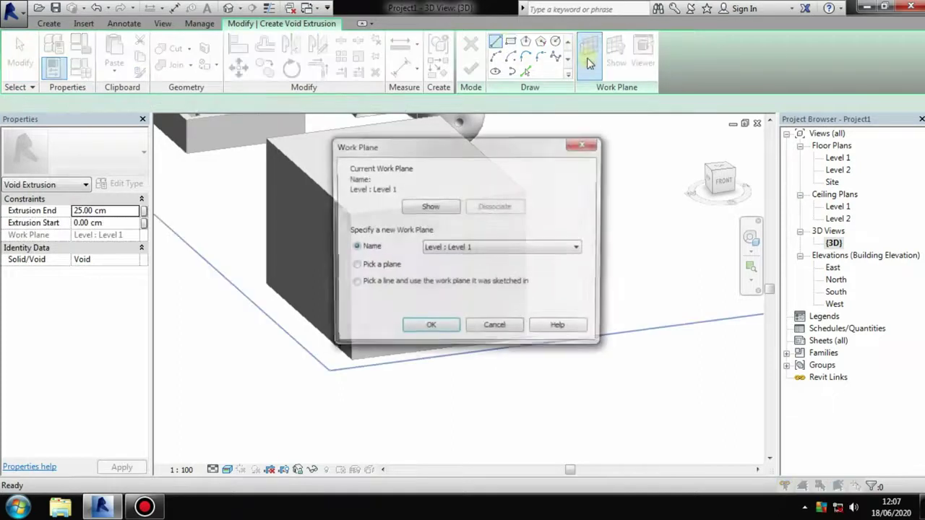
pyautogui.click(421, 327)
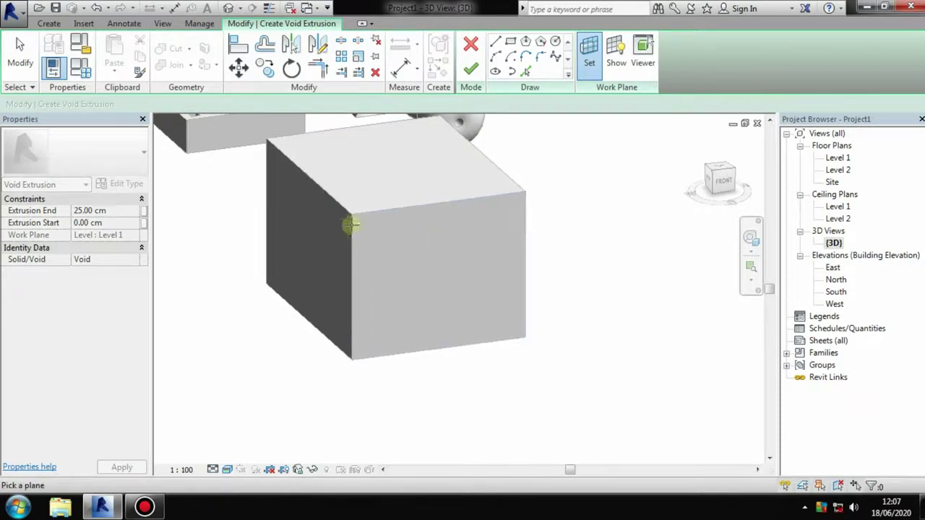
pyautogui.scroll(1, 474, 277)
pyautogui.scroll(1, 475, 277)
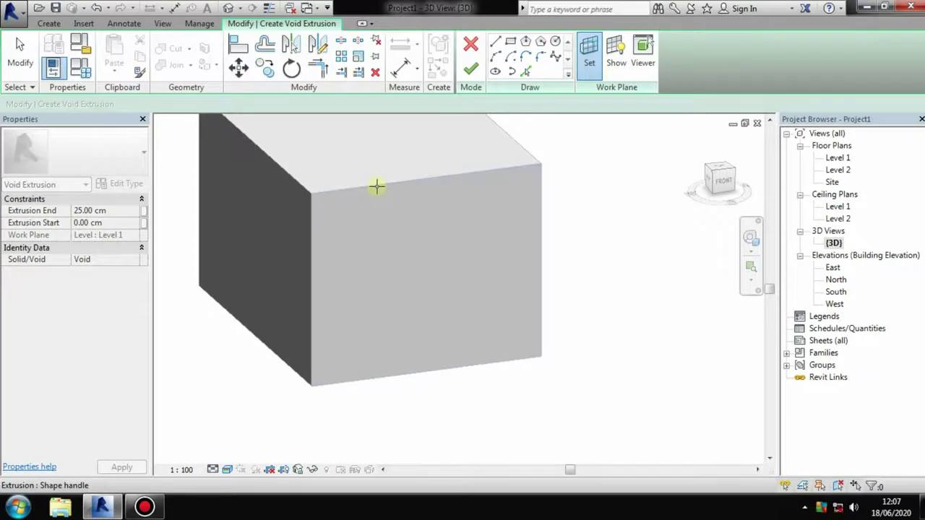
pyautogui.click(469, 159)
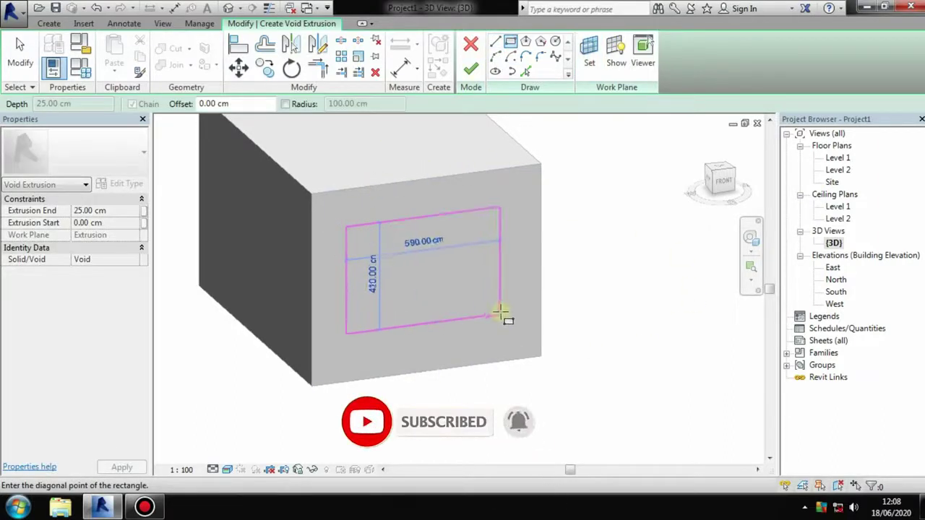
pyautogui.click(501, 309)
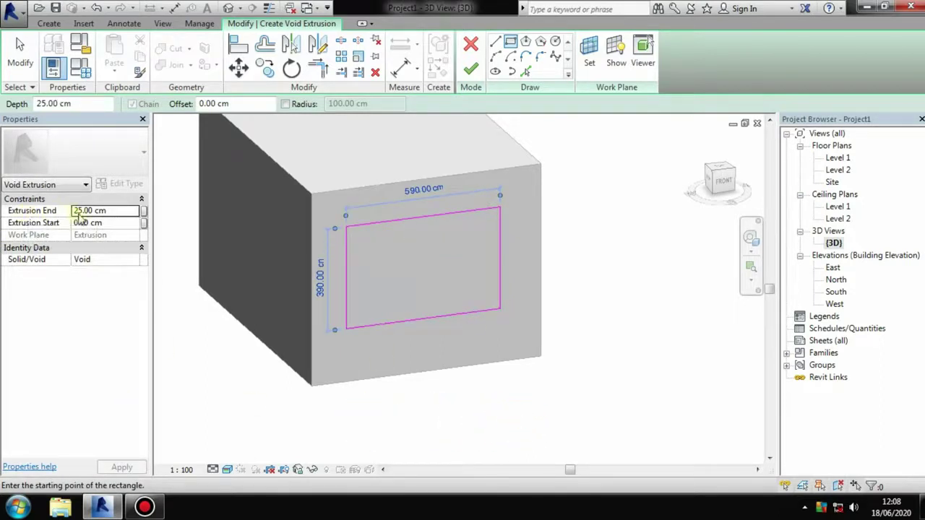
# - Give the void an Extrusion End of 0 and an Extrusion Start of 50 cm, then finish it
pyautogui.doubleClick(85, 210)
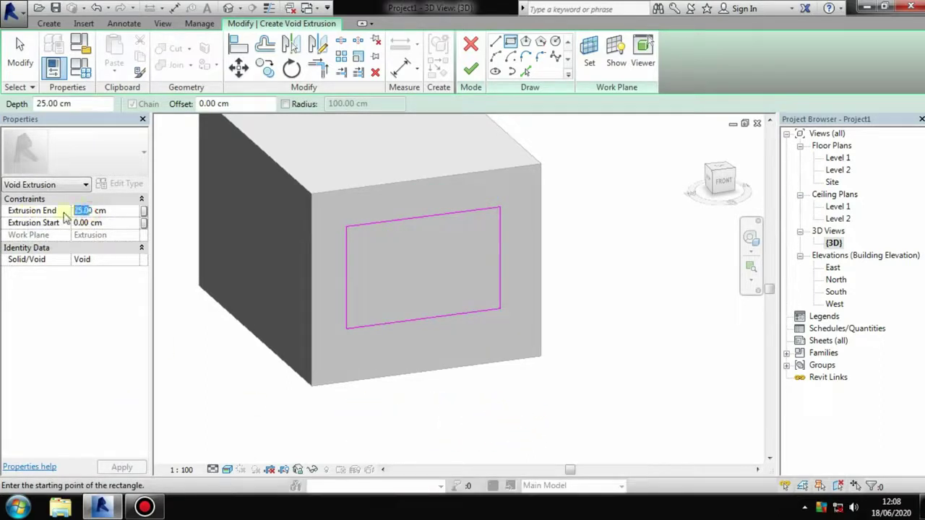
pyautogui.write('0')
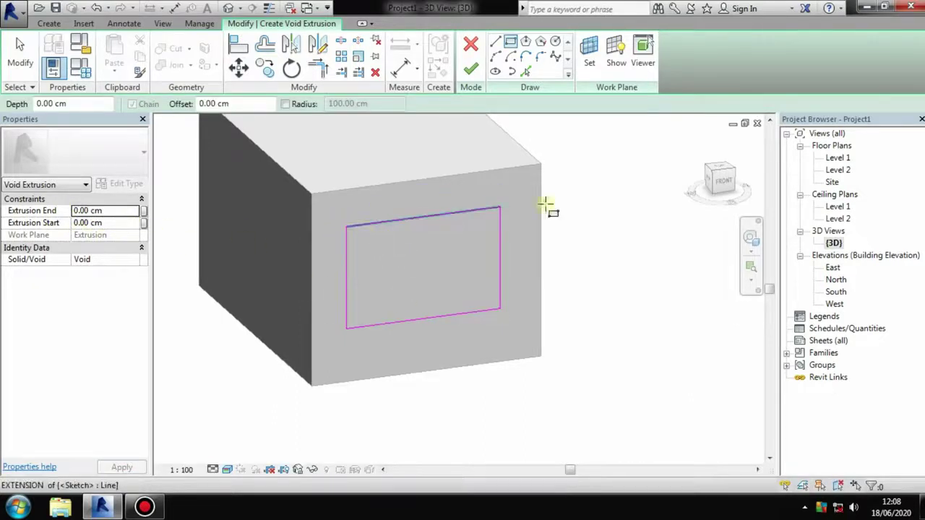
pyautogui.moveTo(362, 237)
pyautogui.keyDown('shift'); pyautogui.mouseDown(button='middle')
pyautogui.moveTo(470, 237)
pyautogui.moveTo(615, 269)
pyautogui.mouseUp(button='middle'); pyautogui.keyUp('shift')
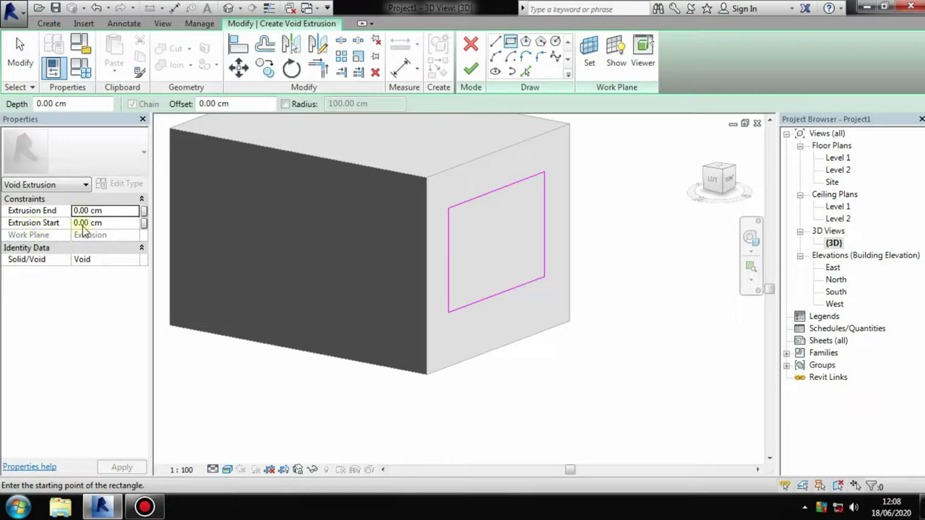
pyautogui.click(85, 223)
pyautogui.write('50')
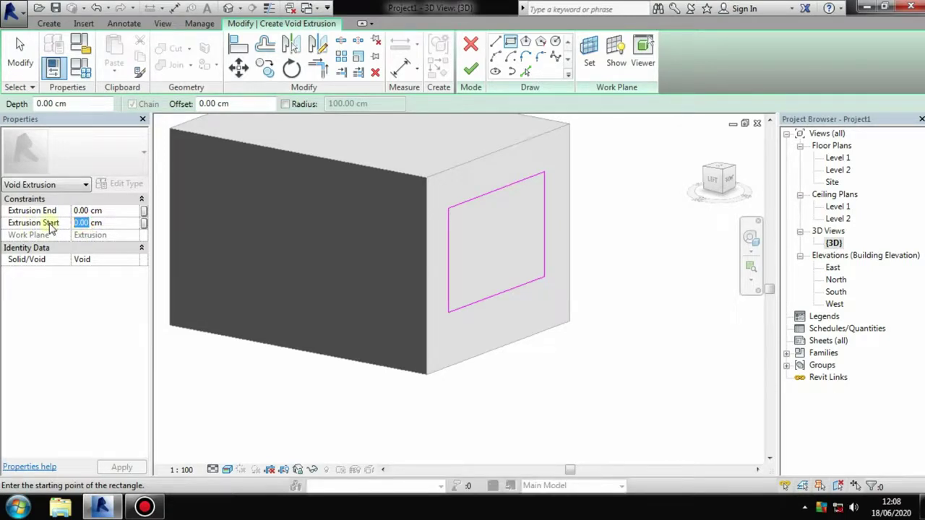
pyautogui.click(470, 69)
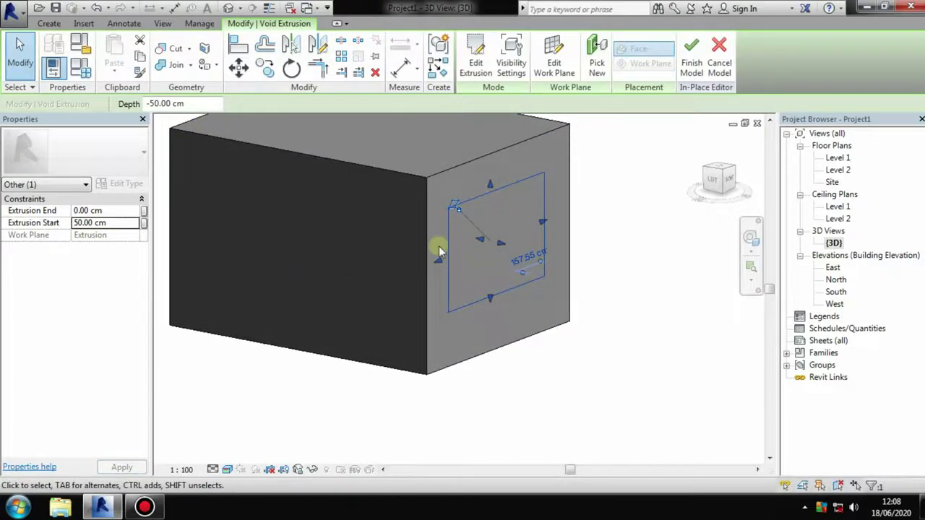
# - Cut the solid box with the void and finish the in-place model
pyautogui.click(173, 51)
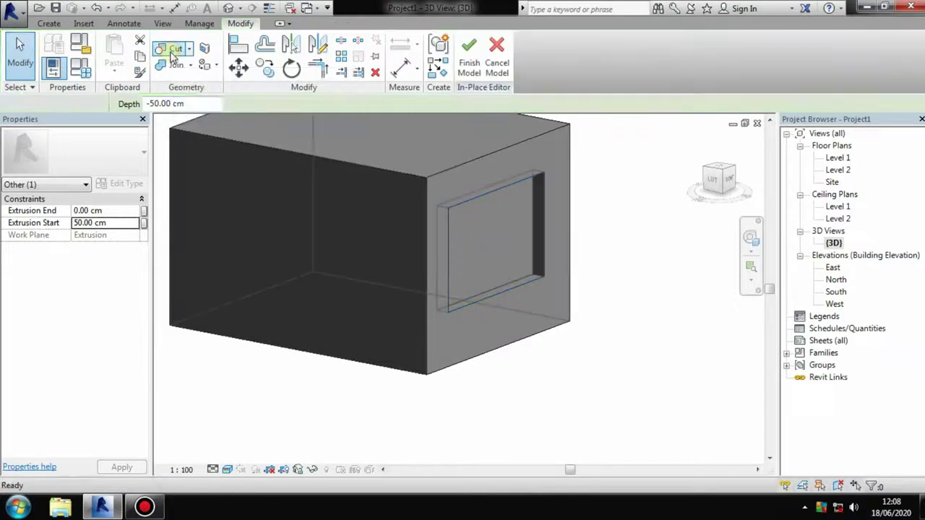
pyautogui.keyDown('shift'); pyautogui.moveTo(532, 252); pyautogui.dragTo(270, 275, button='middle'); pyautogui.keyUp('shift')
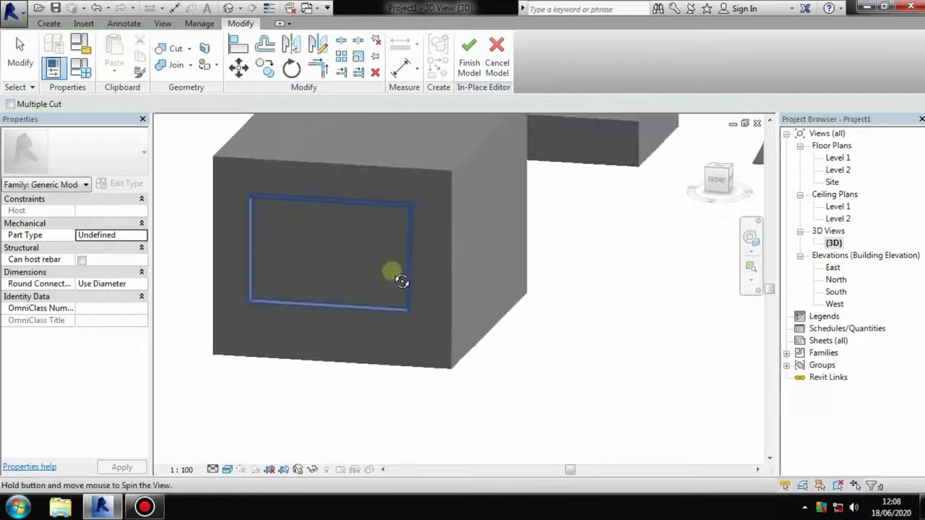
pyautogui.scroll(3, 197, 264)
pyautogui.scroll(1, 197, 265)
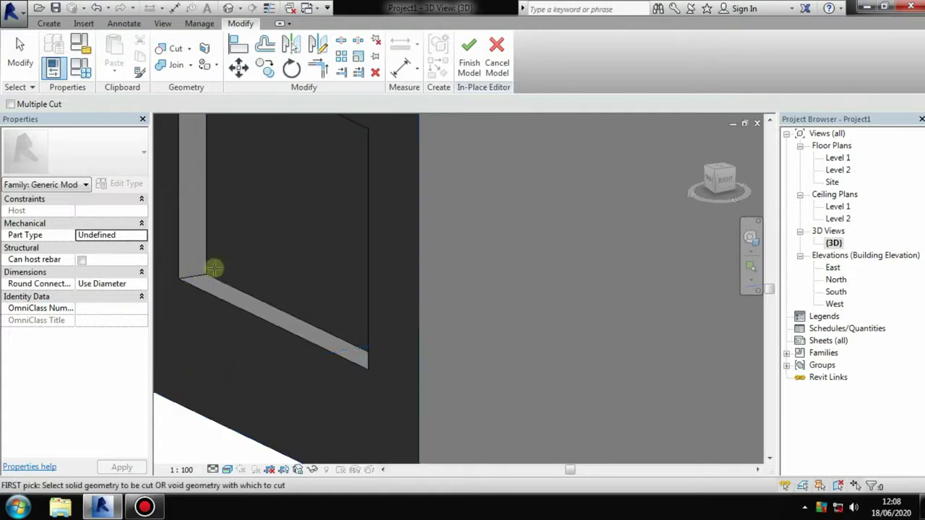
pyautogui.click(470, 49)
# - Inspect the box's rectangular opening from several angles, stretching one face slightly
pyautogui.scroll(-3, 440, 289)
pyautogui.keyDown('shift'); pyautogui.moveTo(439, 289); pyautogui.dragTo(588, 296, button='middle'); pyautogui.keyUp('shift')
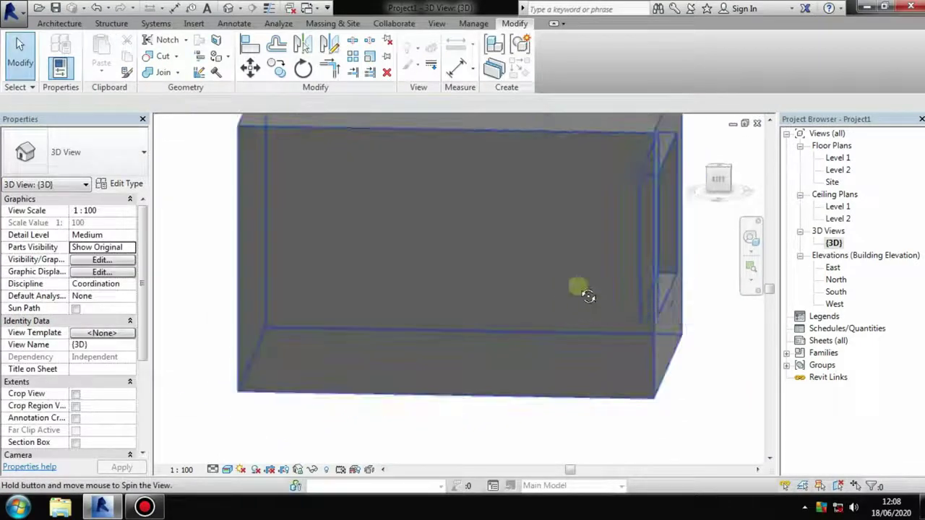
pyautogui.click(665, 262)
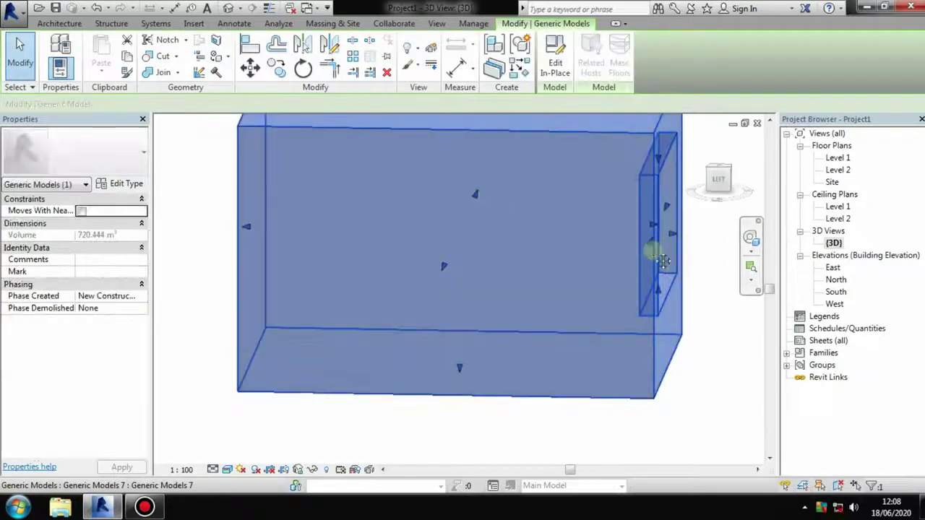
pyautogui.keyDown('shift'); pyautogui.moveTo(663, 262); pyautogui.dragTo(625, 238, button='middle'); pyautogui.keyUp('shift')
pyautogui.moveTo(636, 242); pyautogui.dragTo(482, 213)
pyautogui.keyDown('shift'); pyautogui.moveTo(612, 294); pyautogui.dragTo(512, 310, button='middle'); pyautogui.keyUp('shift')
pyautogui.click(661, 412)
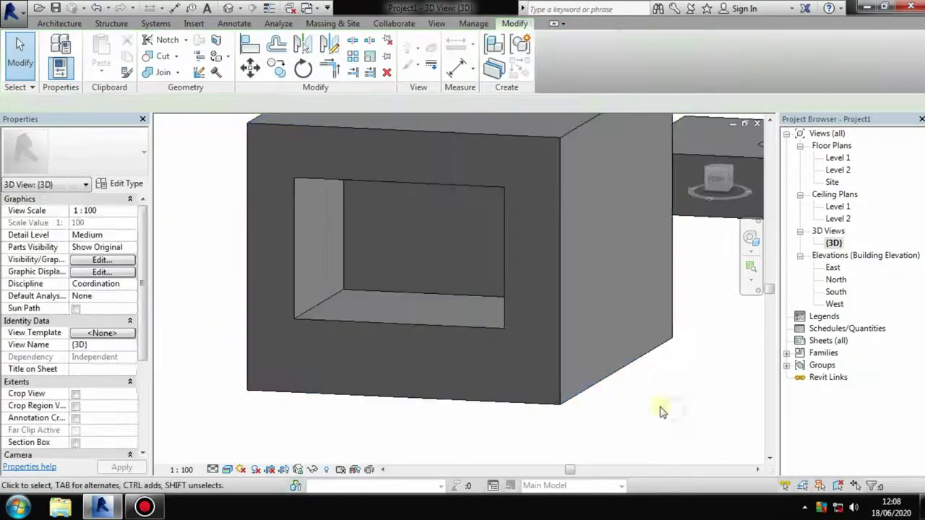
pyautogui.moveTo(661, 411)
pyautogui.keyDown('shift'); pyautogui.mouseDown(button='middle')
pyautogui.moveTo(612, 415)
pyautogui.moveTo(660, 402)
pyautogui.moveTo(747, 419)
pyautogui.moveTo(705, 402)
pyautogui.mouseUp(button='middle'); pyautogui.keyUp('shift')
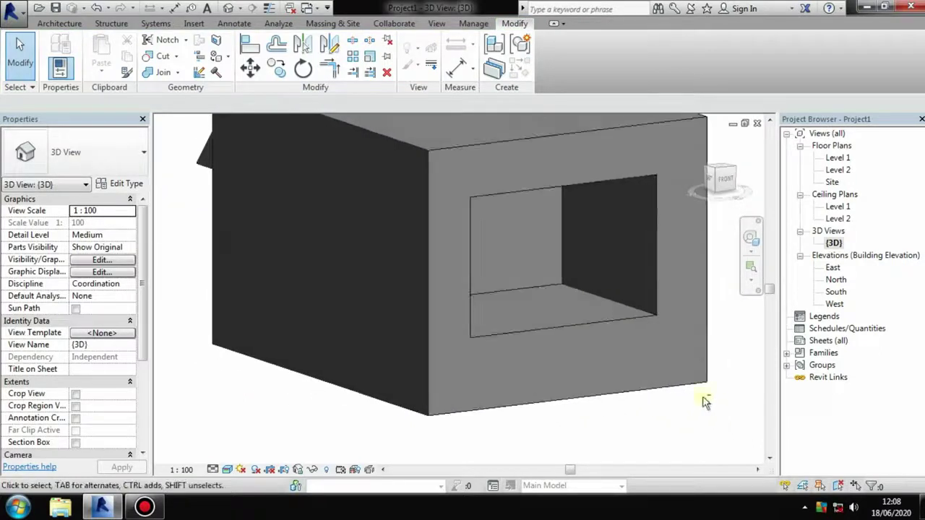
# - Start another in-place Generic Models component and finish it empty, triggering a deletion warning
pyautogui.click(60, 26)
pyautogui.click(161, 72)
pyautogui.click(193, 124)
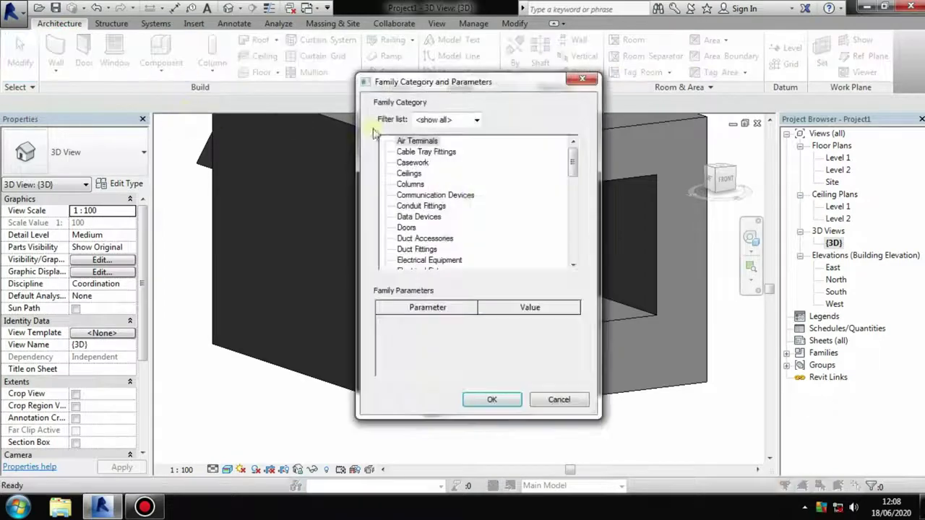
pyautogui.click(466, 195)
pyautogui.press('g')
pyautogui.click(492, 400)
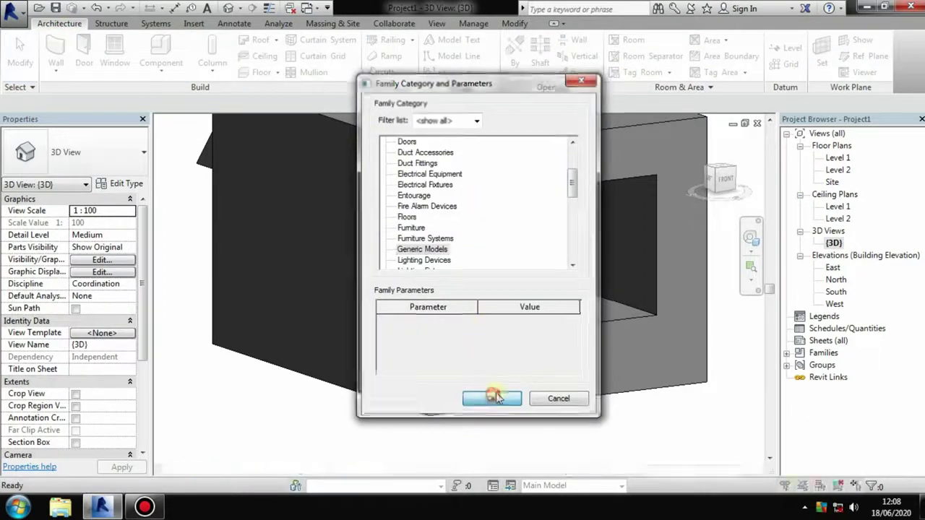
pyautogui.click(470, 276)
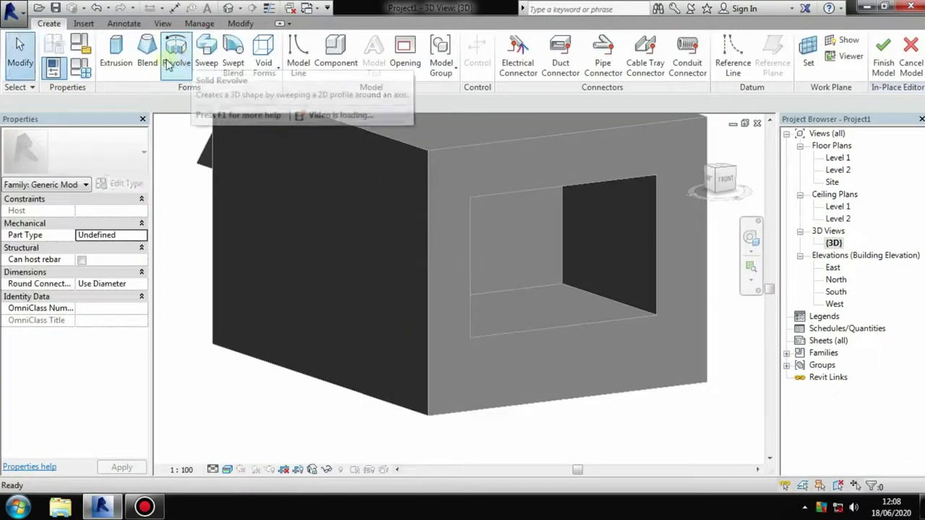
pyautogui.click(274, 72)
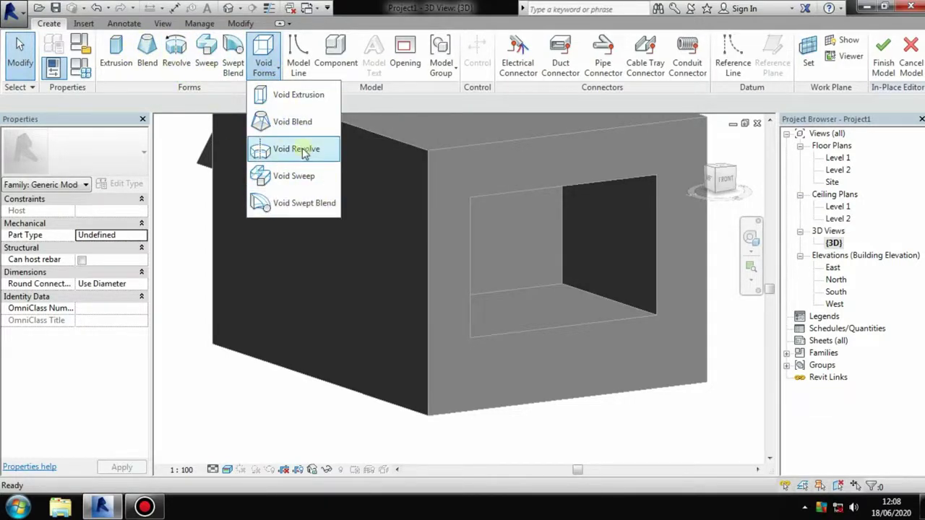
pyautogui.click(883, 52)
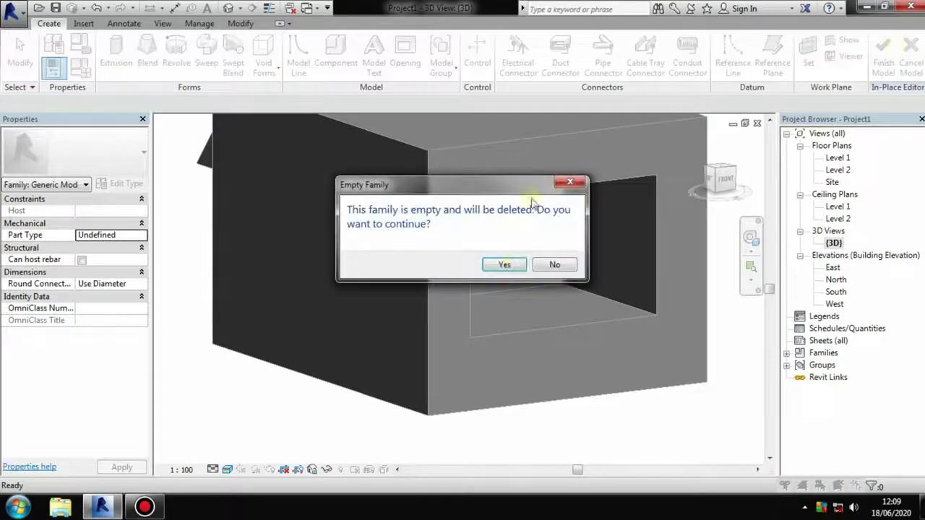
# - Confirm deleting the empty family and orbit to view the recessed box's long side
pyautogui.click(515, 264)
pyautogui.moveTo(574, 252)
pyautogui.keyDown('shift'); pyautogui.mouseDown(button='middle')
pyautogui.moveTo(584, 351)
pyautogui.moveTo(566, 339)
pyautogui.moveTo(351, 346)
pyautogui.moveTo(368, 336)
pyautogui.moveTo(564, 347)
pyautogui.mouseUp(button='middle'); pyautogui.keyUp('shift')
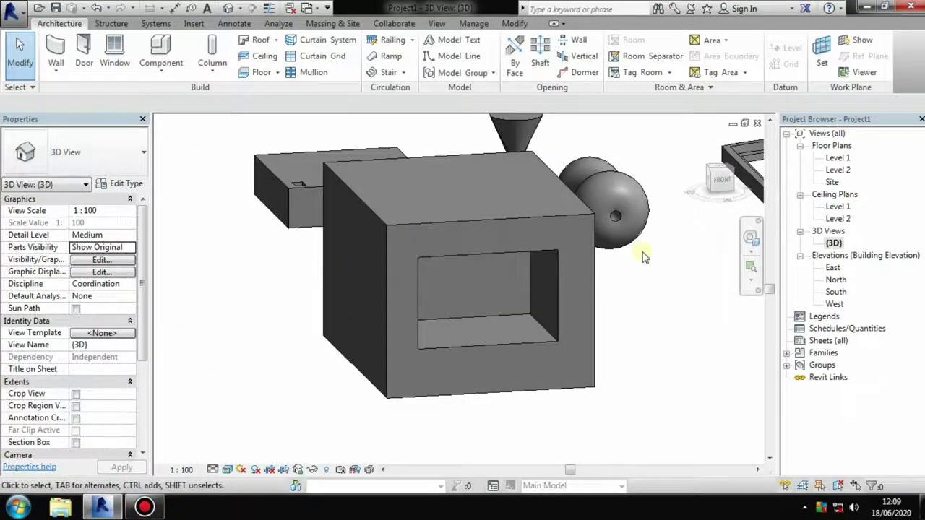
pyautogui.click(488, 308)
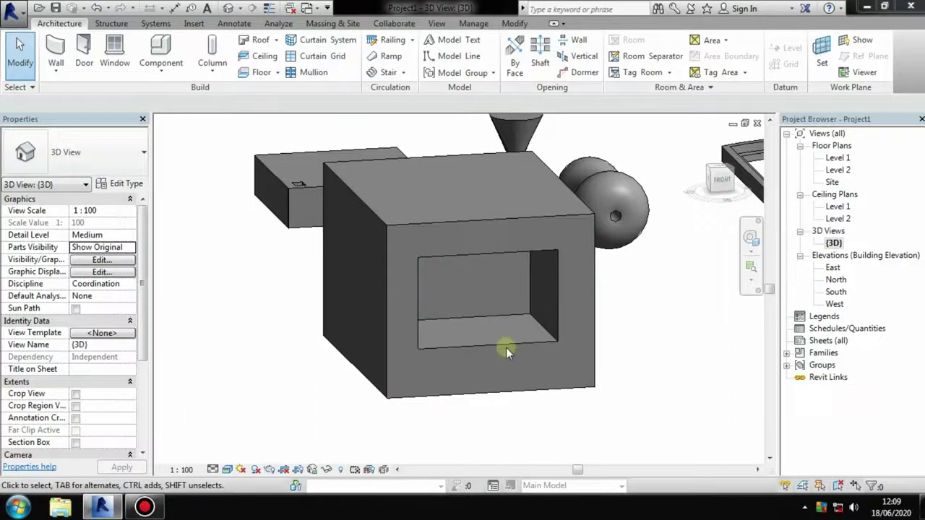
pyautogui.moveTo(530, 380)
pyautogui.keyDown('shift'); pyautogui.mouseDown(button='middle')
pyautogui.moveTo(391, 363)
pyautogui.moveTo(504, 419)
pyautogui.moveTo(638, 367)
pyautogui.moveTo(441, 369)
pyautogui.mouseUp(button='middle'); pyautogui.keyUp('shift')
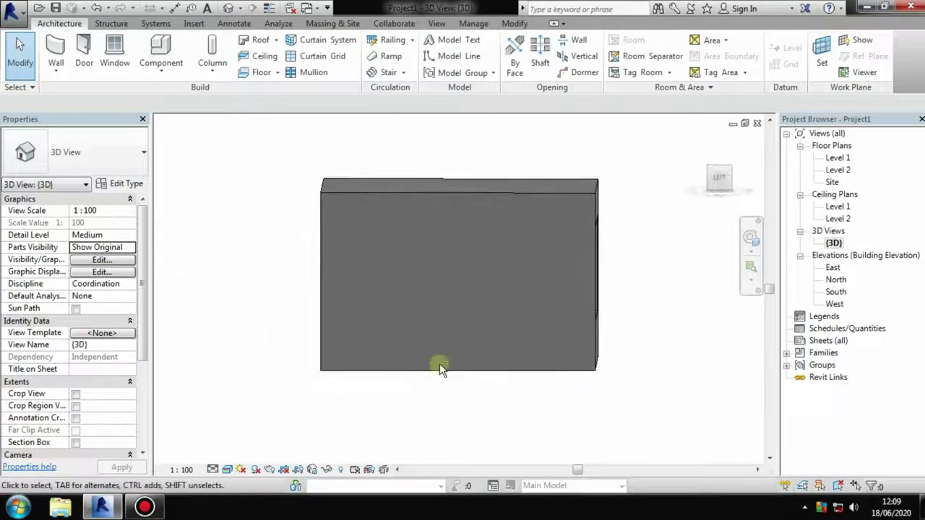